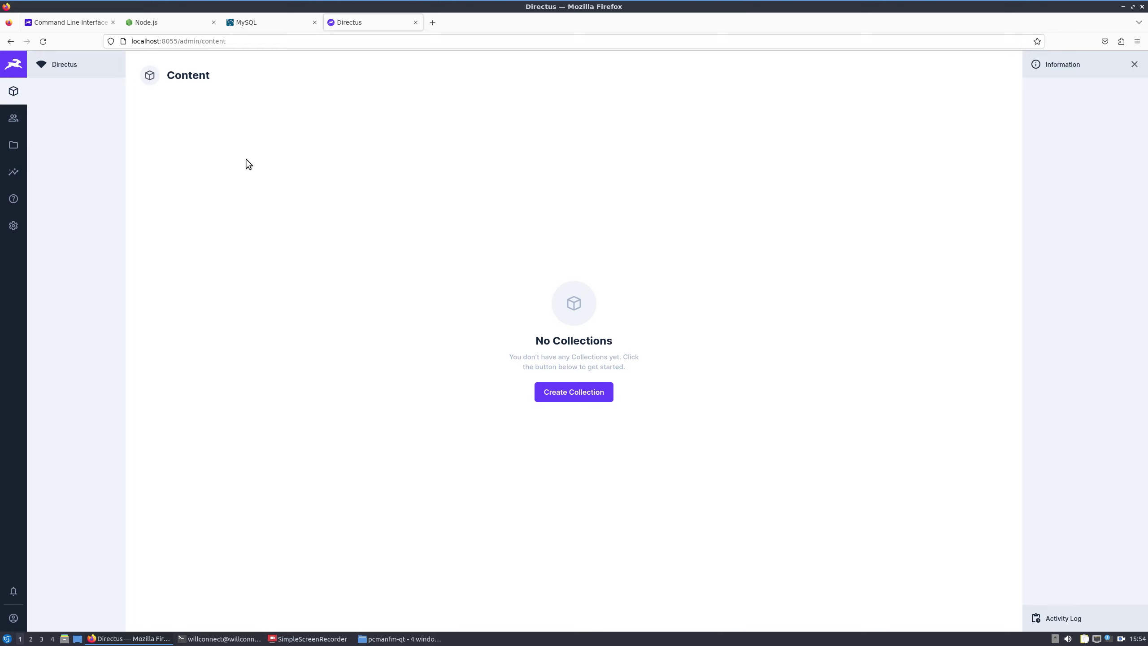
# Step: In the terminal, become root with sudo su and log into MySQL with mysql -u root -p
pyautogui.hotkey('alt', 'Tab')
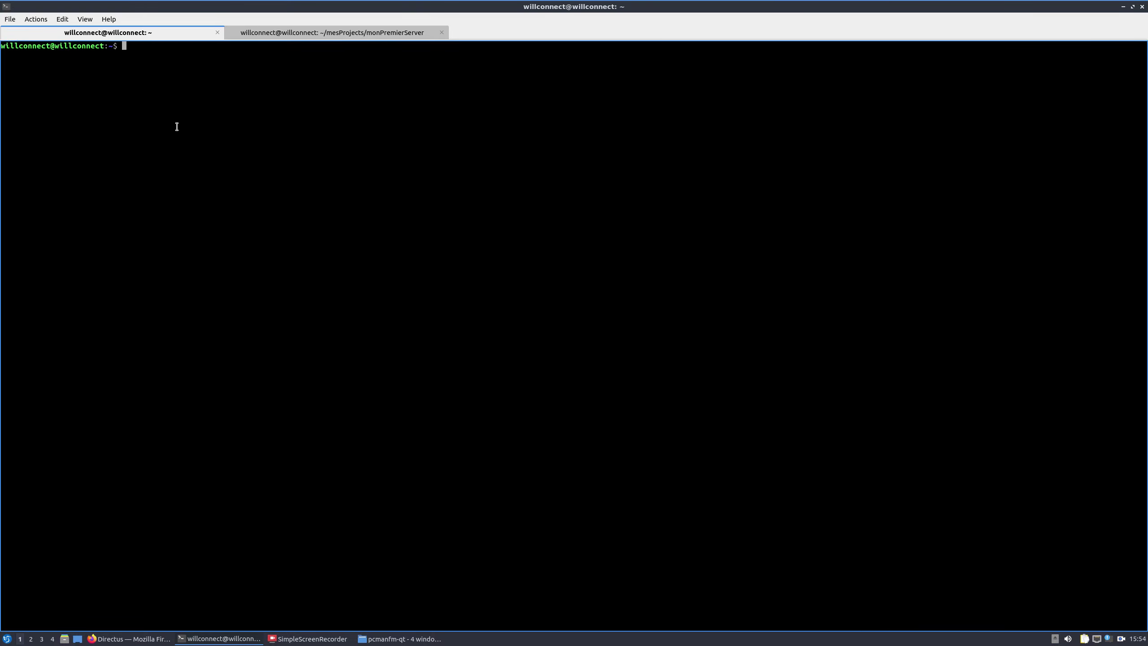
pyautogui.write('mysql -u root -p')
pyautogui.press('Return')
pyautogui.press('Return')
pyautogui.press('Return')
pyautogui.press('Return')
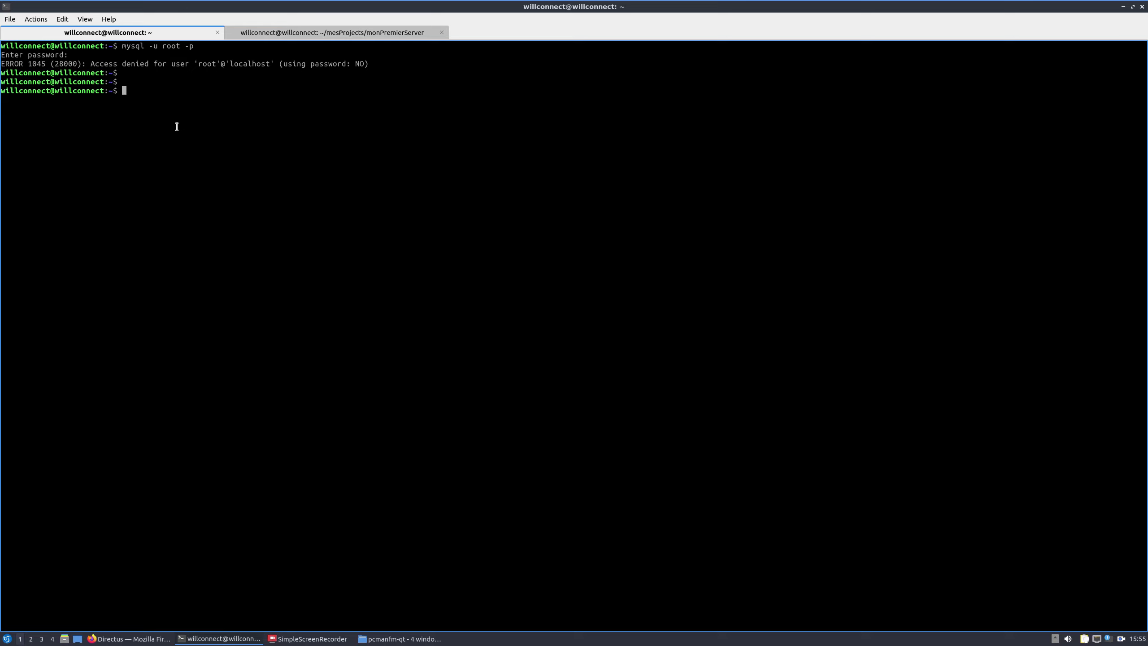
pyautogui.write('sudo su')
pyautogui.press('Return')
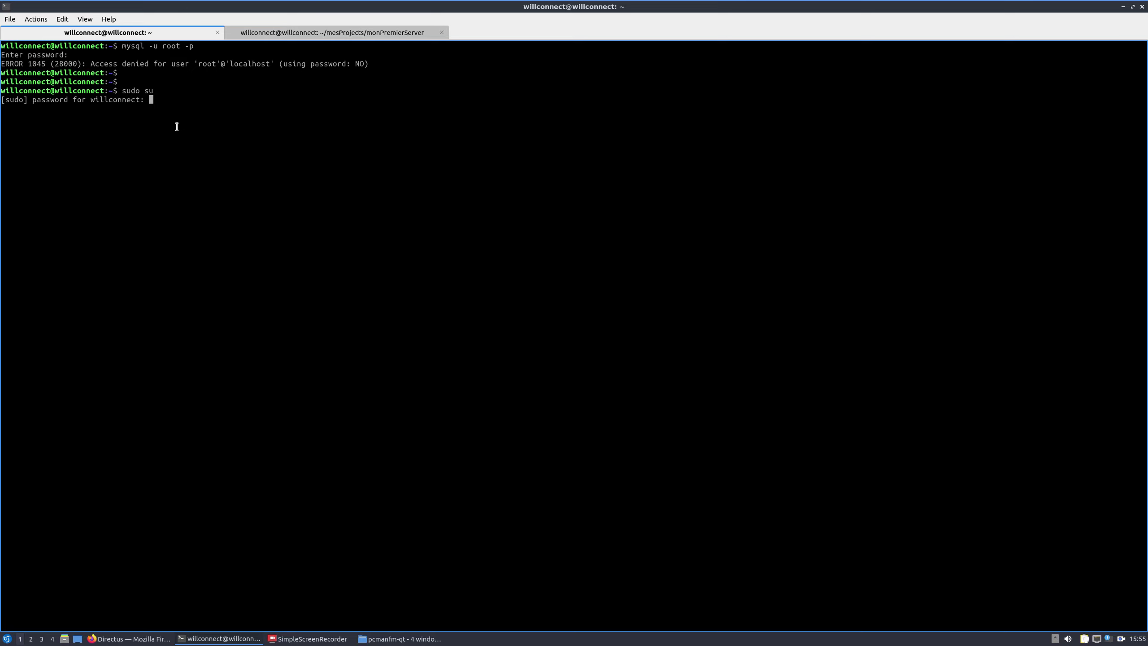
pyautogui.press('Return')
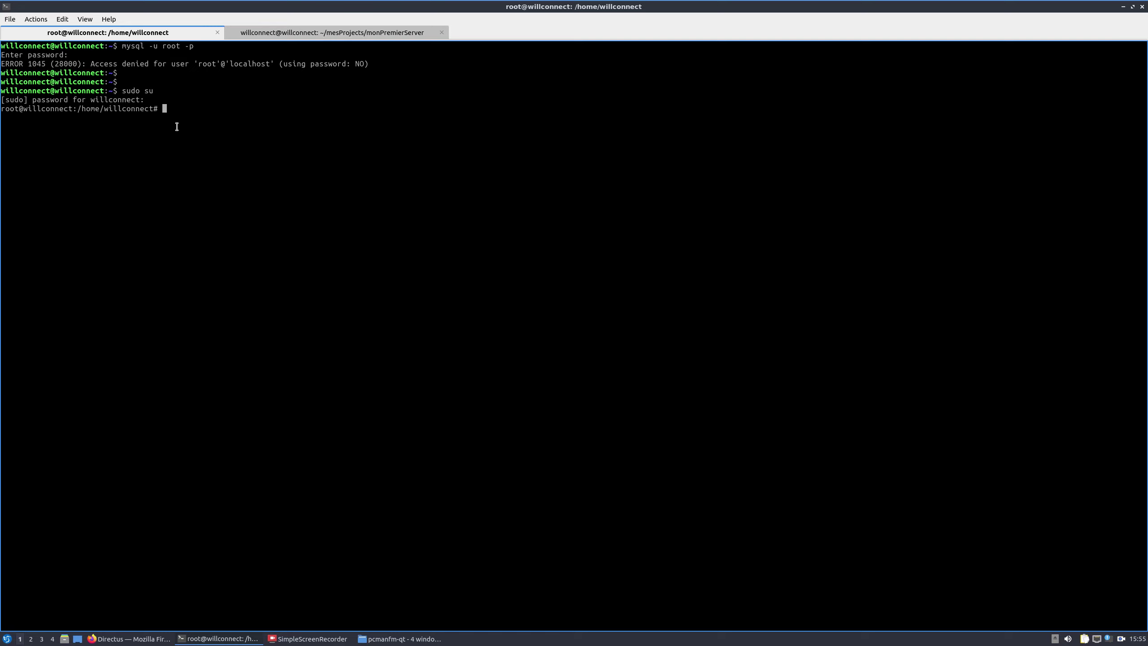
pyautogui.write('mysql  -u root -p')
pyautogui.press('Return')
pyautogui.press('Return')
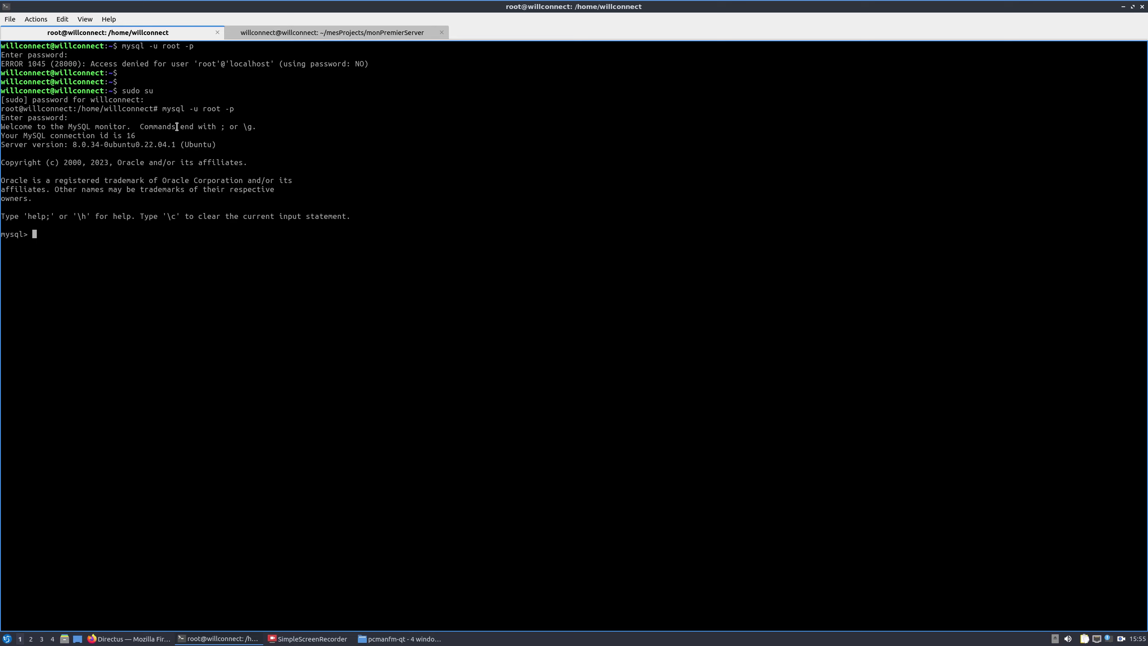
# Step: List the six databases with show databases; and switch to the directus database
pyautogui.write('show databases;')
pyautogui.press('Return')
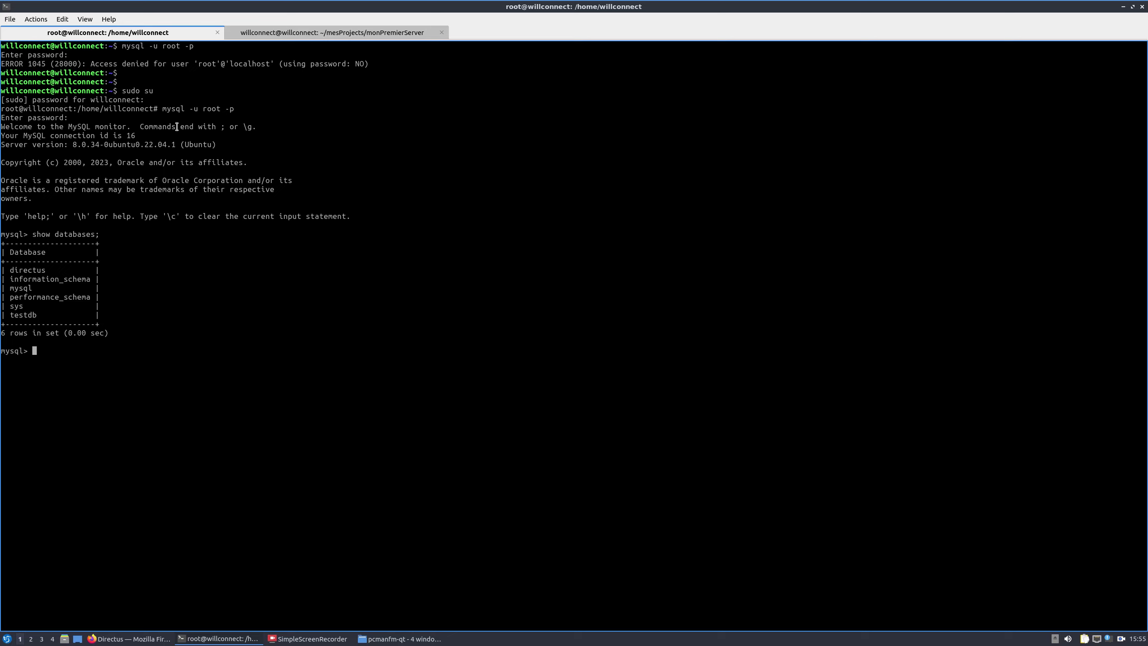
pyautogui.write('use die')
pyautogui.press('BackSpace')
pyautogui.write('rererererectus')
pyautogui.write(';')
pyautogui.press('Left')
pyautogui.press('Left')
pyautogui.press('Left')
pyautogui.press('Left')
pyautogui.press('Left')
pyautogui.press('Left')
pyautogui.press('Left')
pyautogui.press('BackSpace')
pyautogui.press('BackSpace')
pyautogui.press('BackSpace')
pyautogui.press('BackSpace')
pyautogui.press('BackSpace')
pyautogui.press('BackSpace')
pyautogui.press('BackSpace')
pyautogui.press('BackSpace')
pyautogui.press('Return')
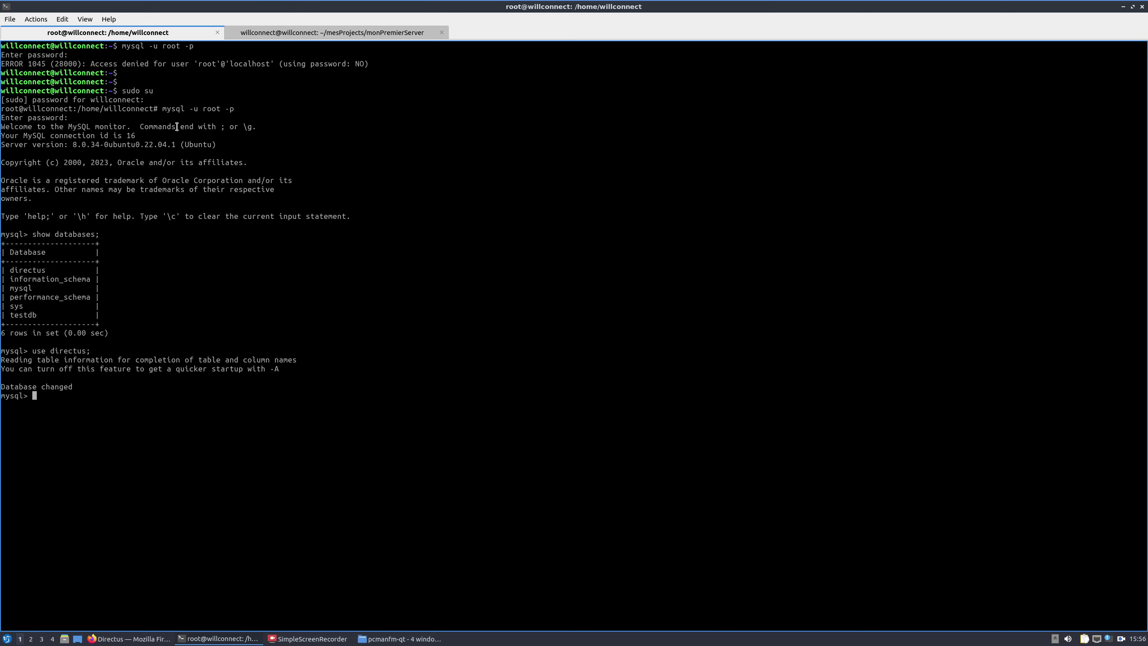
# Step: Search 'workbench mysql' in a new Firefox tab and open the MySQL Workbench 8.0.34 download page
pyautogui.click(106, 638)
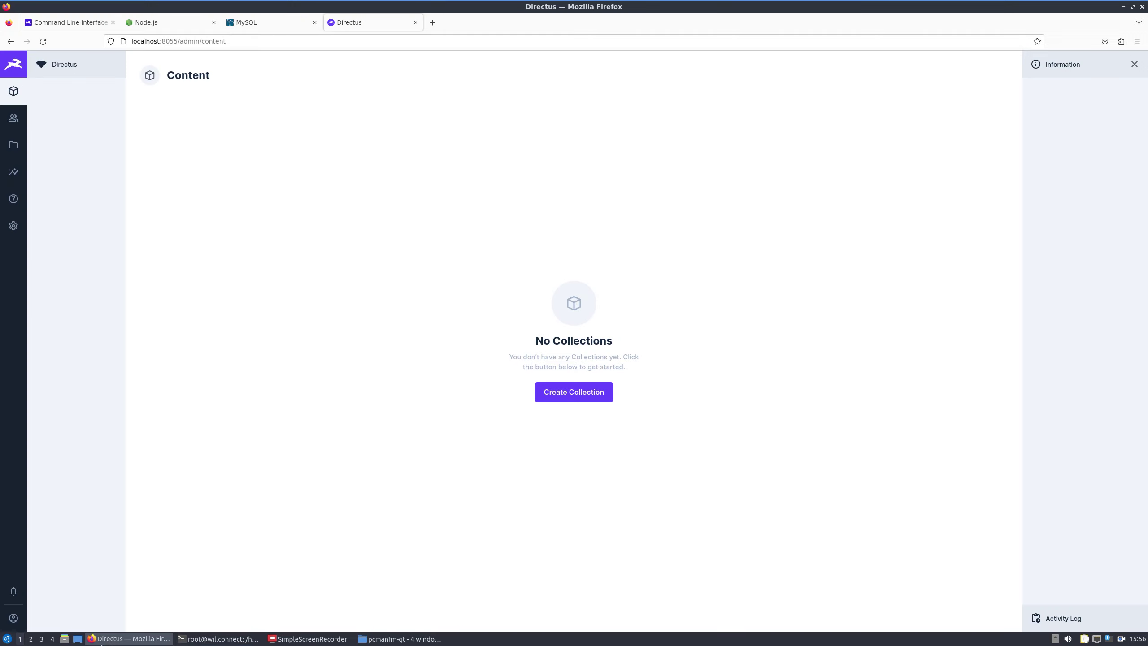
pyautogui.click(433, 22)
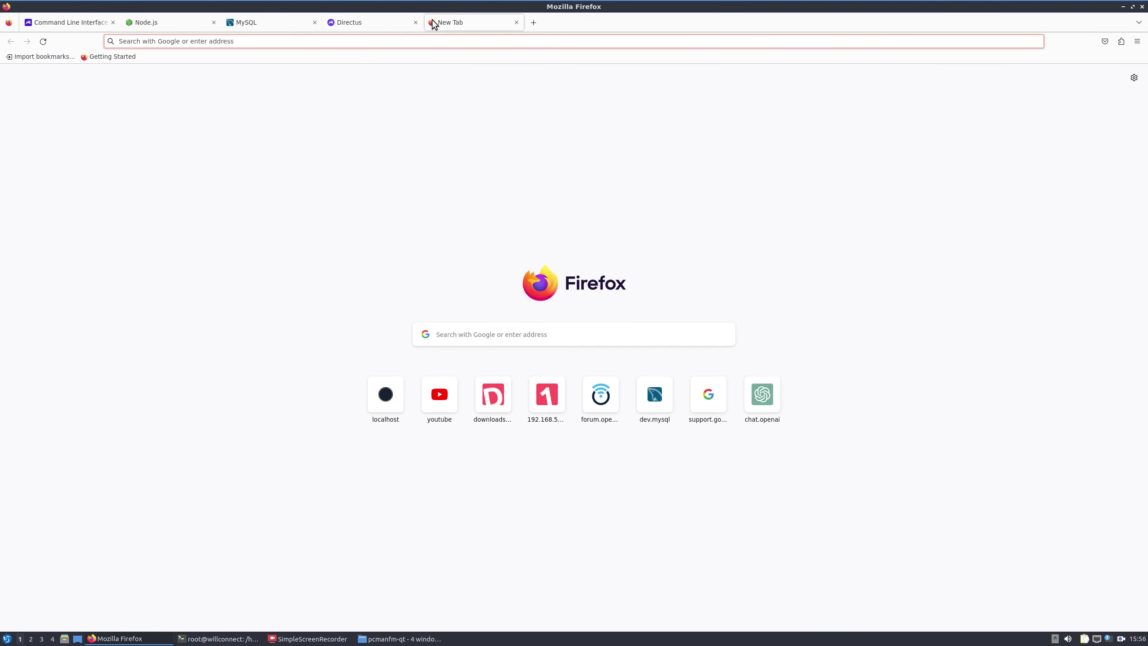
pyautogui.write('workbench')
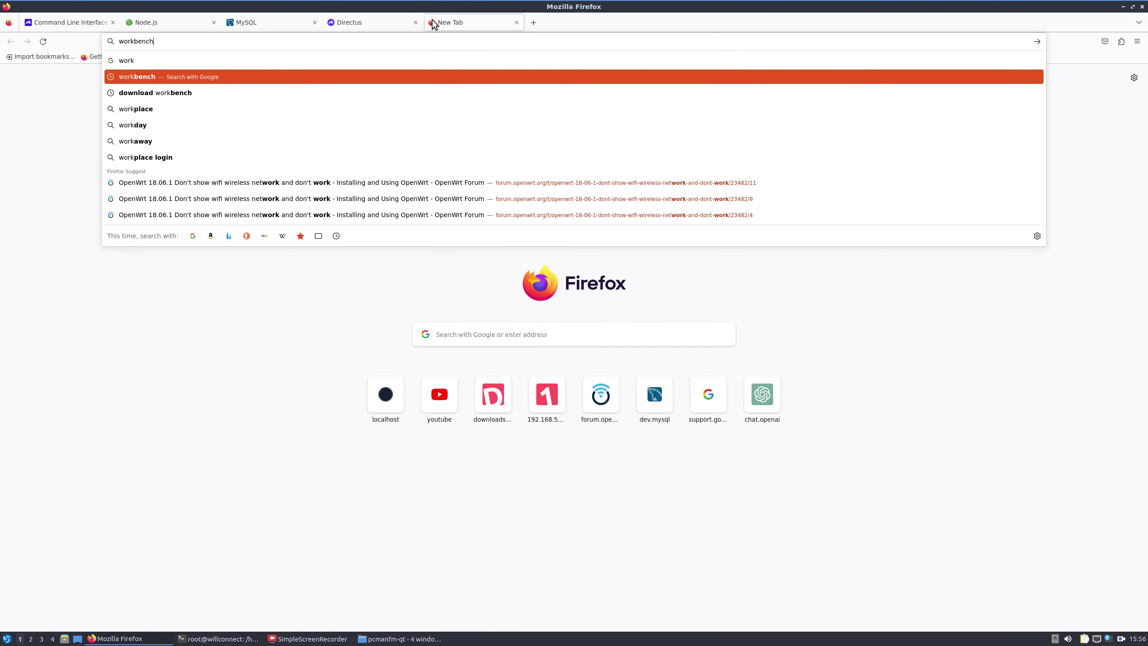
pyautogui.write(' mysql')
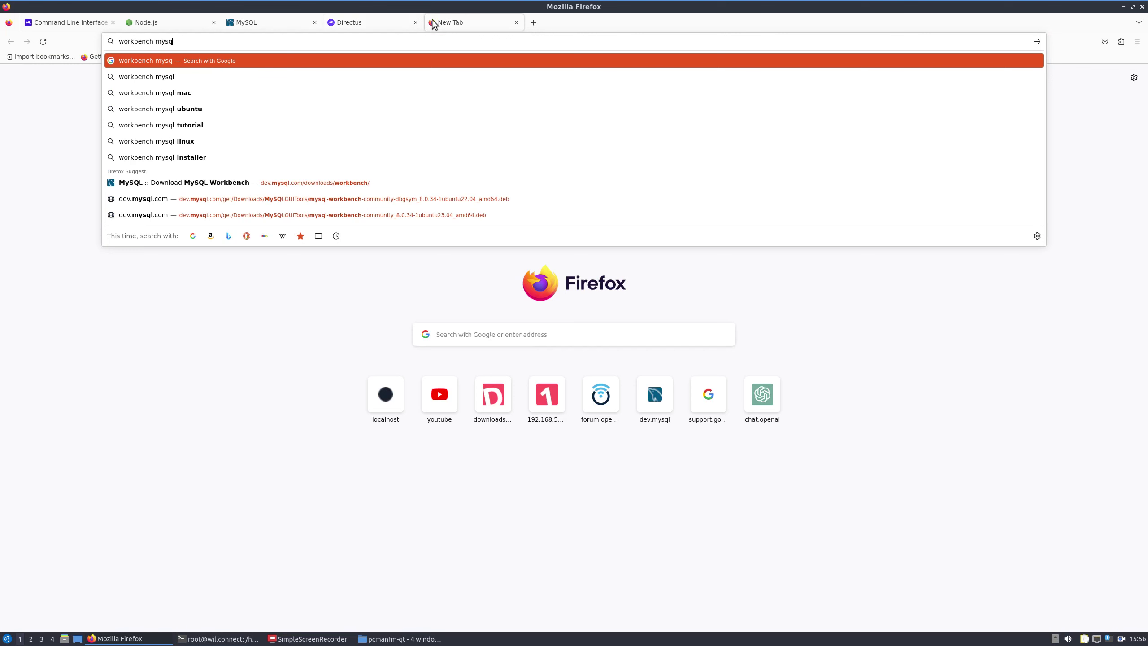
pyautogui.press('Return')
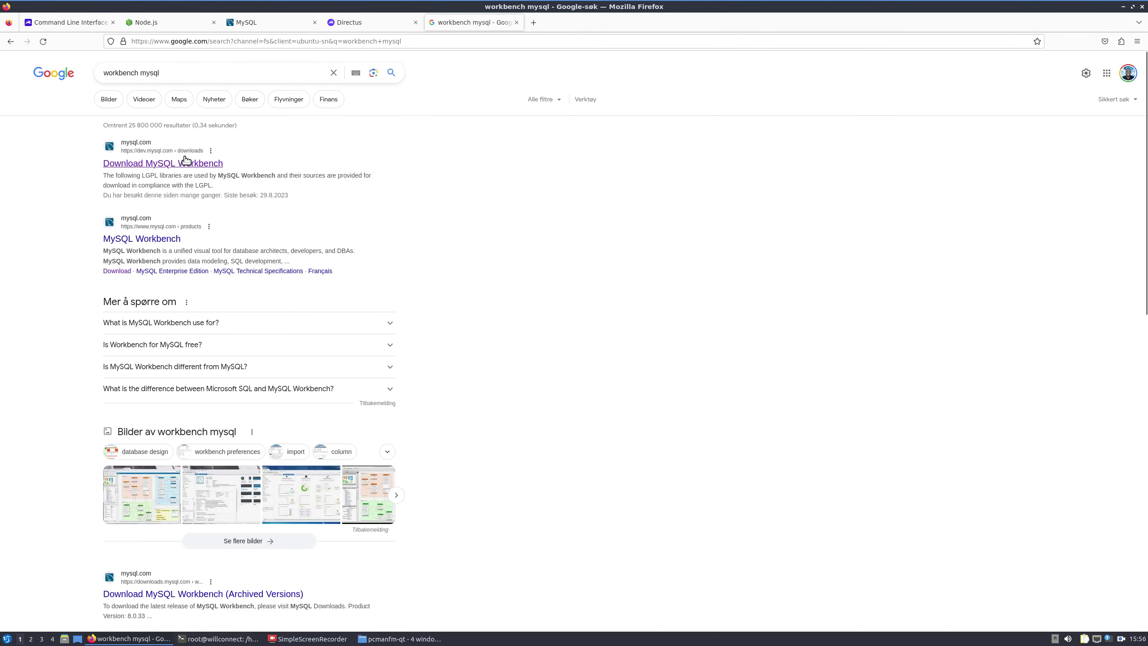
pyautogui.click(183, 163)
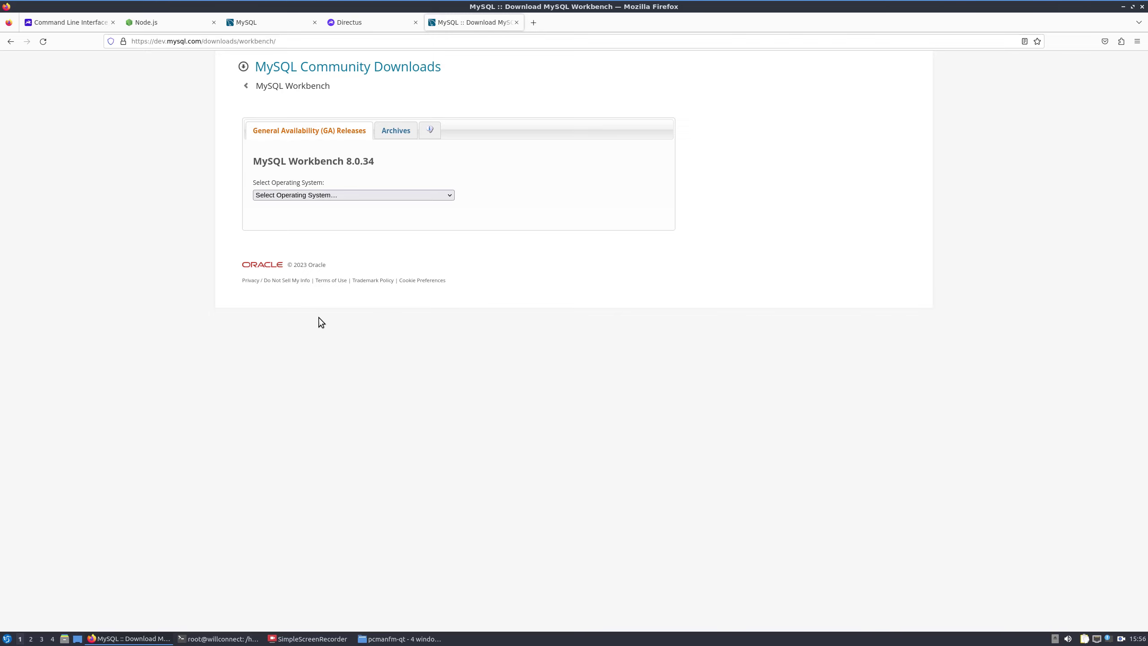
pyautogui.click(220, 638)
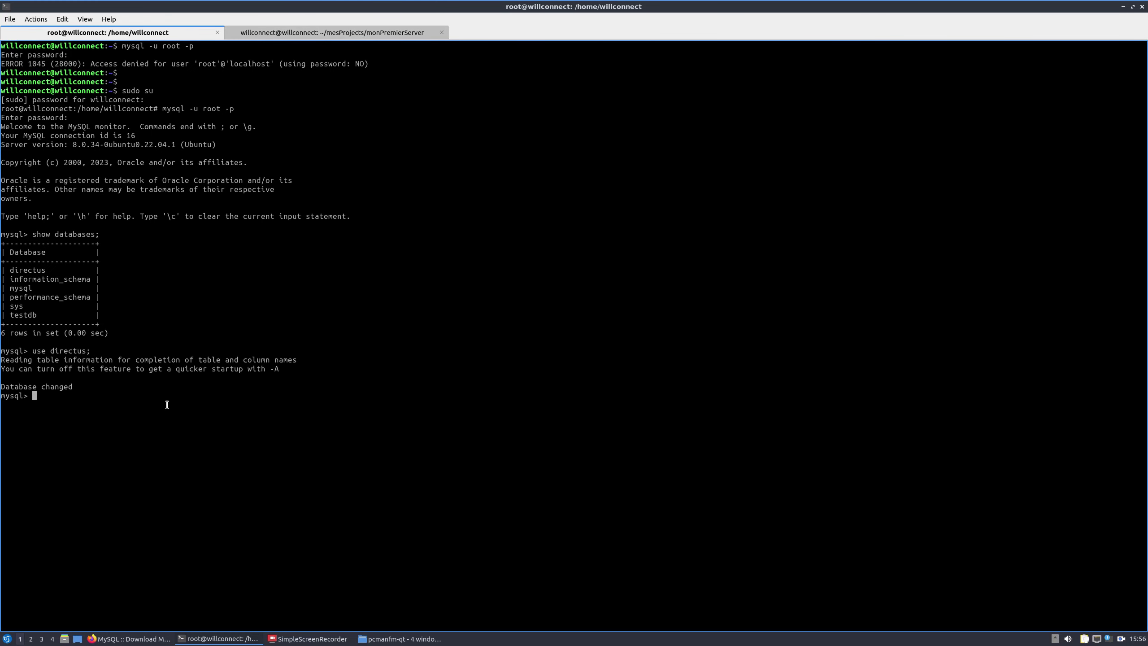
# Step: Run show tables; to list the 22 directus tables, then select the listed table names
pyautogui.write('show dire')
pyautogui.press('BackSpace')
pyautogui.press('BackSpace')
pyautogui.press('BackSpace')
pyautogui.press('BackSpace')
pyautogui.write('tables;')
pyautogui.press('Return')
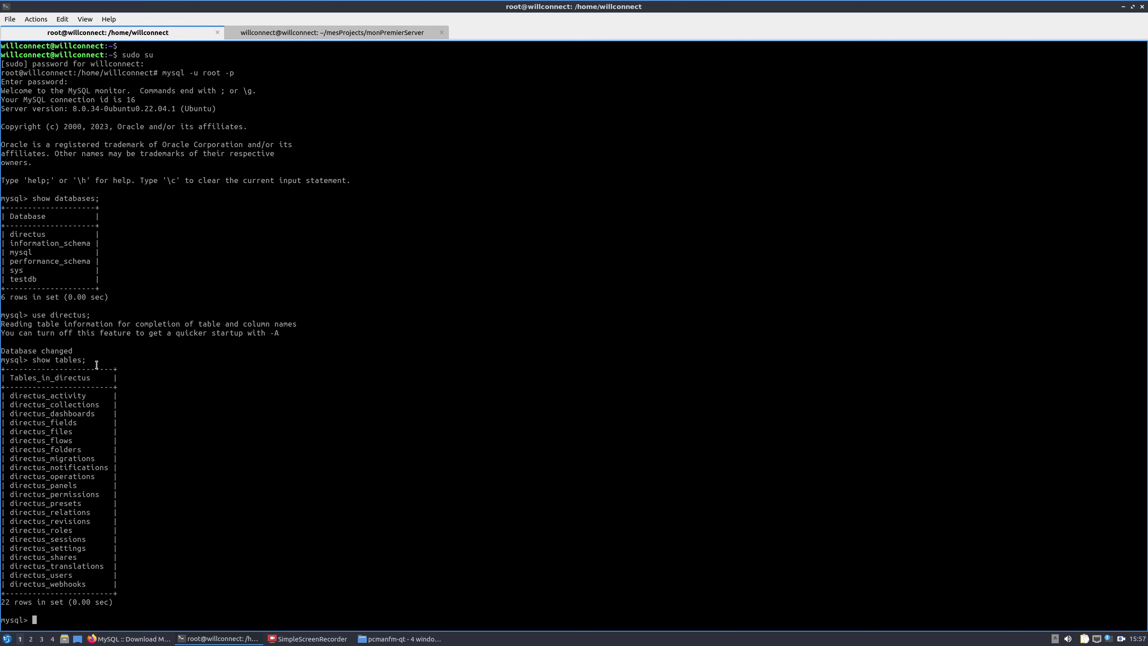
pyautogui.moveTo(10, 396); pyautogui.dragTo(123, 582)
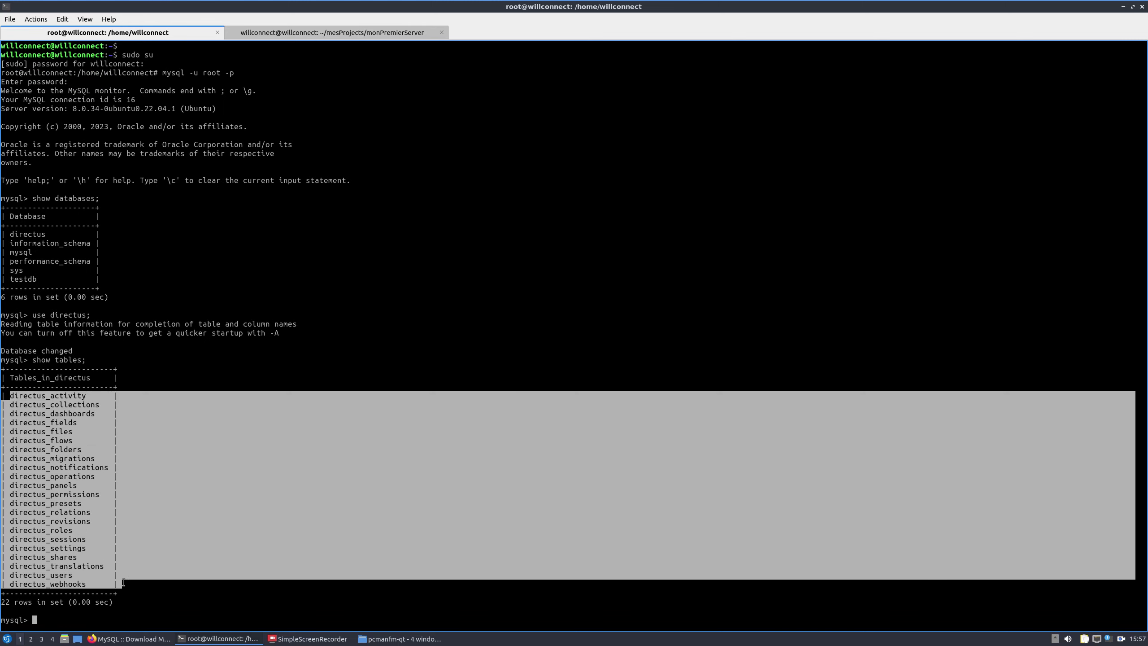
pyautogui.click(119, 576)
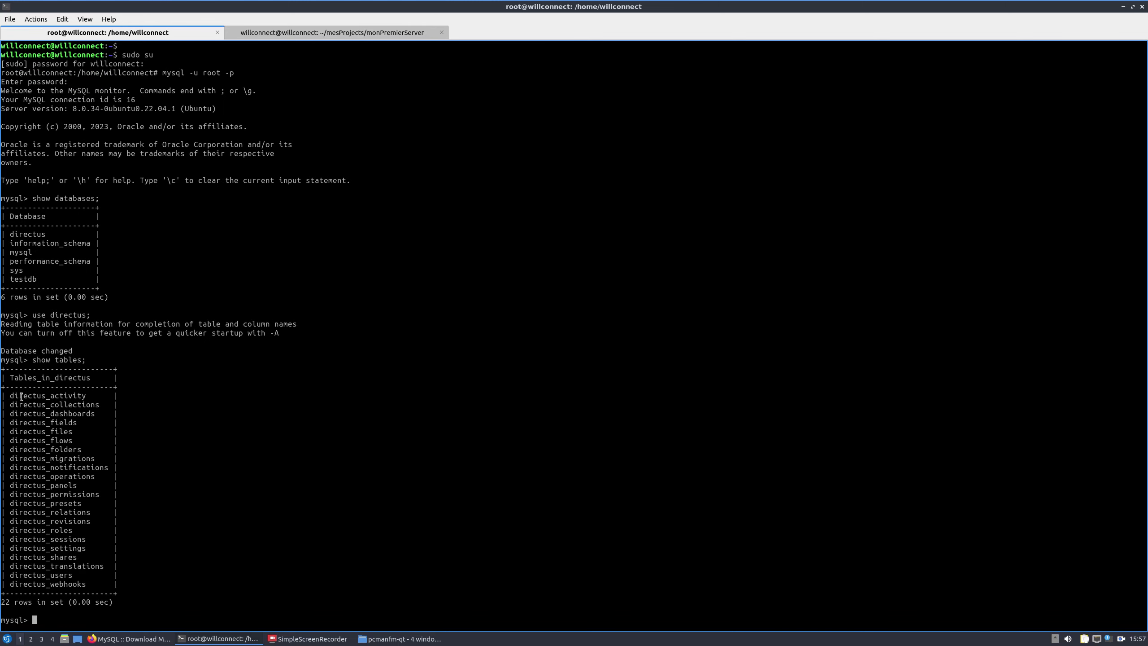
pyautogui.moveTo(10, 397); pyautogui.dragTo(122, 581)
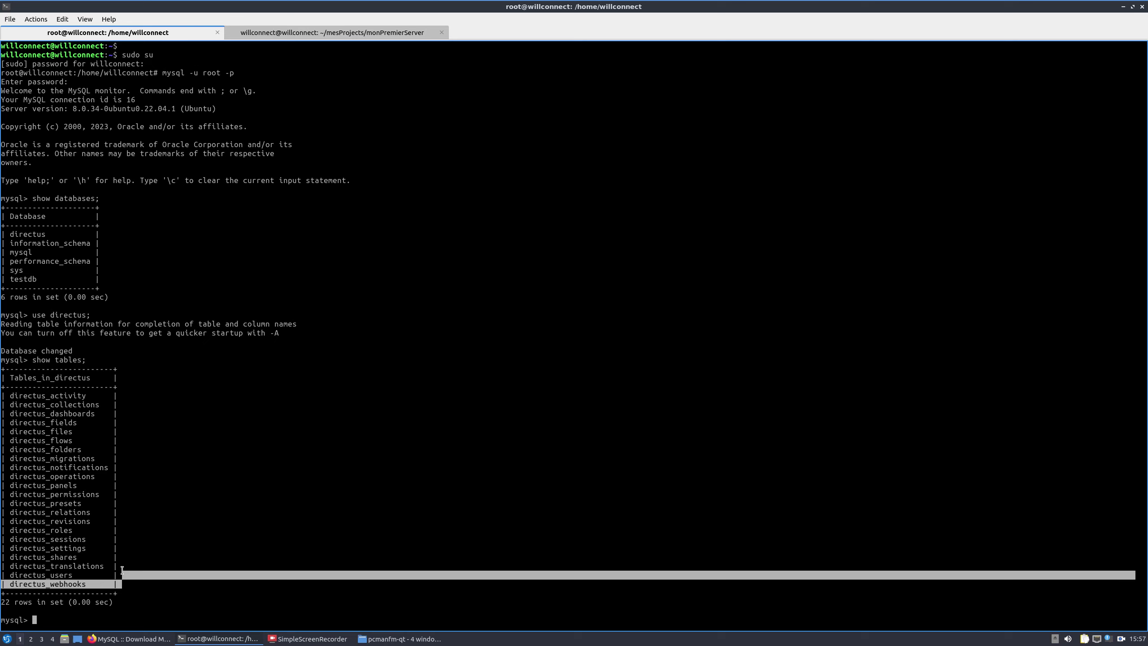
# Step: Query select * from directus_users to show the single admin row, then return to Firefox
pyautogui.write('select * from directus_users;')
pyautogui.press('Return')
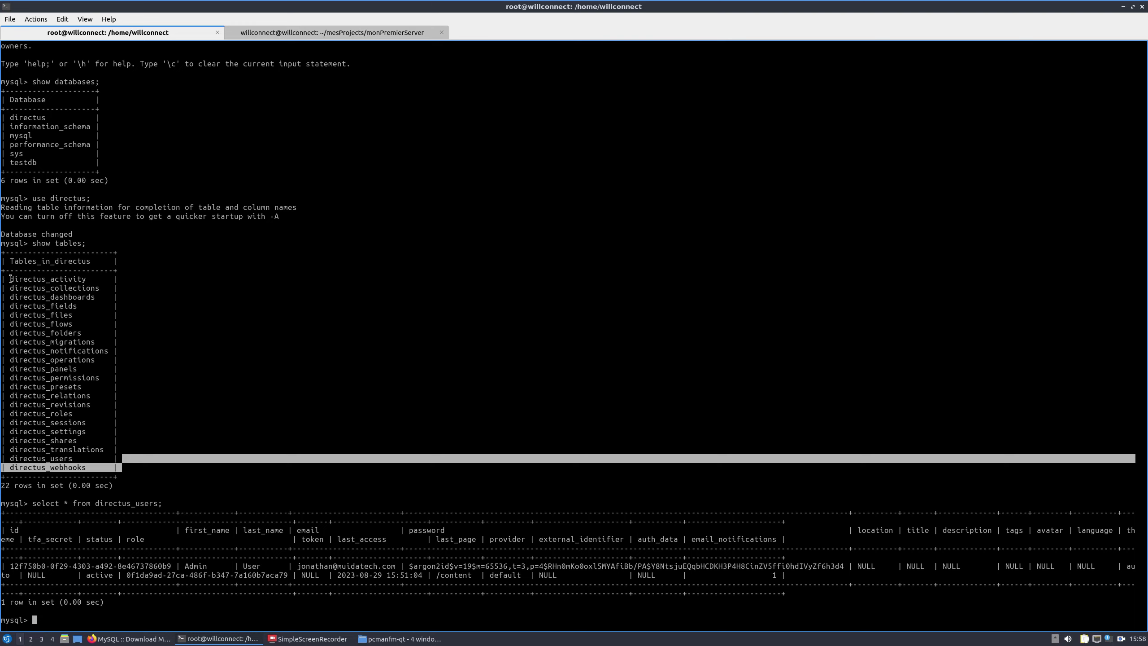
pyautogui.moveTo(10, 279); pyautogui.dragTo(183, 476)
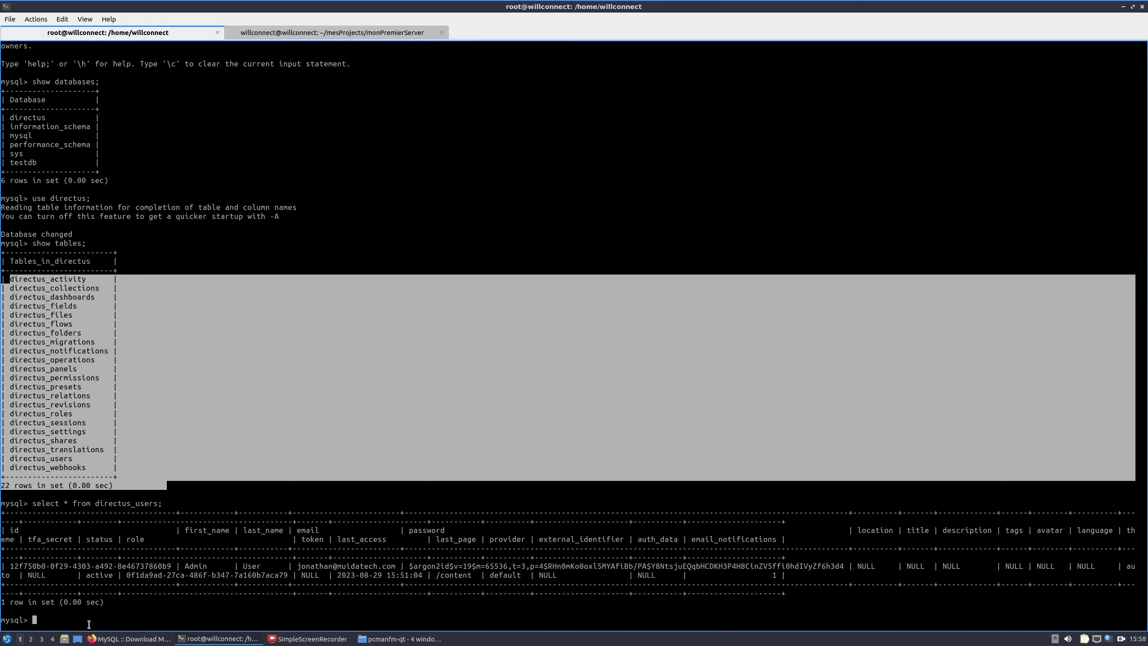
pyautogui.click(117, 639)
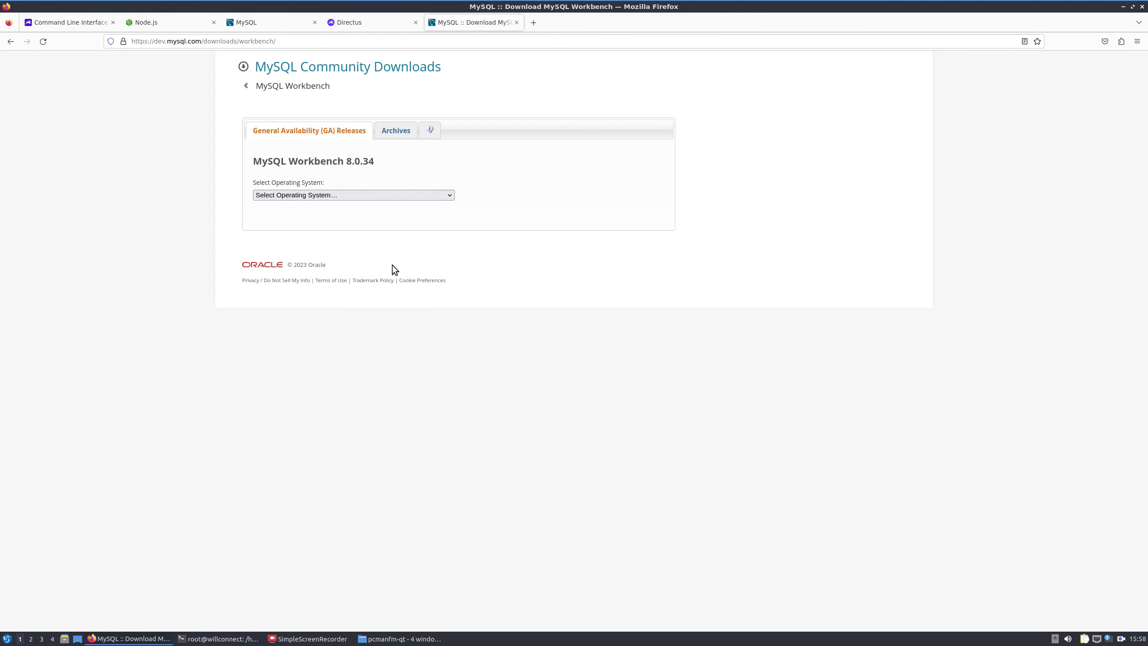
# Step: Return to the Directus tab and open its settings area
pyautogui.click(326, 22)
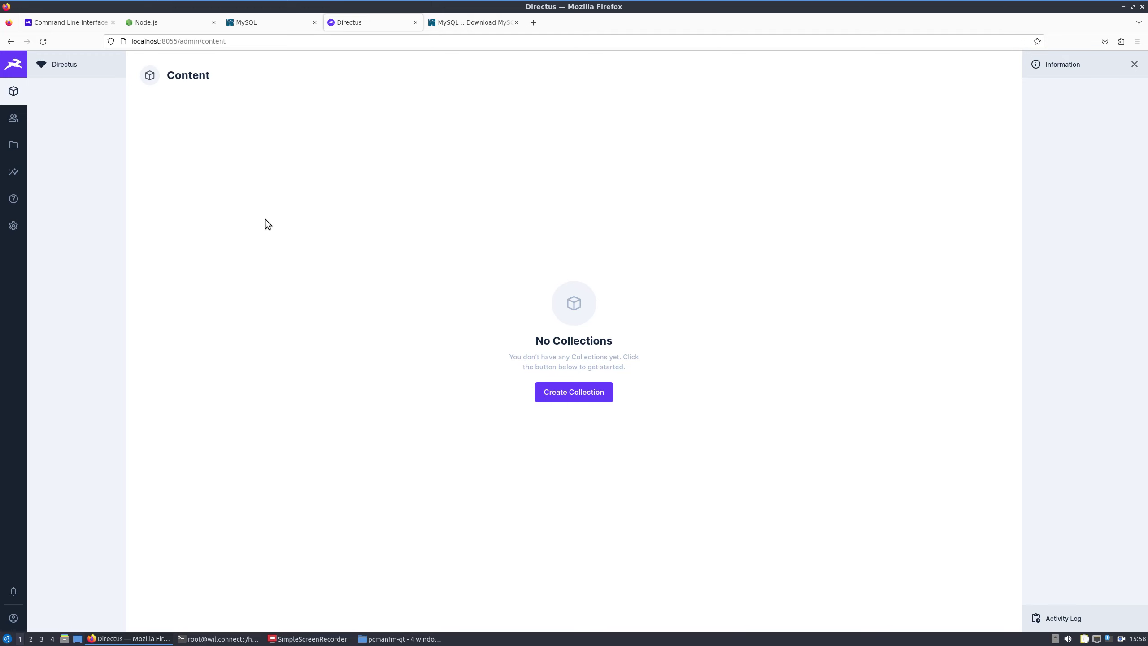
pyautogui.click(12, 228)
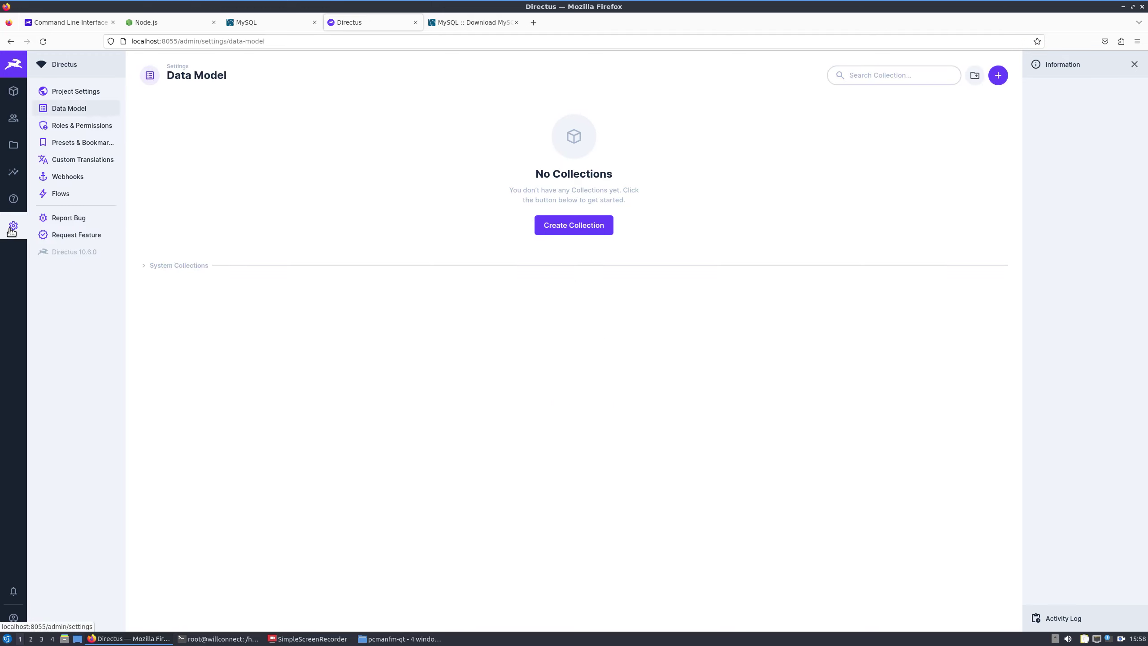
# Step: Set the project default language to French (France), save, and reload to show the French interface
pyautogui.click(80, 92)
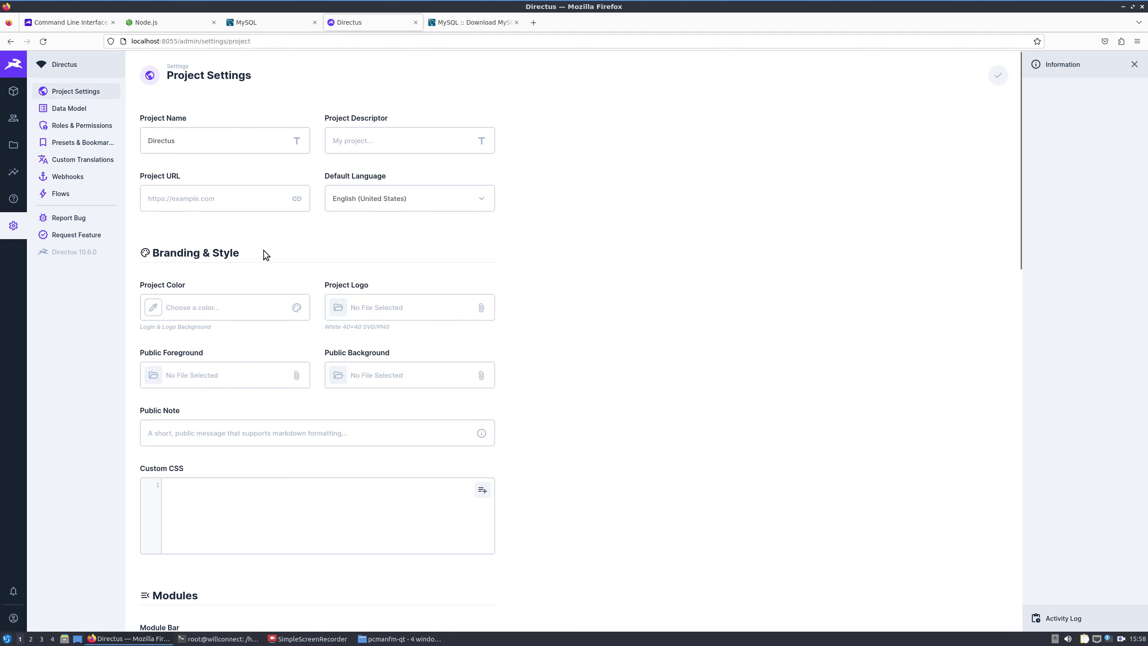
pyautogui.click(342, 198)
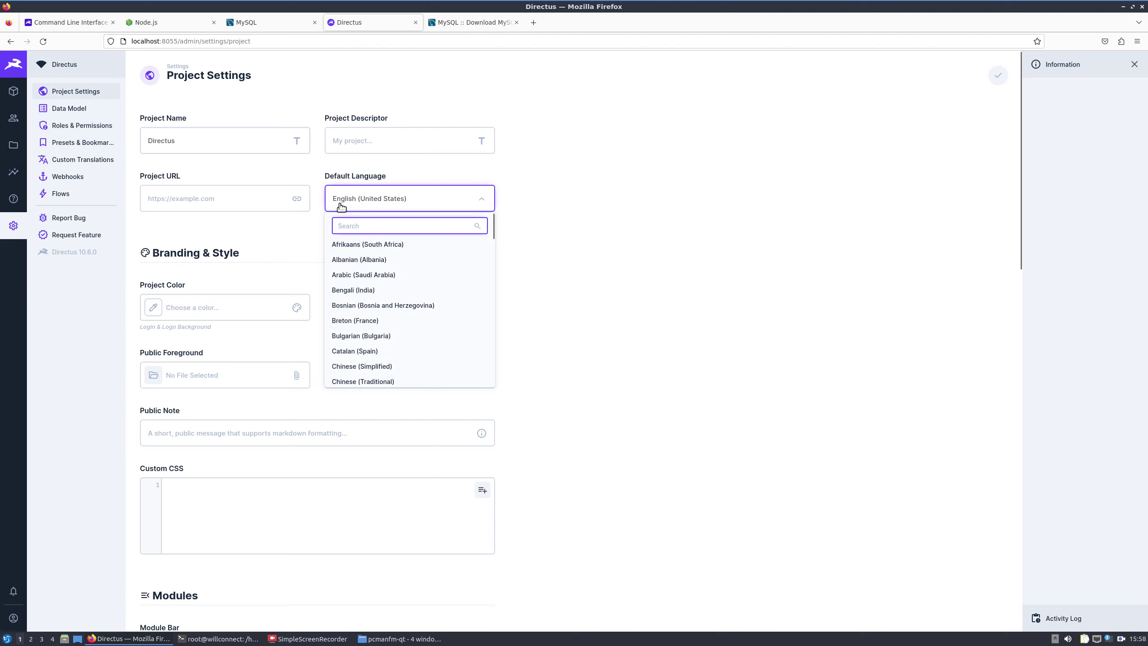
pyautogui.click(589, 253)
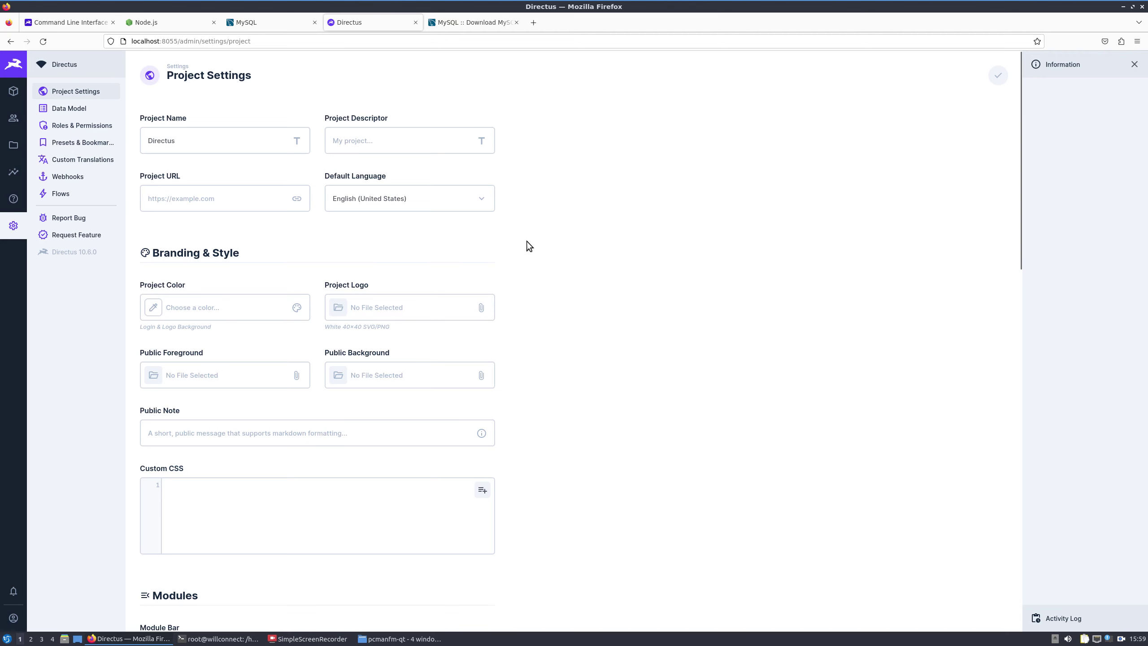
pyautogui.click(399, 210)
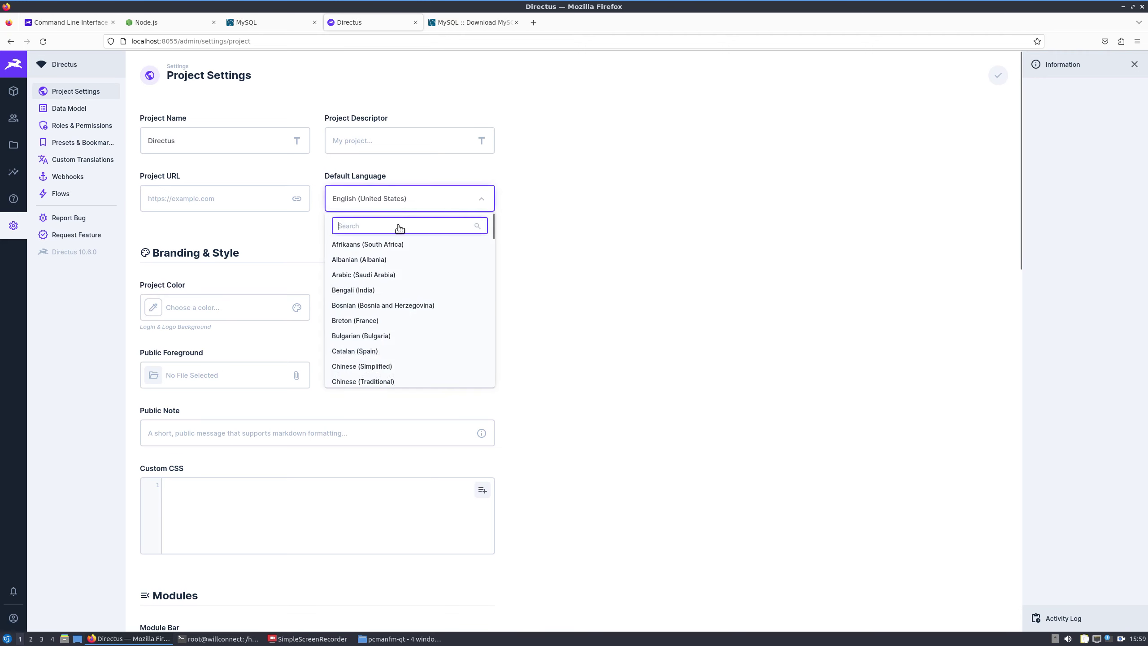
pyautogui.write('fr')
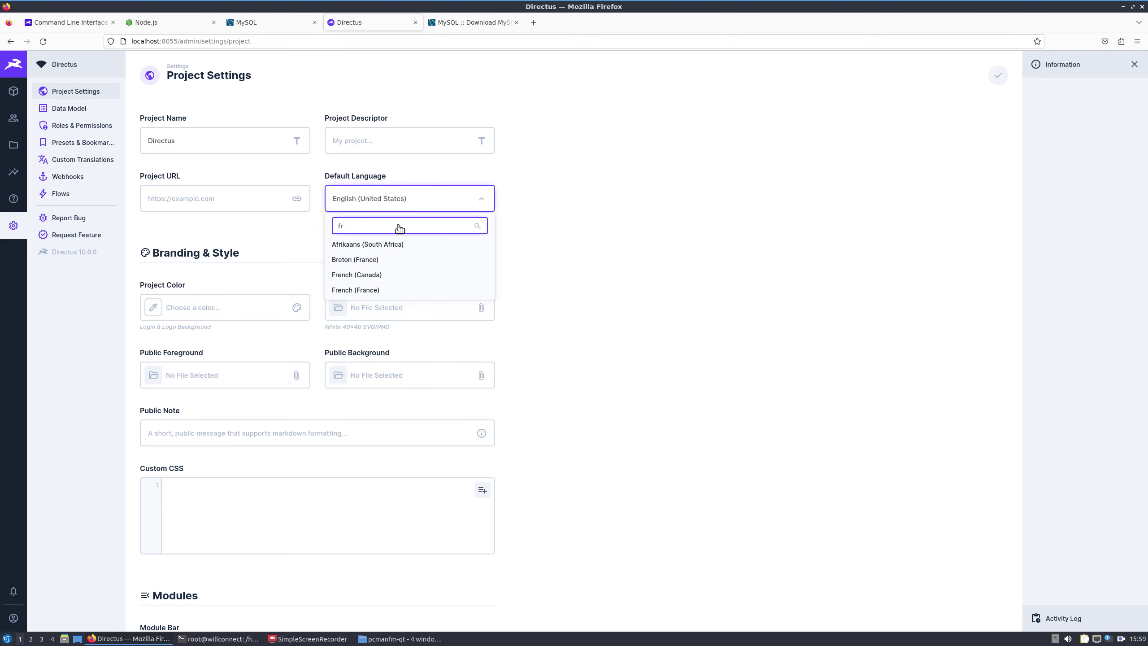
pyautogui.click(364, 290)
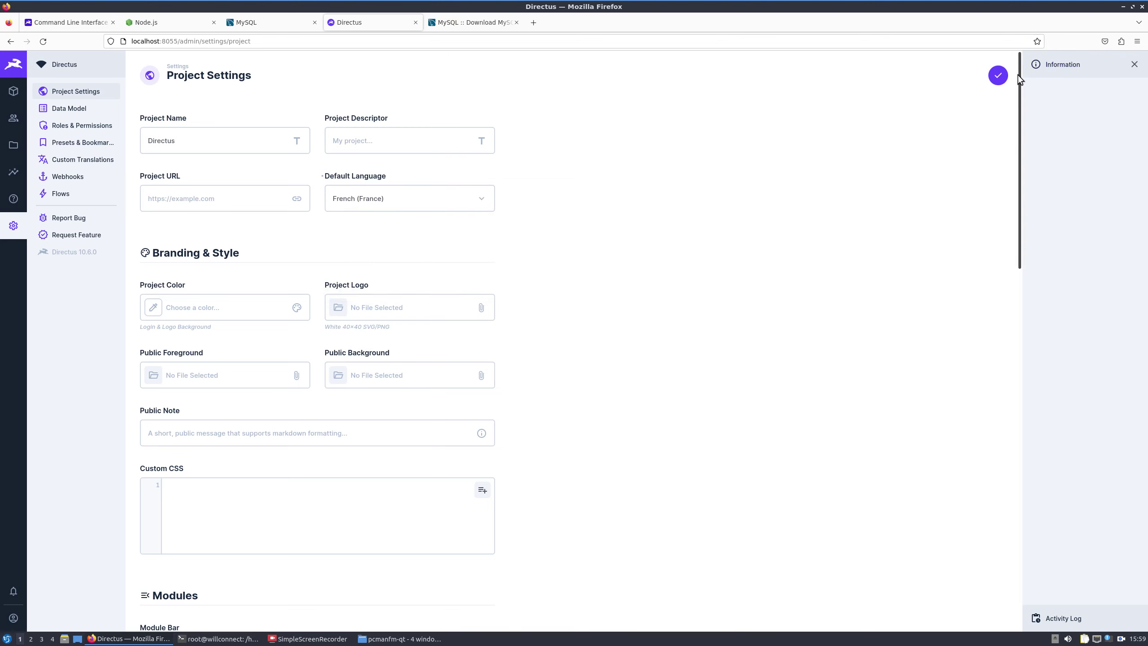
pyautogui.click(999, 76)
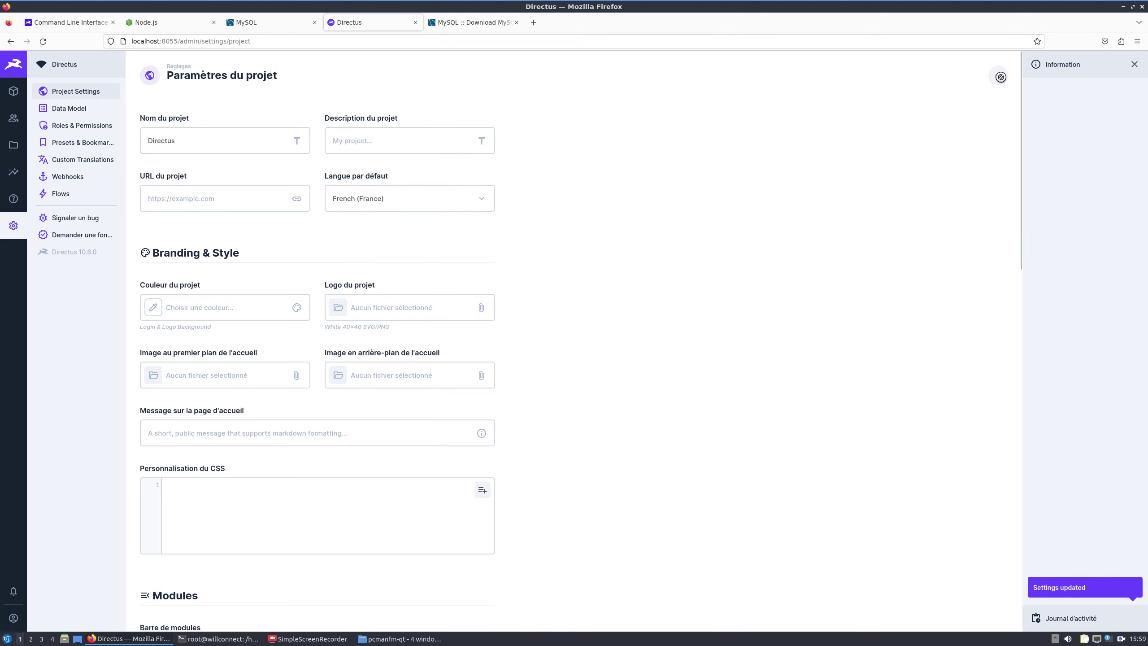
pyautogui.click(694, 39)
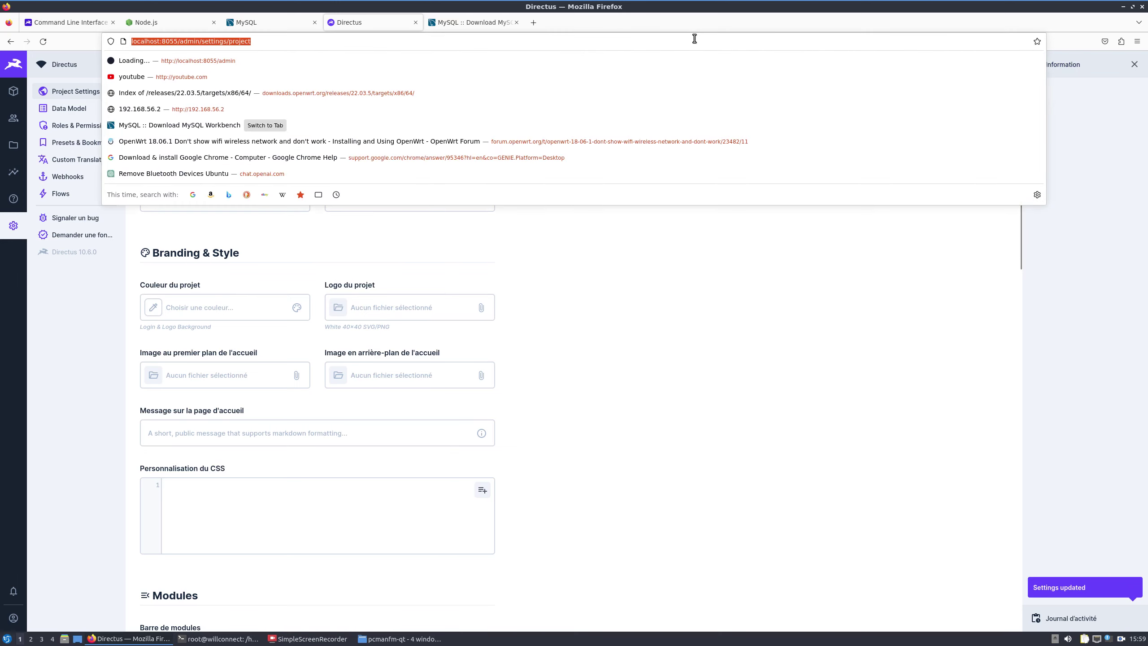
pyautogui.press('Return')
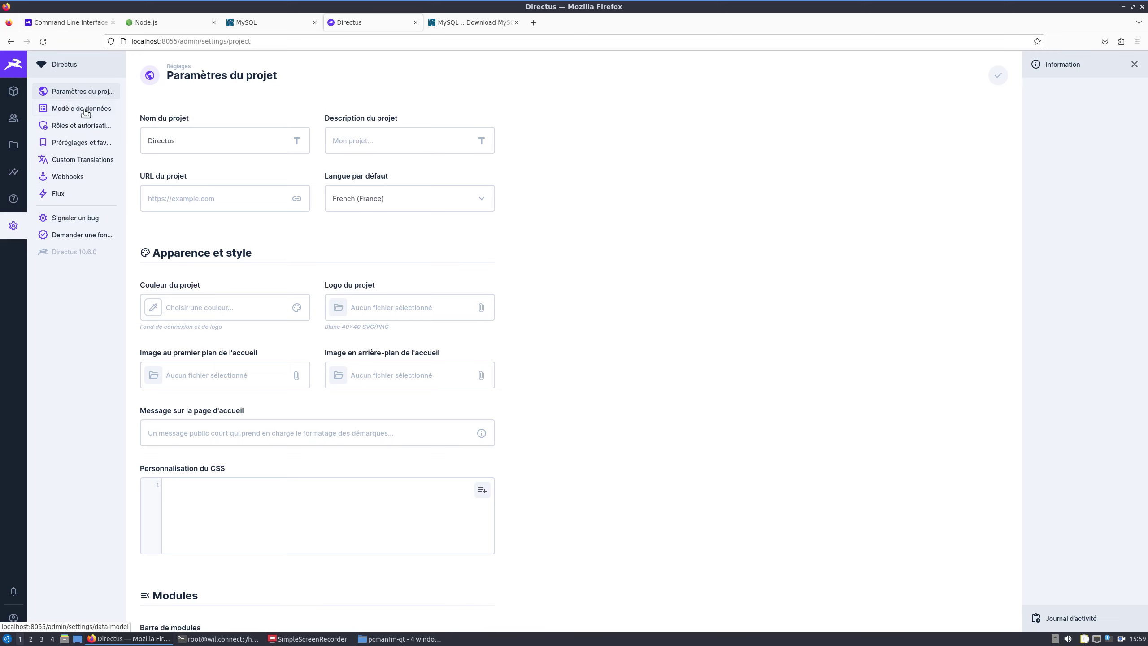
# Step: Type 'Todo' as the project name, then discard that unsaved edit when opening Modèle de données
pyautogui.doubleClick(164, 139)
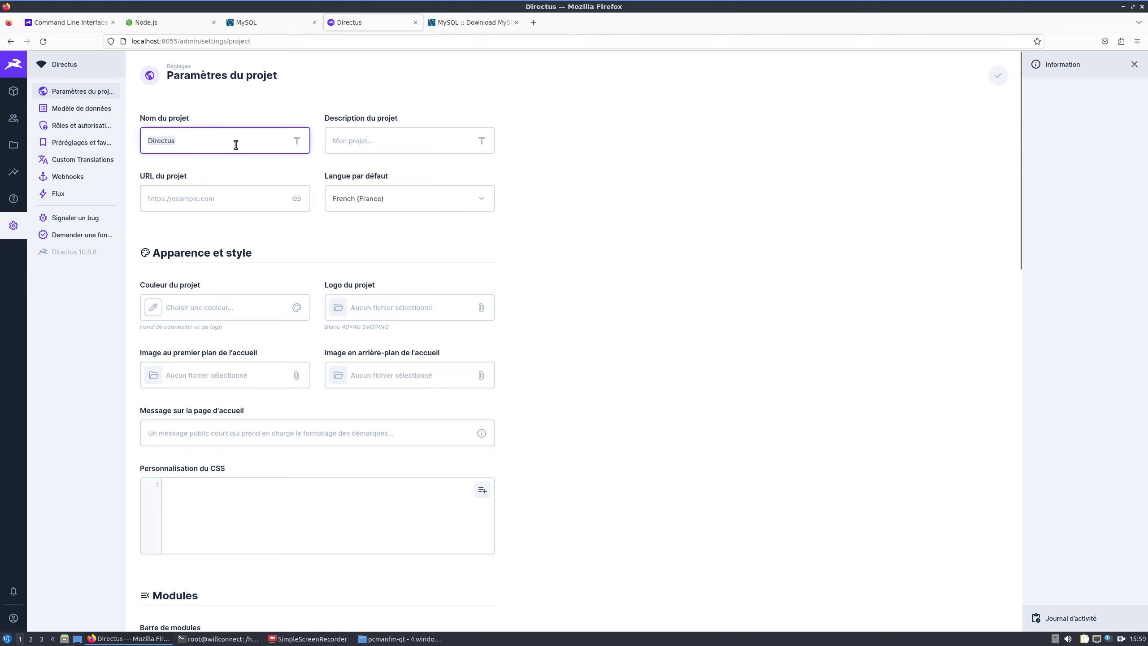
pyautogui.write('Todo')
pyautogui.scroll(-3, 493, 255)
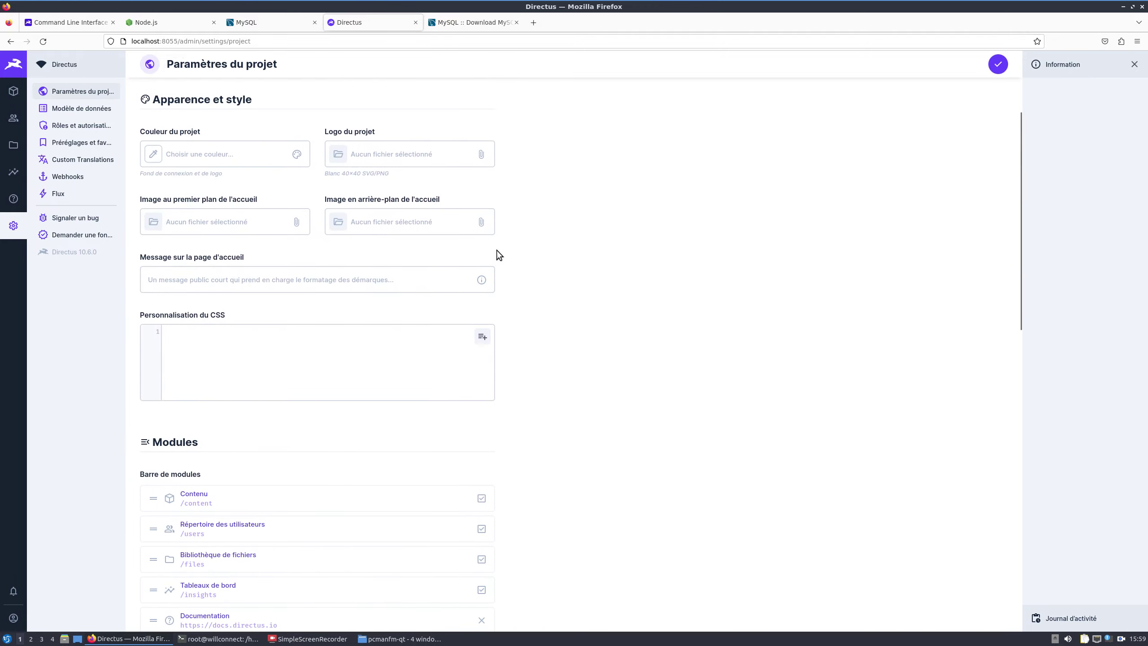
pyautogui.click(279, 337)
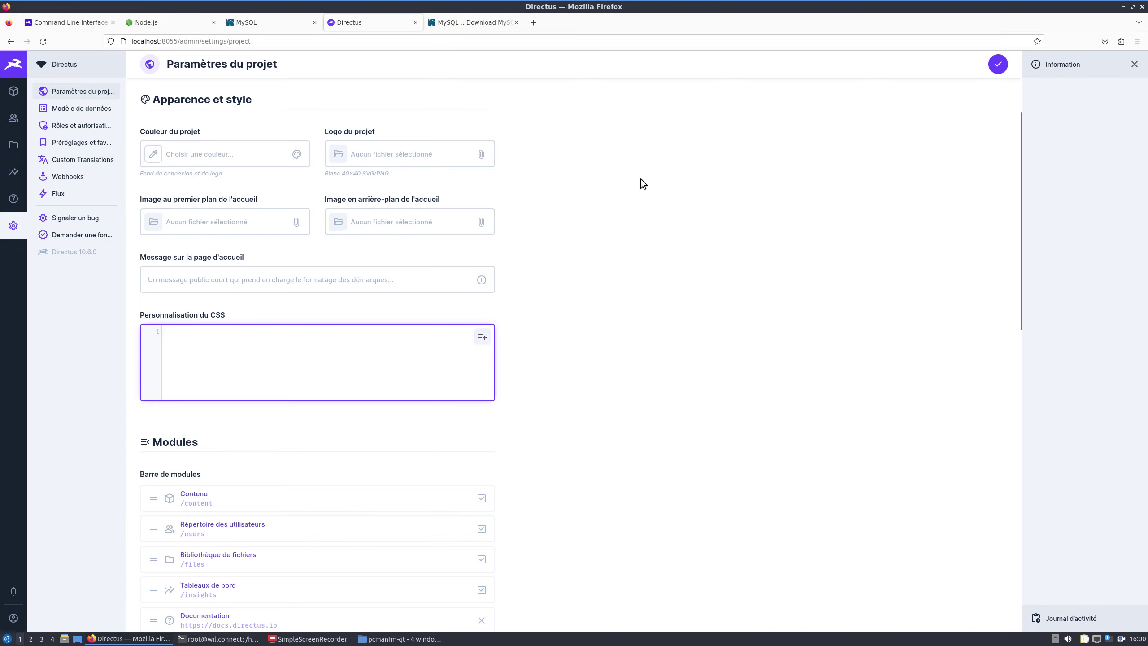
pyautogui.click(65, 109)
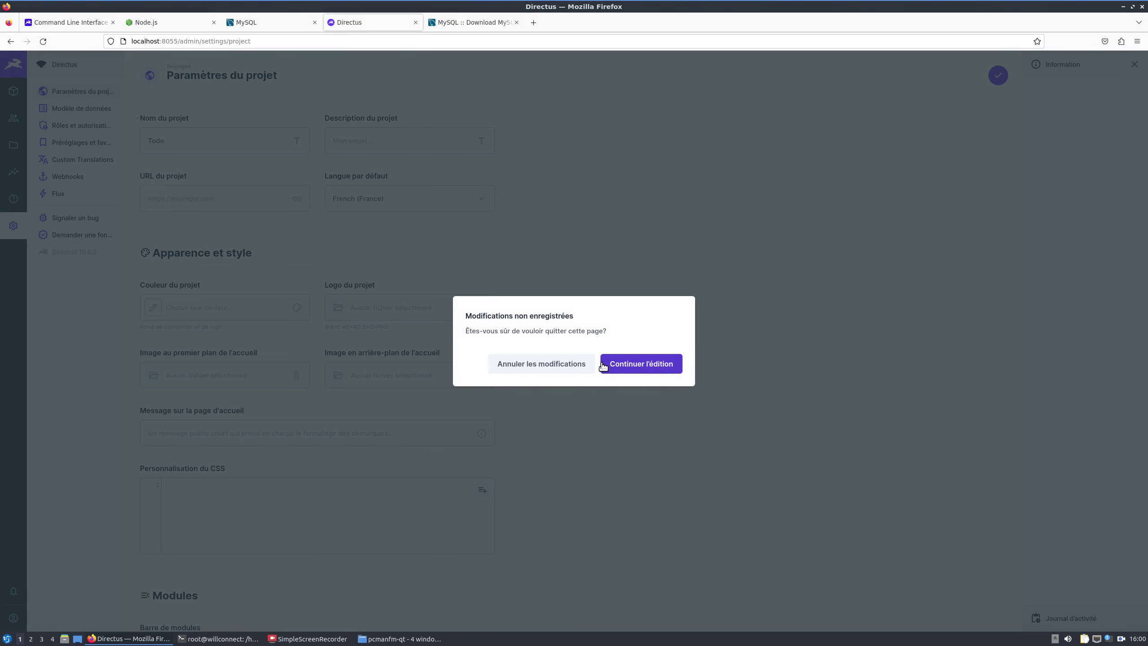
pyautogui.click(570, 360)
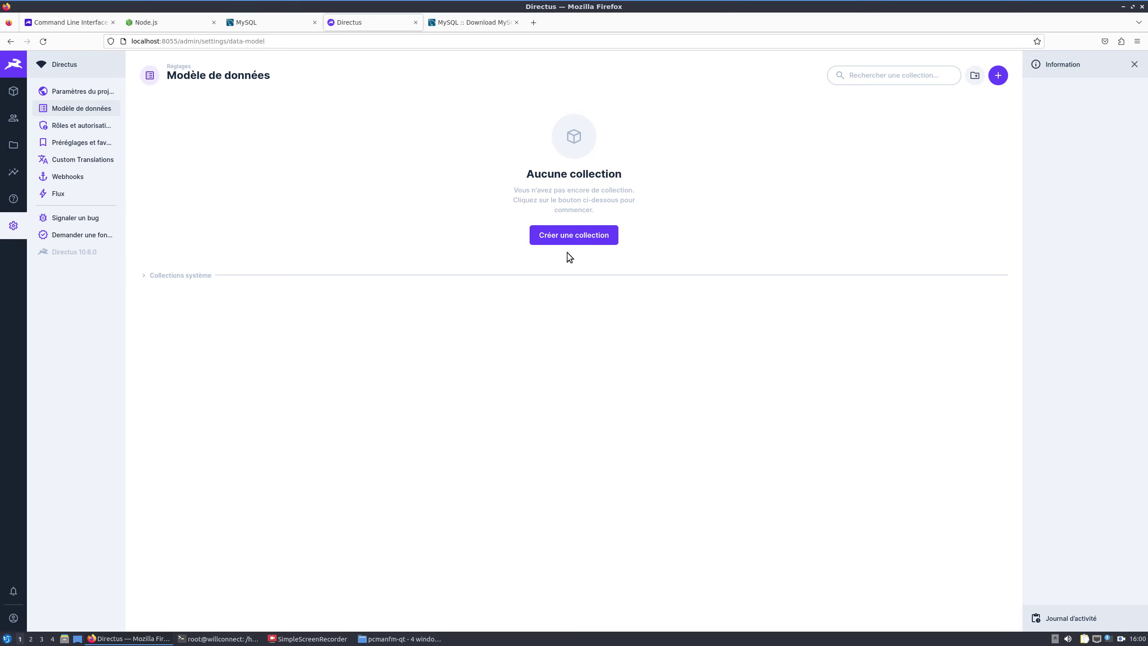
# Step: Open the Public role's permissions and expand its Collections système list
pyautogui.click(77, 127)
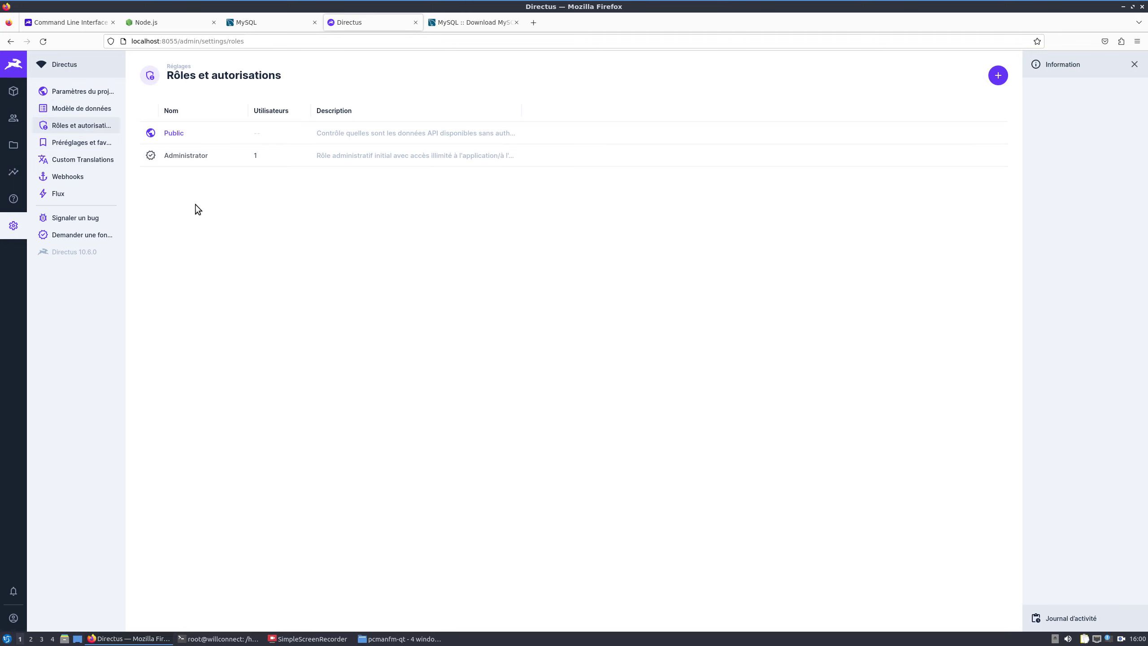
pyautogui.click(180, 135)
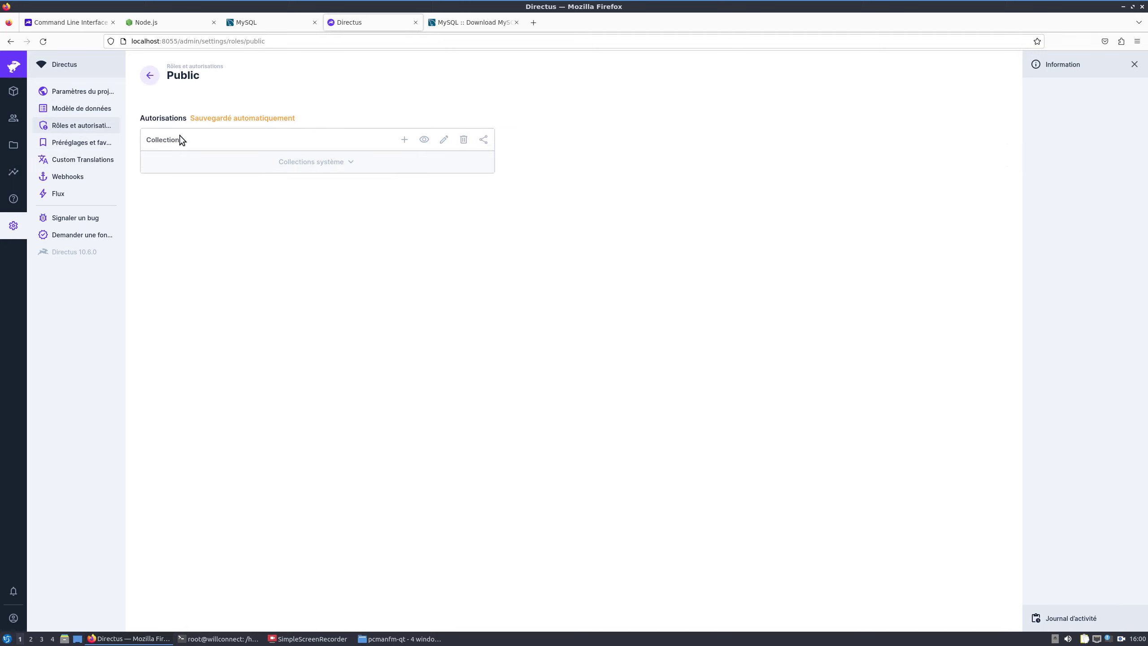
pyautogui.click(312, 169)
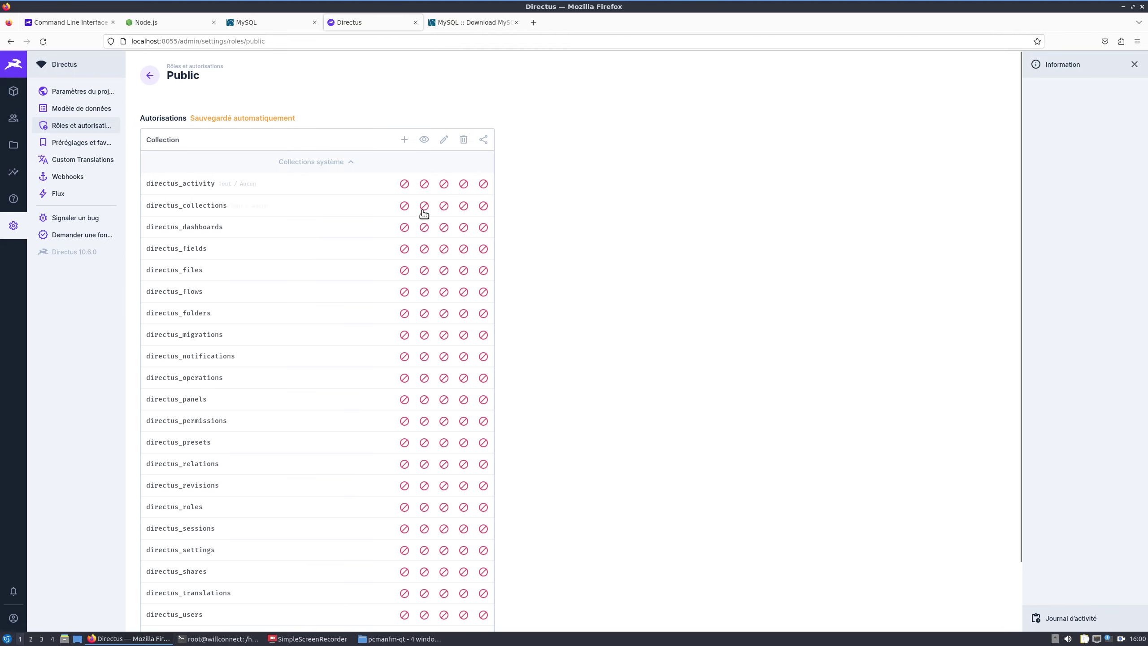
pyautogui.scroll(-2, 428, 240)
pyautogui.scroll(2, 429, 241)
pyautogui.click(218, 638)
pyautogui.click(66, 344)
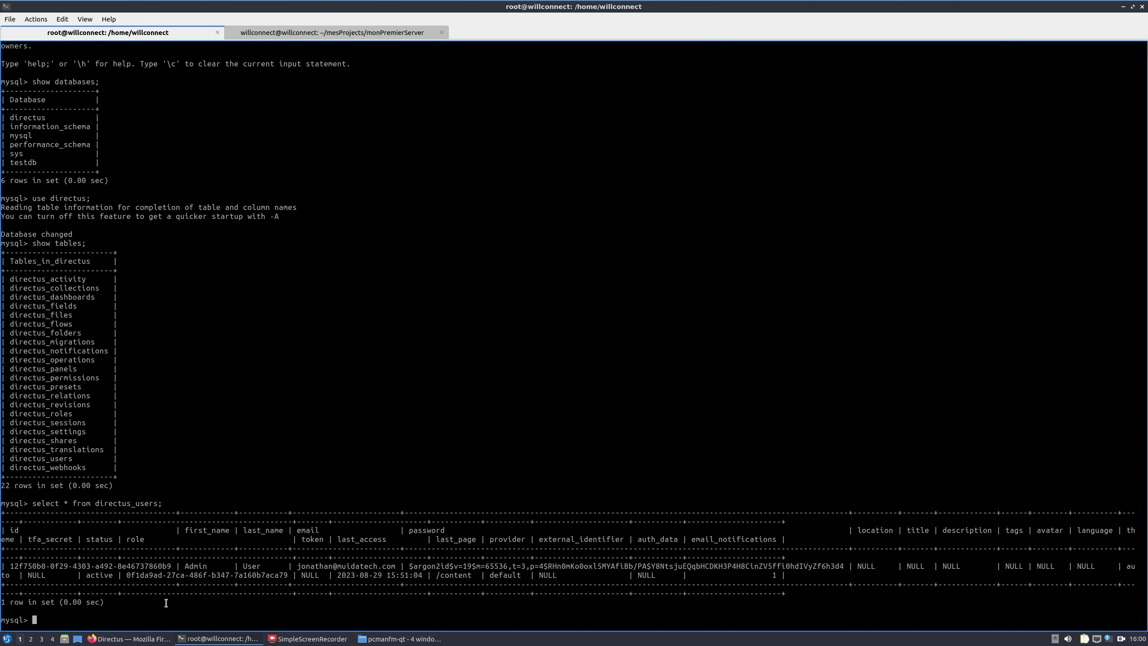
pyautogui.click(129, 638)
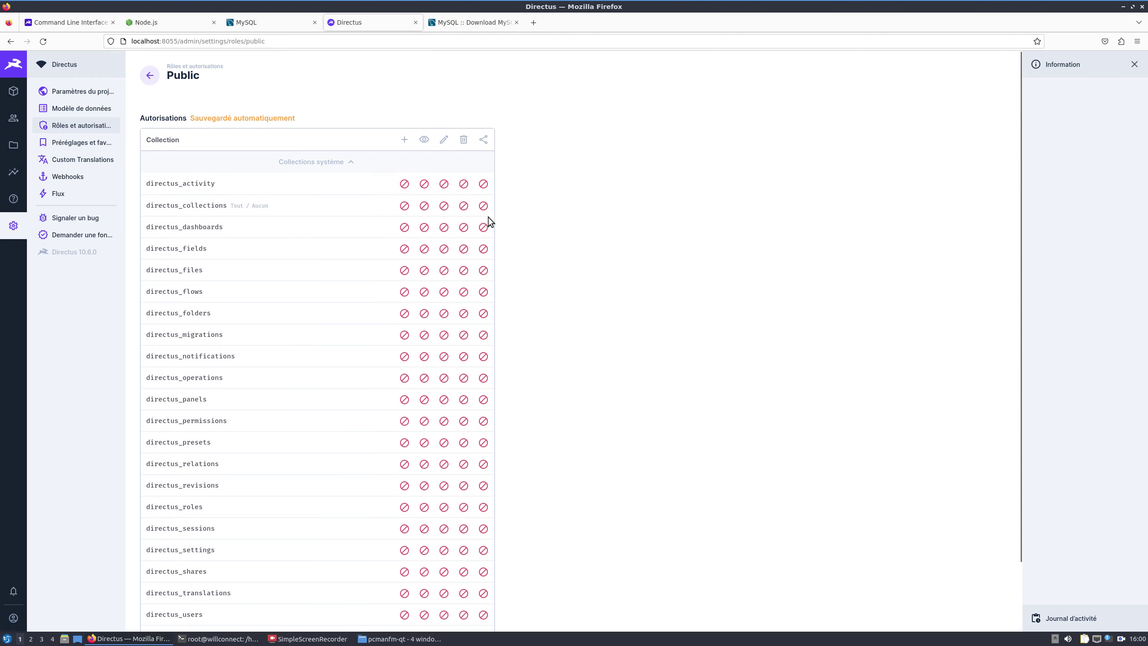
# Step: Grant the Public role Accès total for create on directus_users
pyautogui.scroll(-1, 397, 341)
pyautogui.scroll(-2, 396, 339)
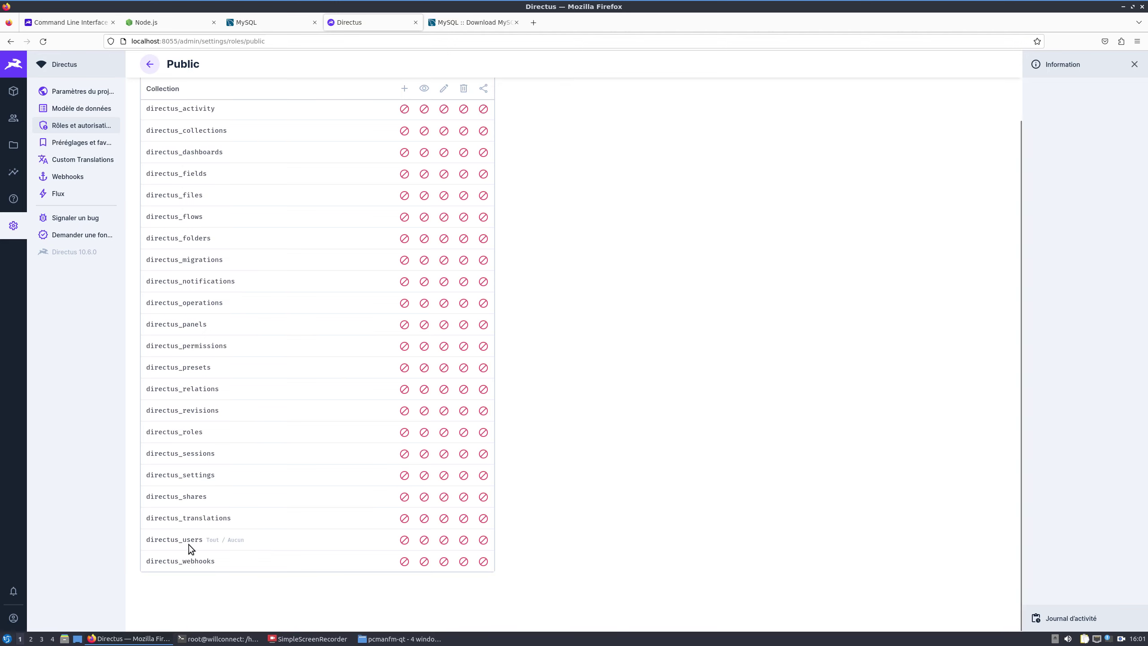
pyautogui.click(405, 540)
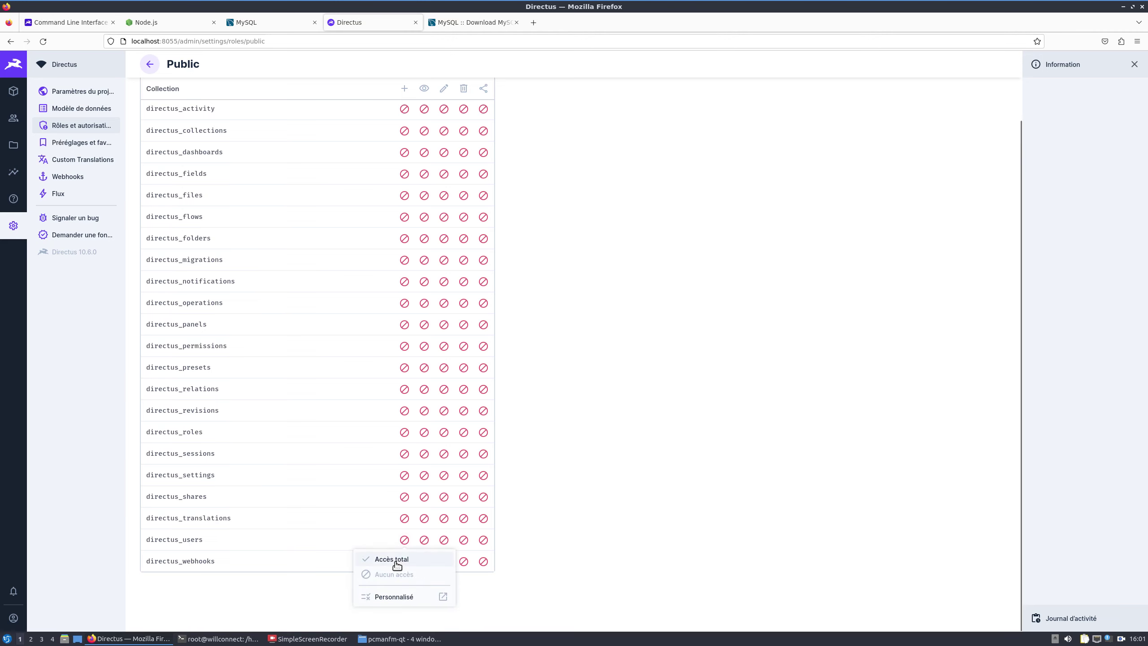
pyautogui.click(395, 559)
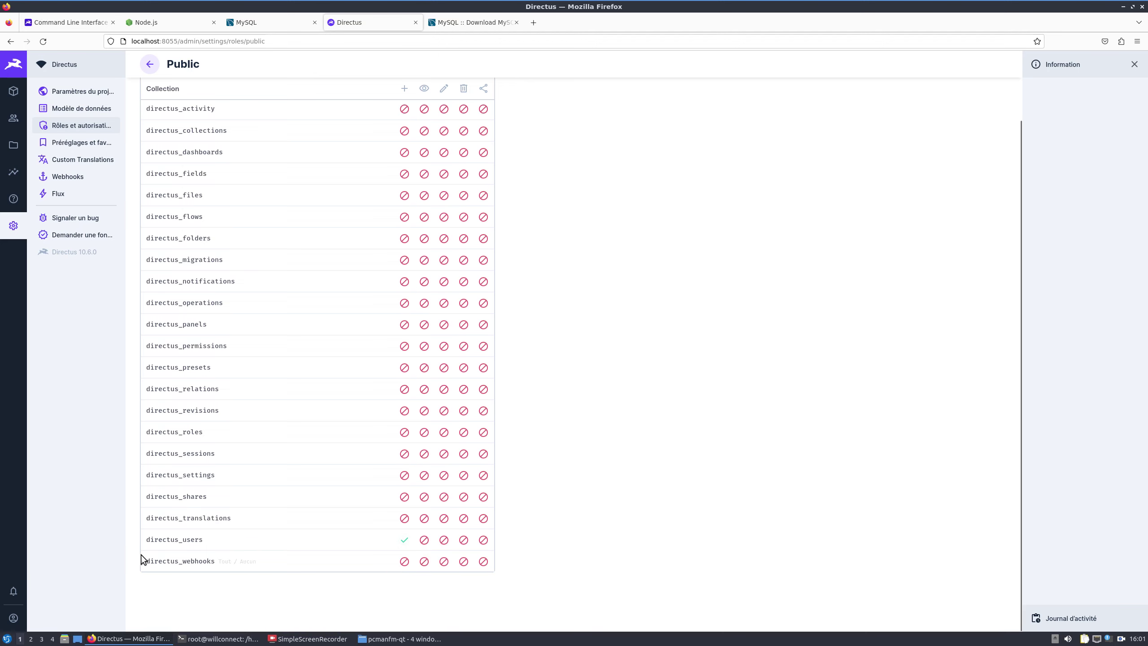
pyautogui.scroll(3, 330, 462)
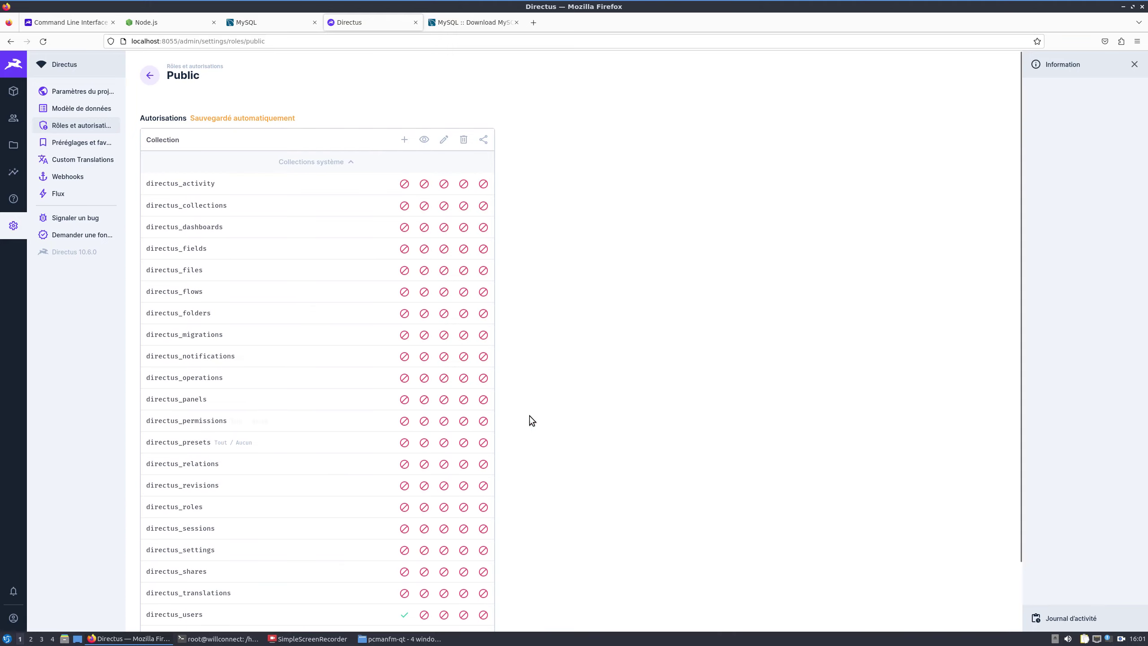
pyautogui.scroll(-3, 452, 462)
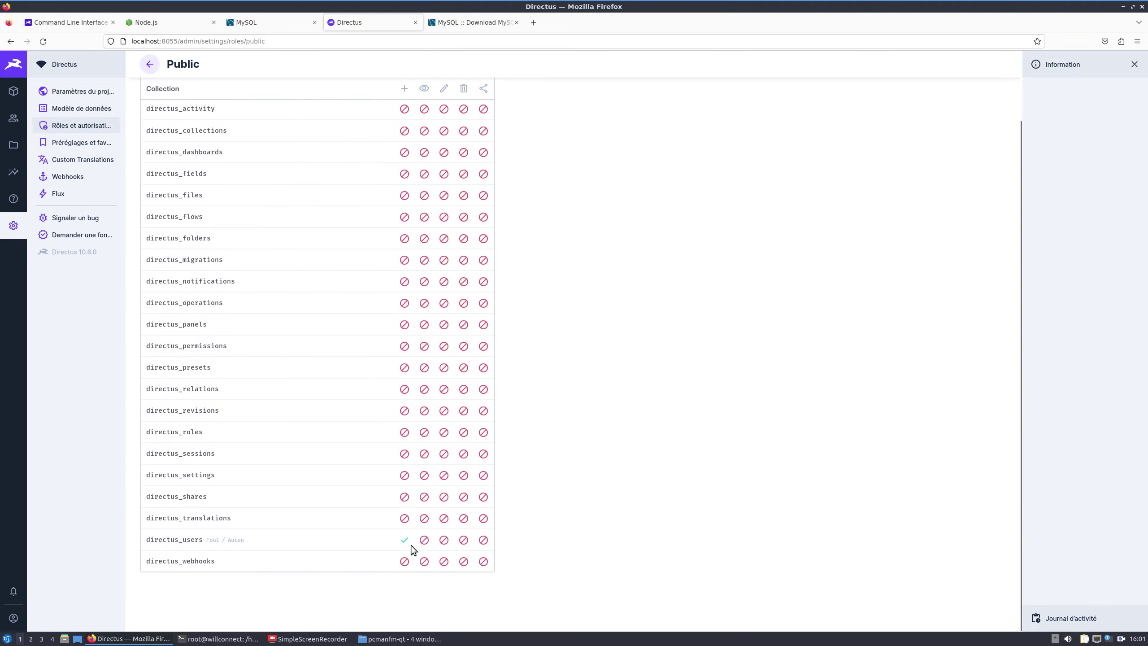
pyautogui.scroll(3, 285, 415)
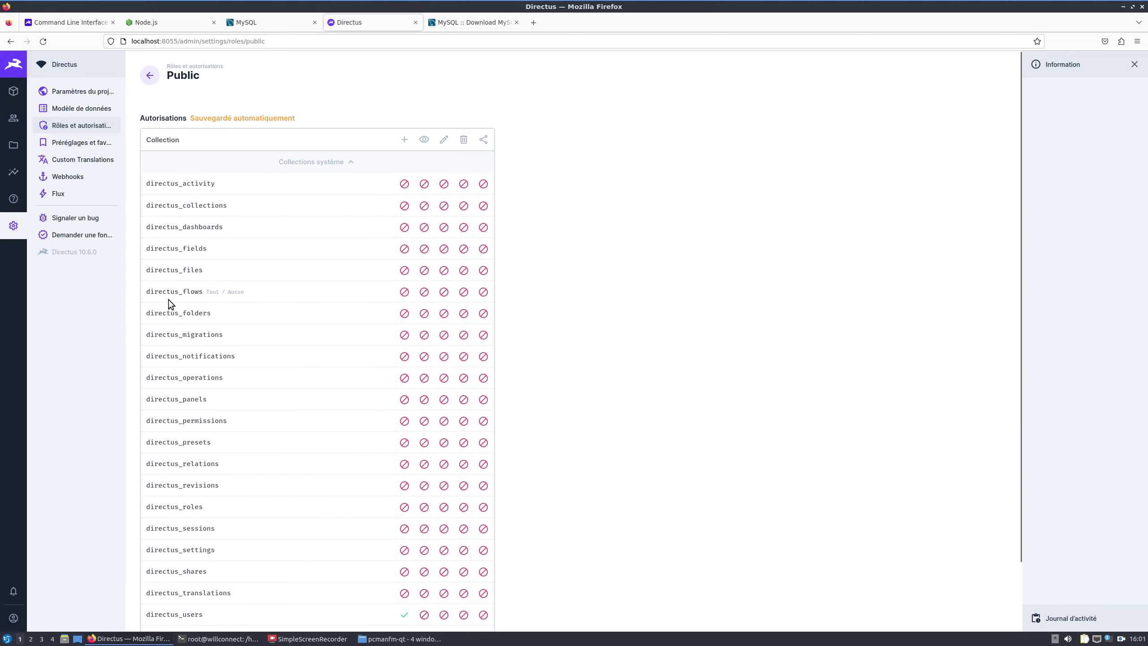
# Step: Browse the empty Préréglages et favoris, Webhooks and Flux pages, then open the empty file library
pyautogui.click(89, 144)
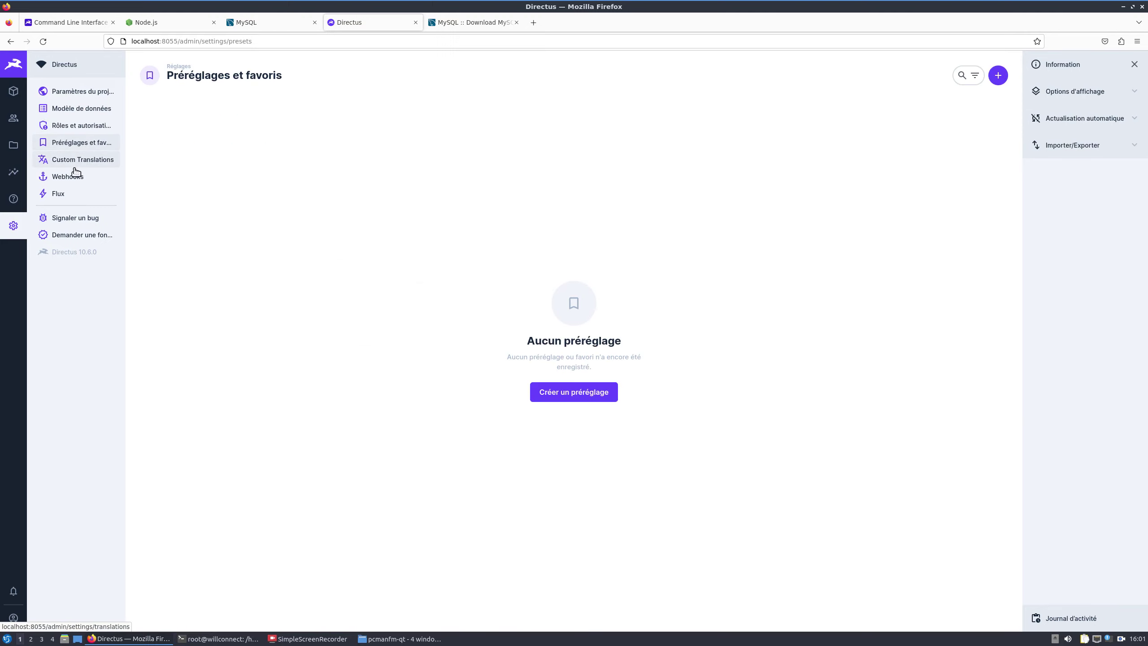
pyautogui.click(69, 180)
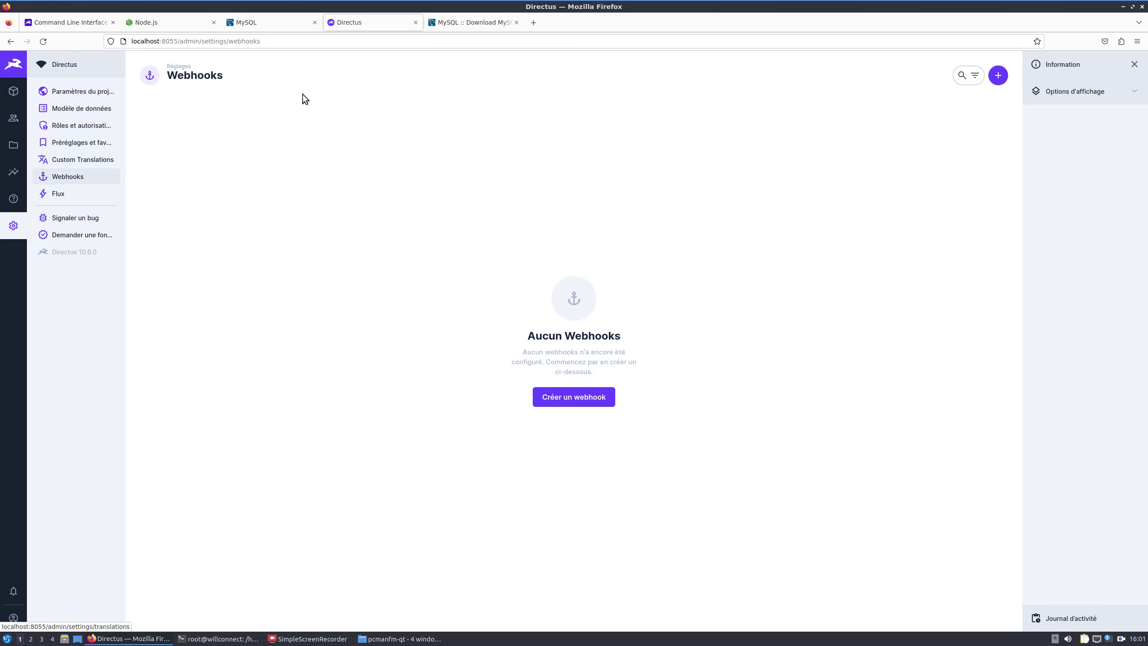
pyautogui.click(78, 198)
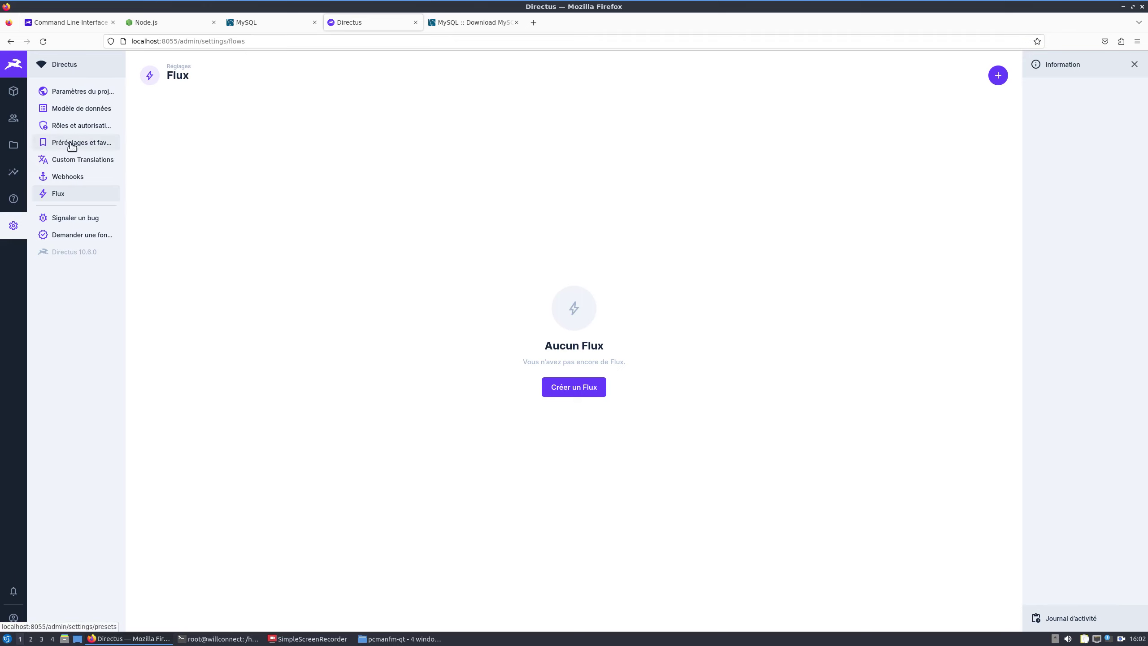
pyautogui.click(10, 149)
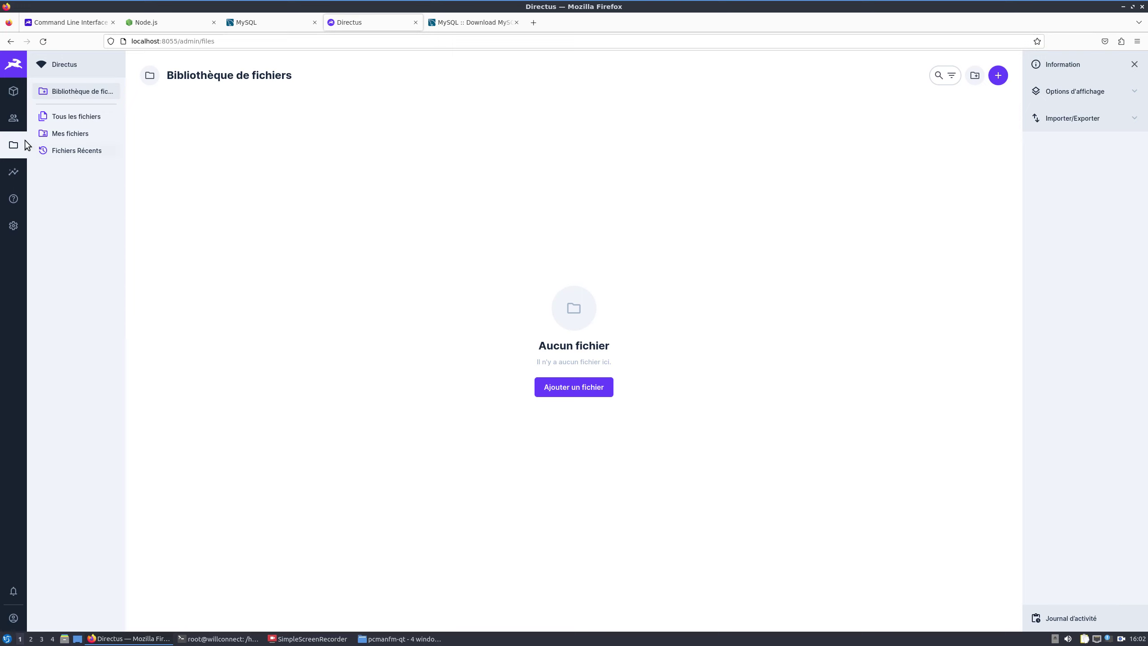
pyautogui.click(10, 116)
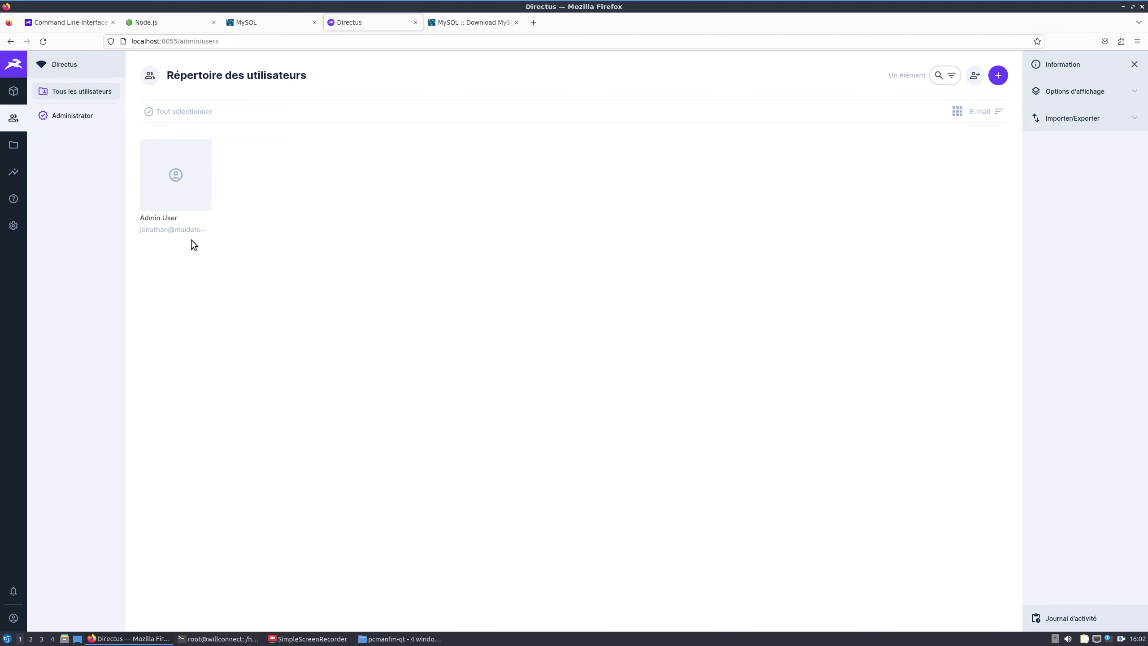
pyautogui.click(178, 196)
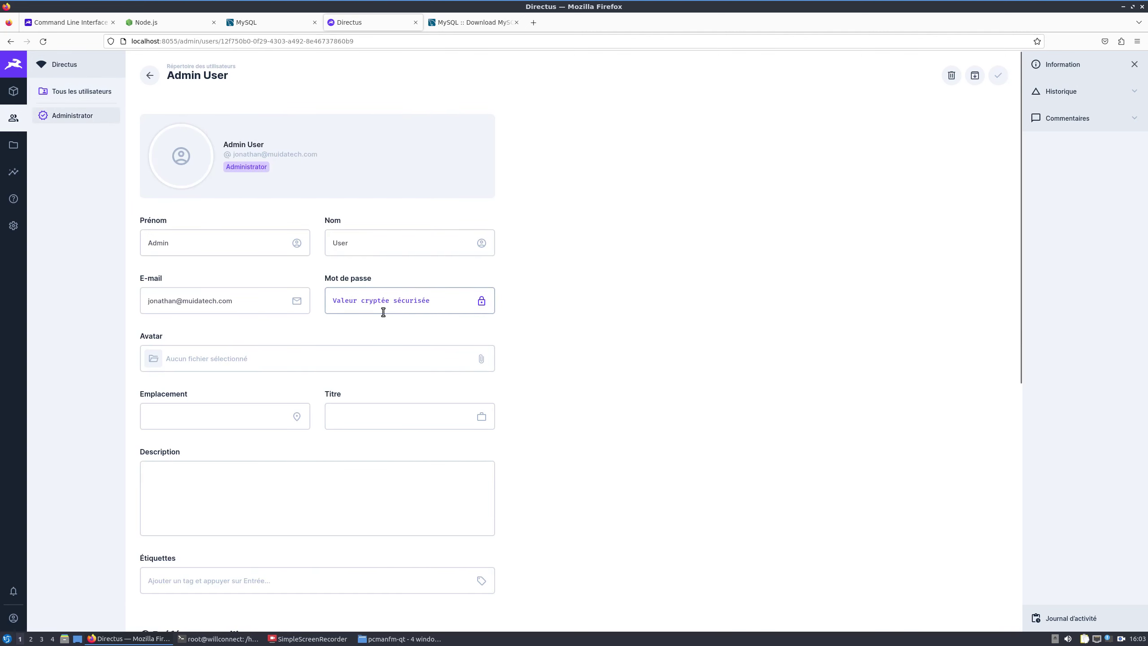
pyautogui.scroll(-8, 583, 398)
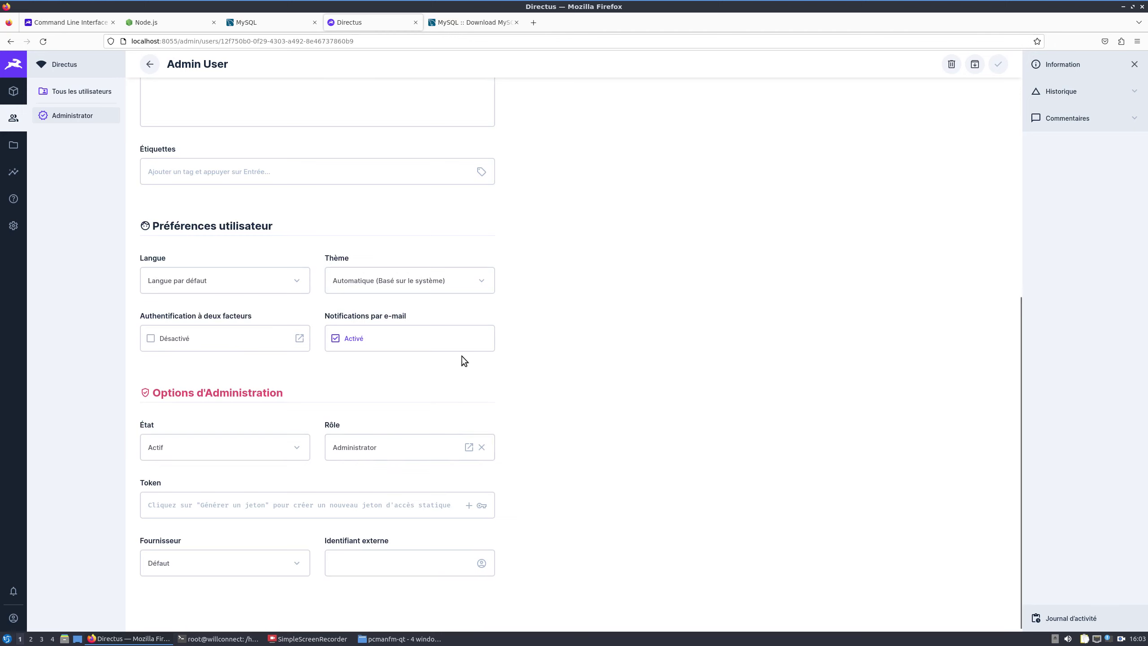
pyautogui.scroll(8, 539, 398)
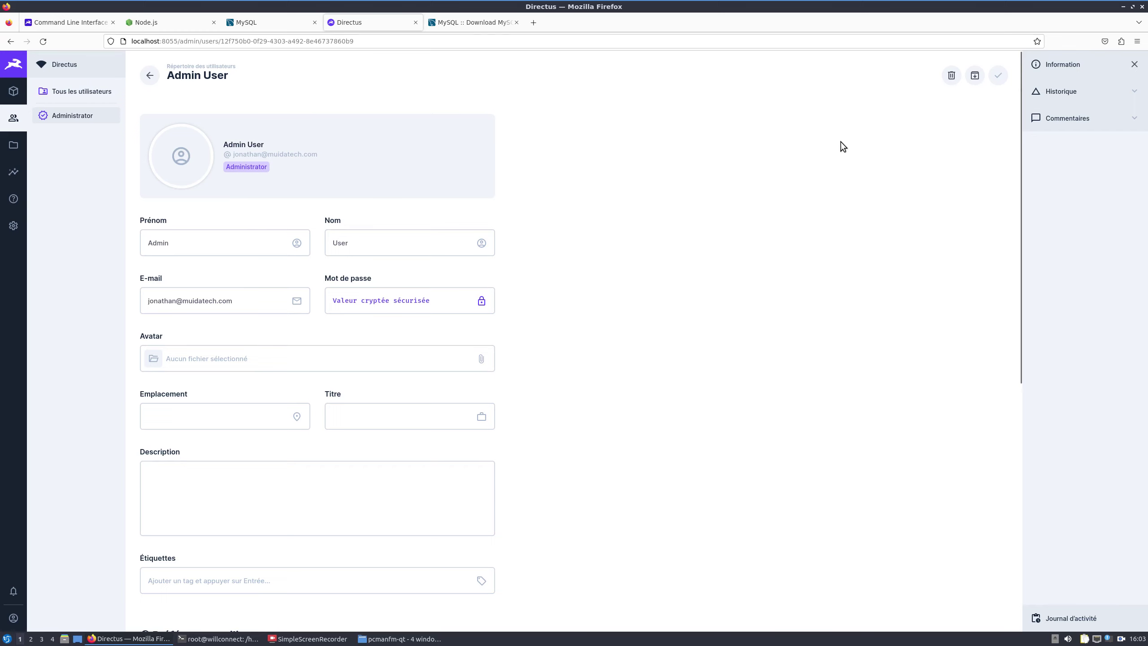
pyautogui.click(158, 77)
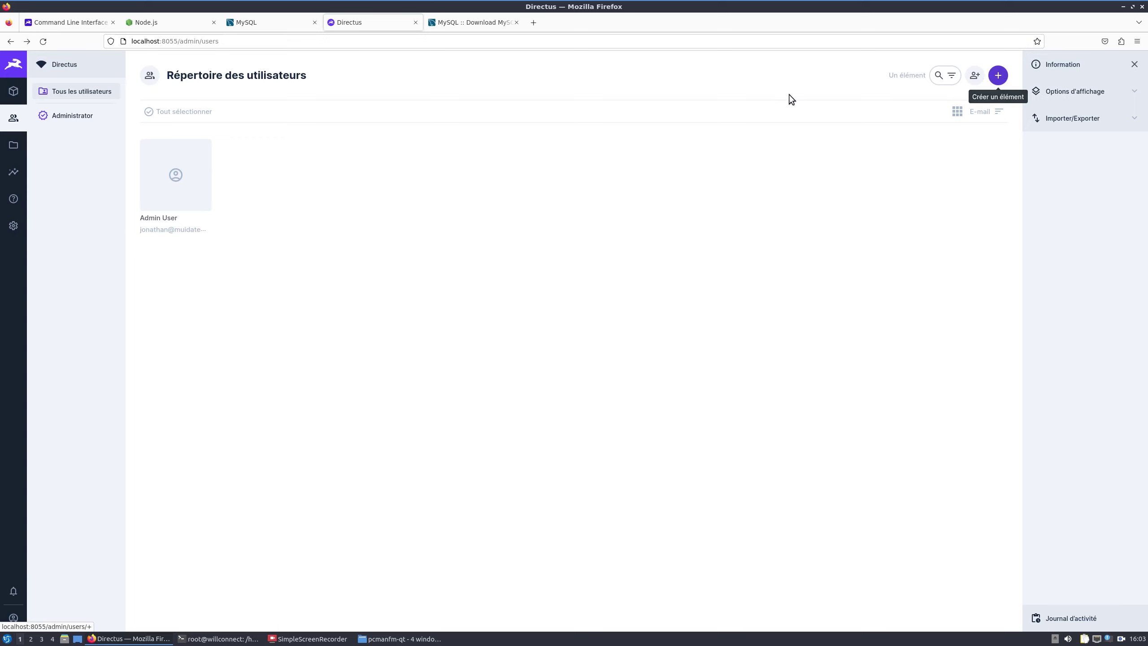
pyautogui.click(14, 91)
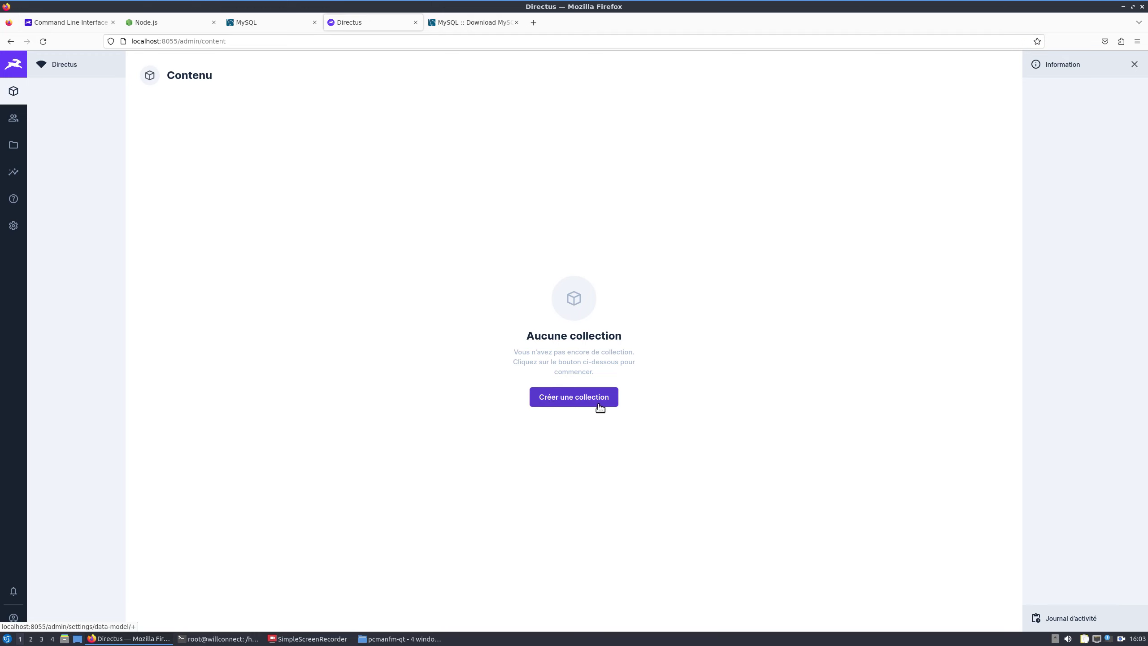
# Step: From the empty Modèle de données page, begin a new collection via 'Créer une collection'
pyautogui.click(13, 225)
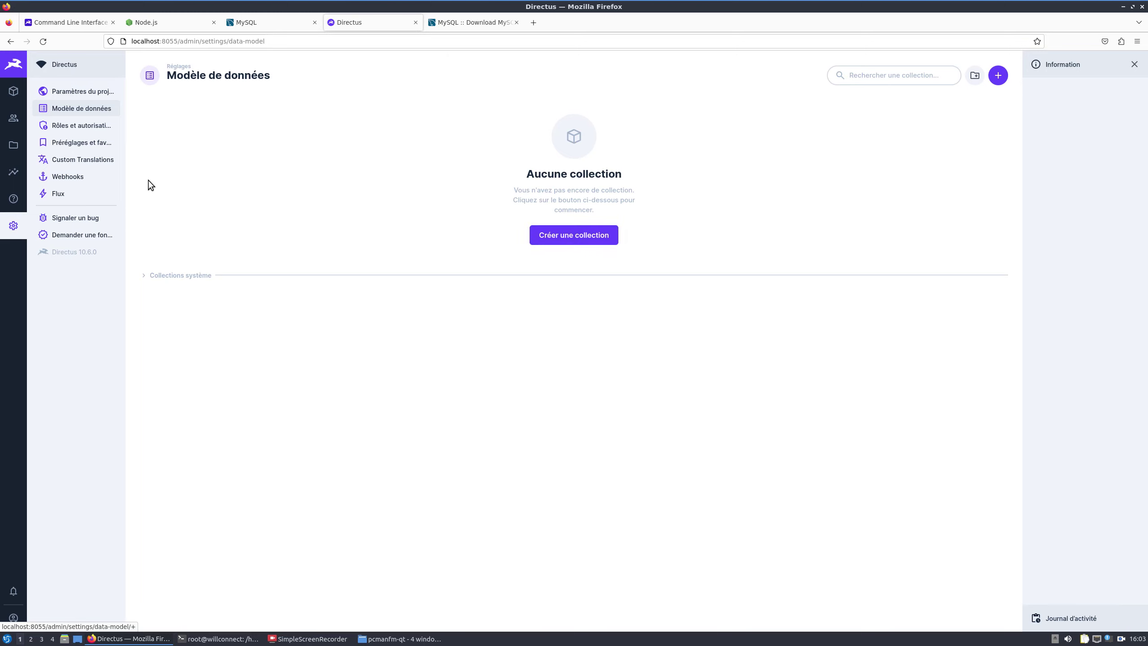
pyautogui.click(13, 118)
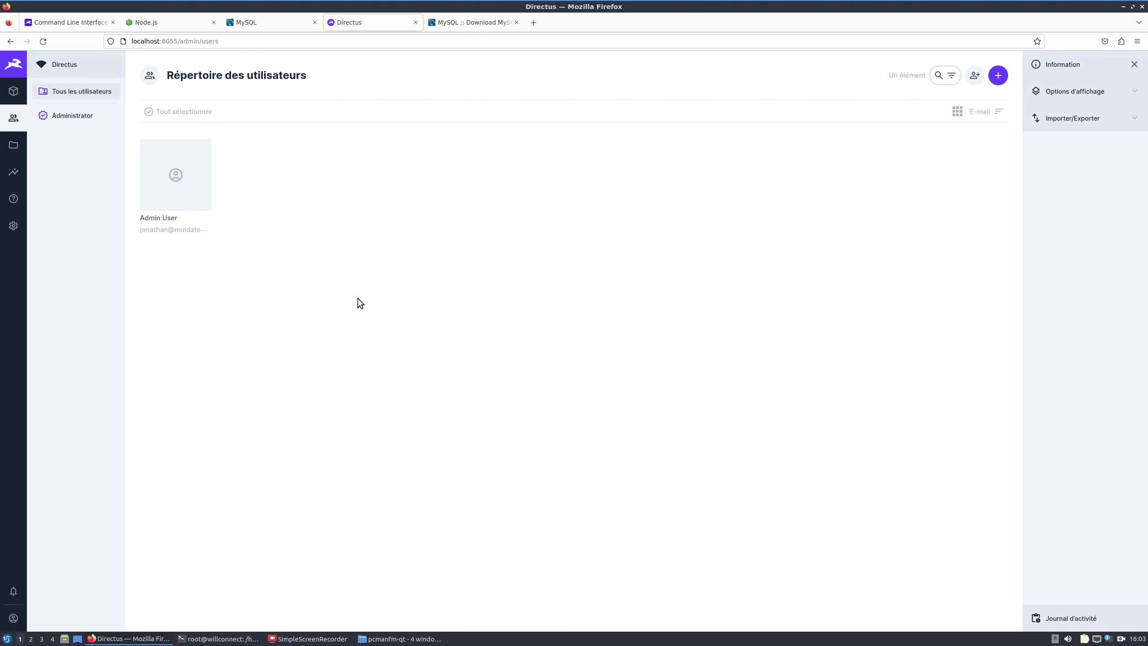
pyautogui.click(17, 225)
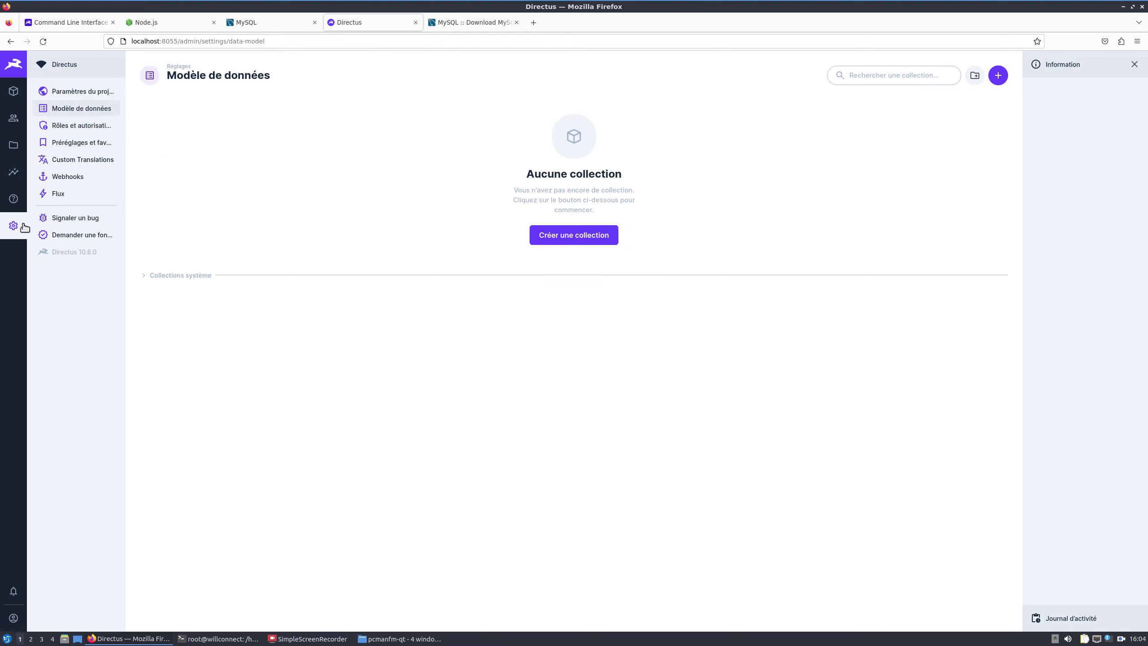
pyautogui.click(559, 239)
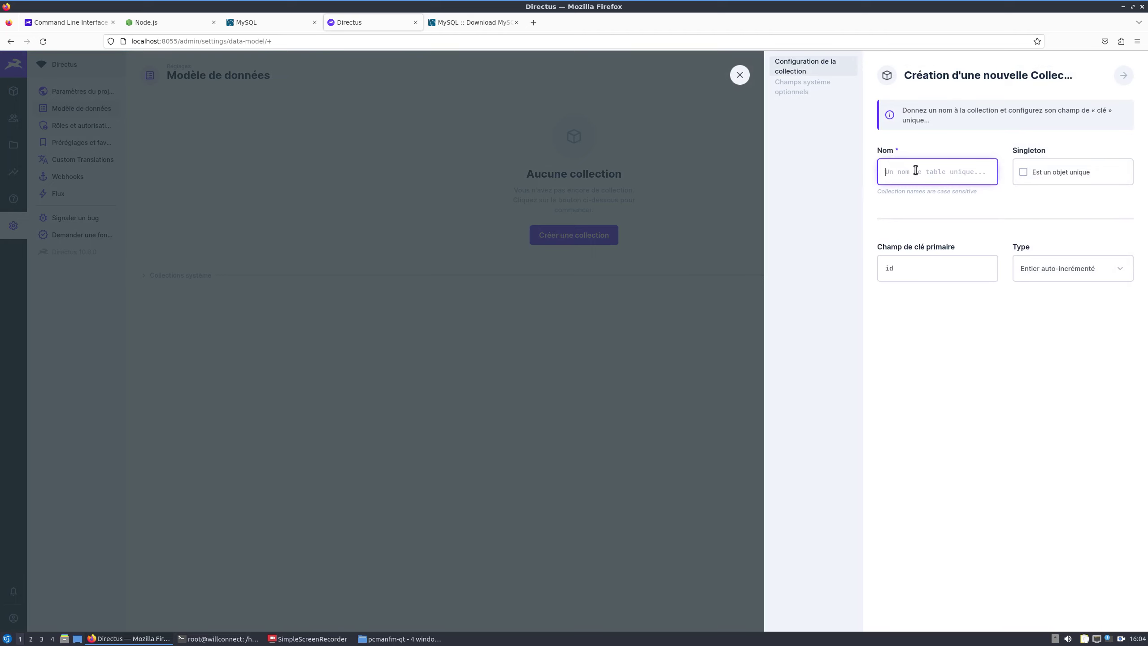
# Step: Create the 'tache' collection with status, sort, date_created/updated and user_created/updated fields
pyautogui.write('tache')
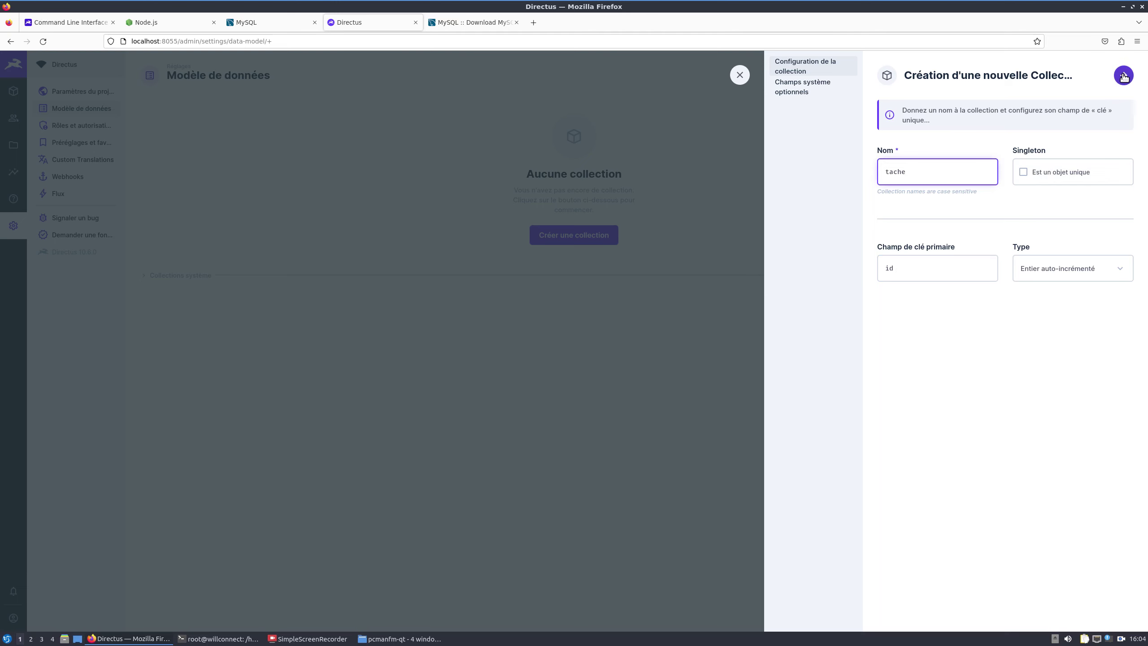
pyautogui.click(1124, 75)
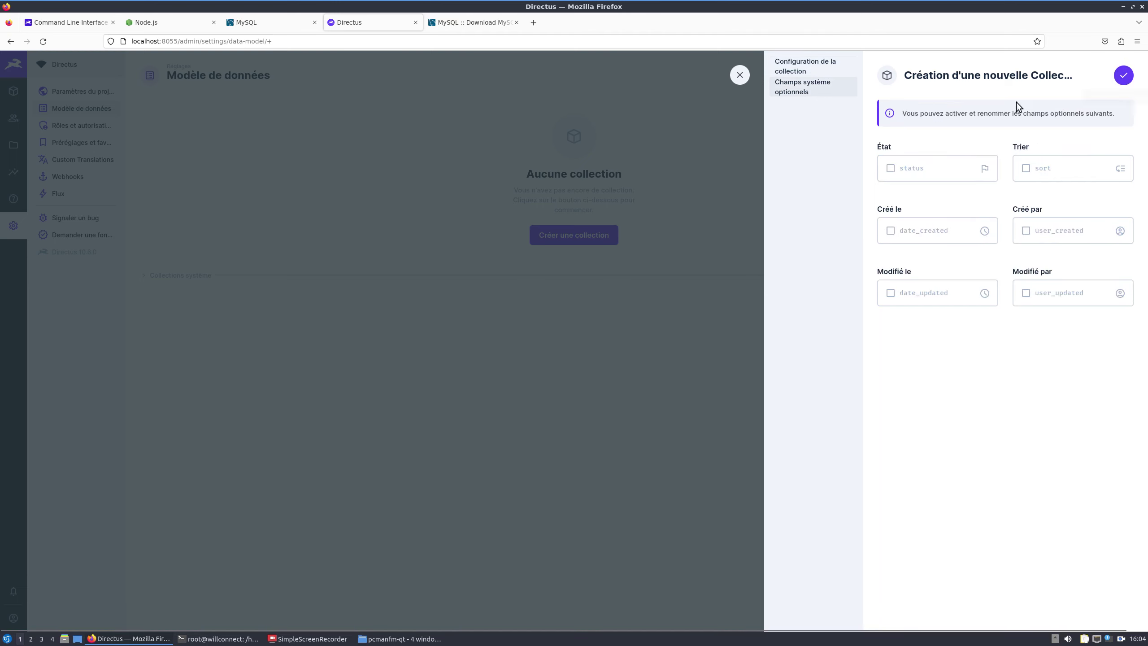
pyautogui.click(891, 168)
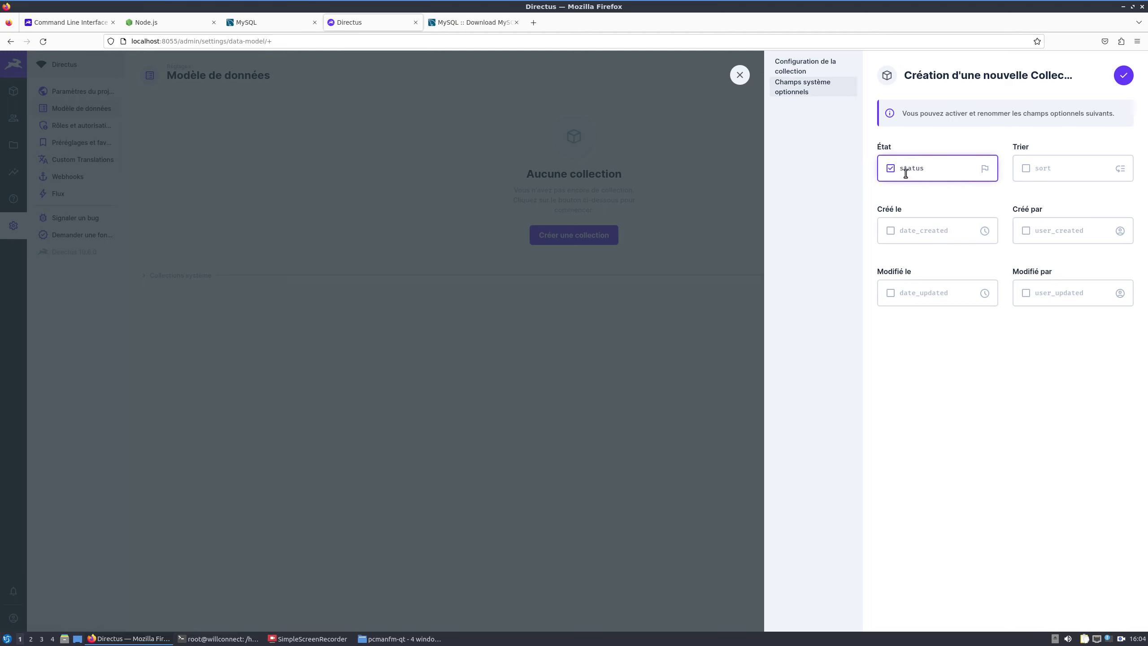
pyautogui.click(910, 232)
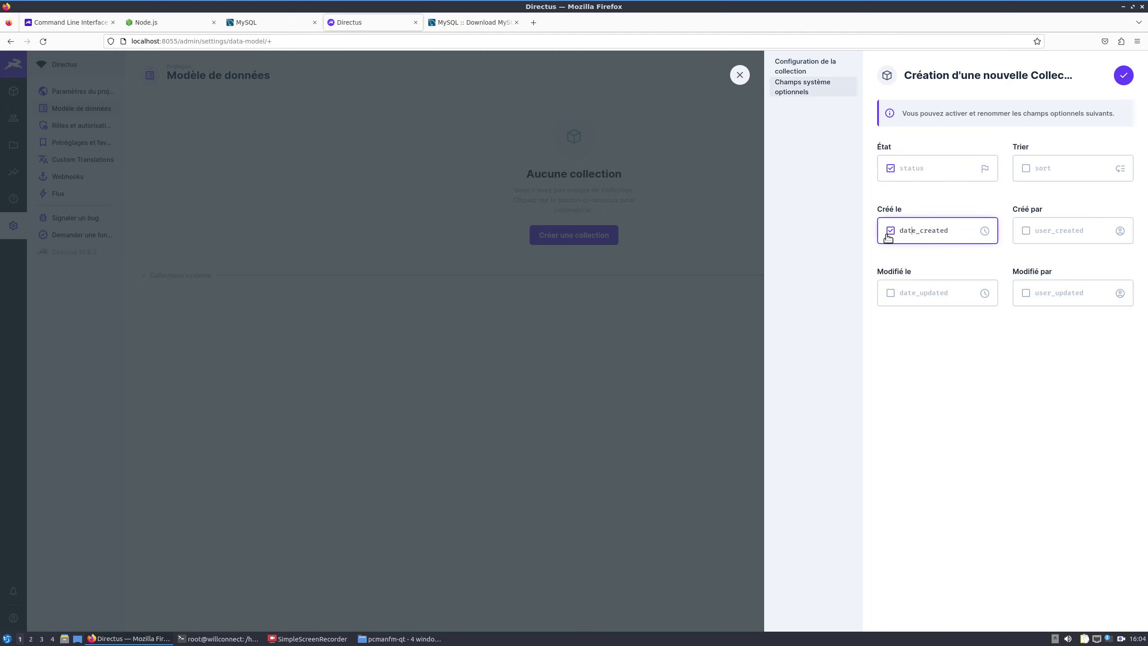
pyautogui.click(1068, 230)
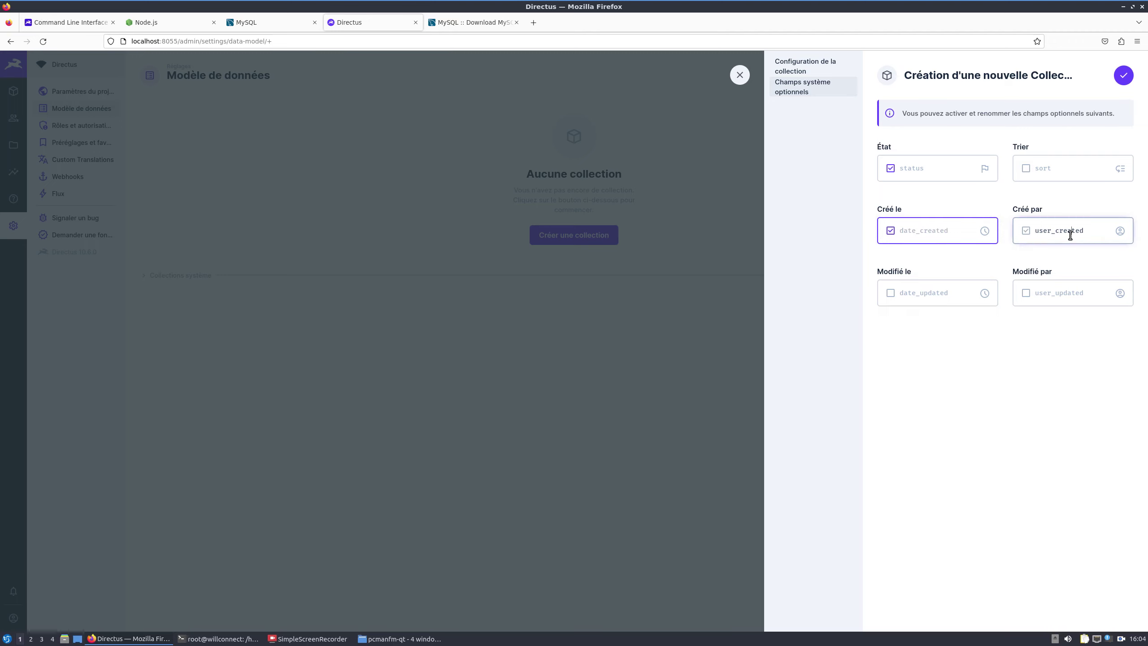
pyautogui.click(927, 292)
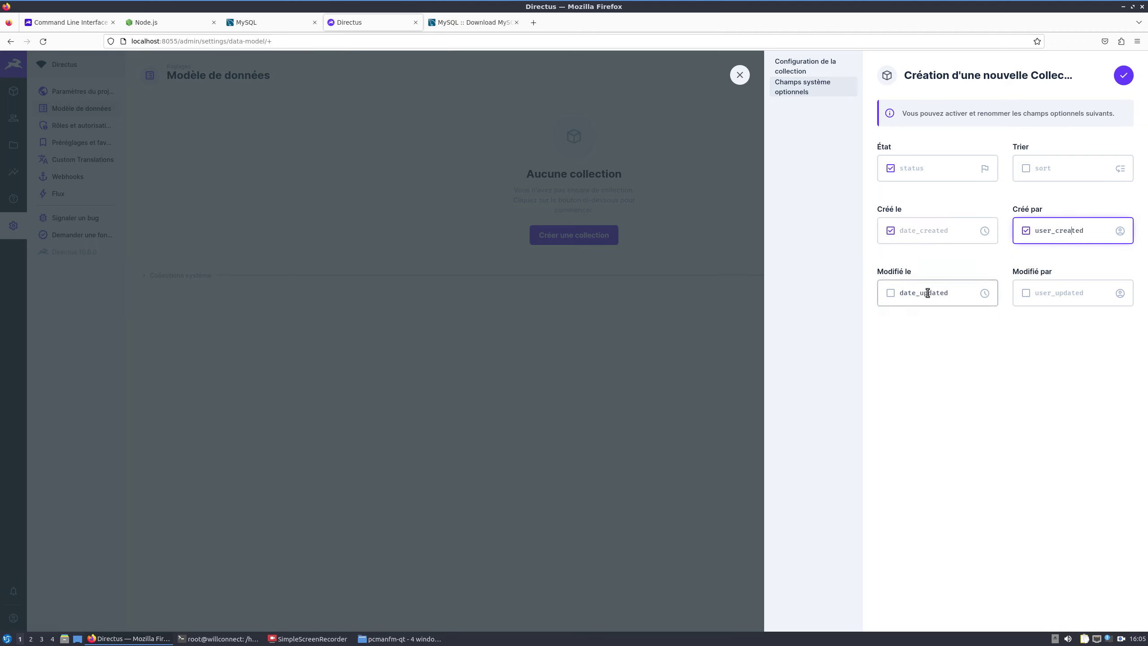
pyautogui.click(1059, 292)
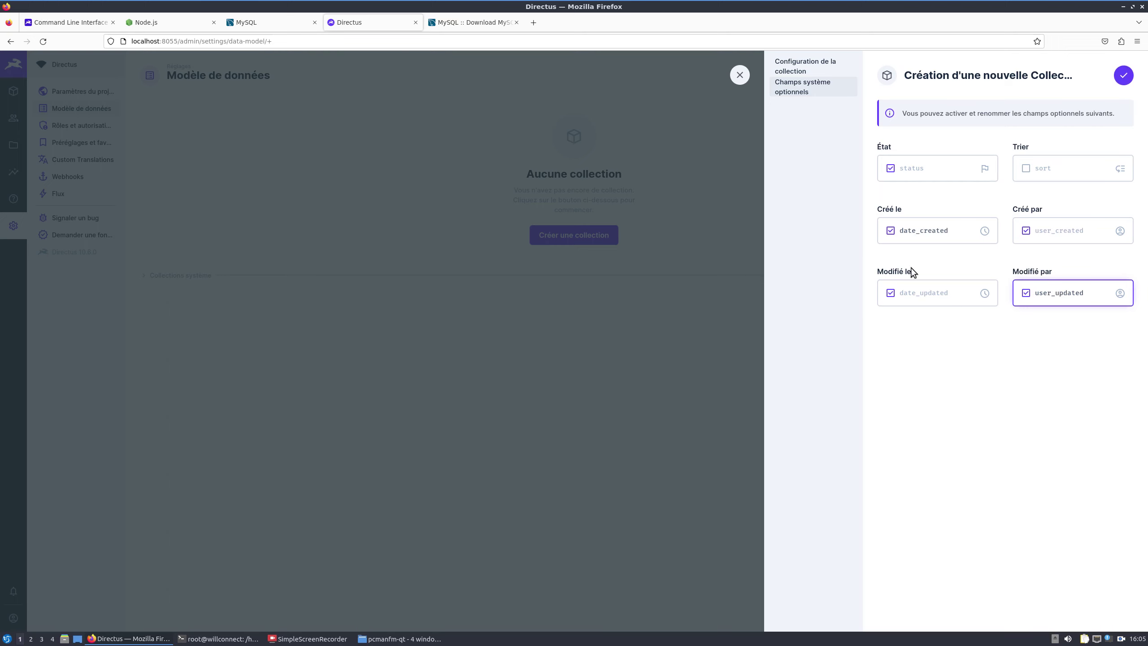
pyautogui.click(1043, 168)
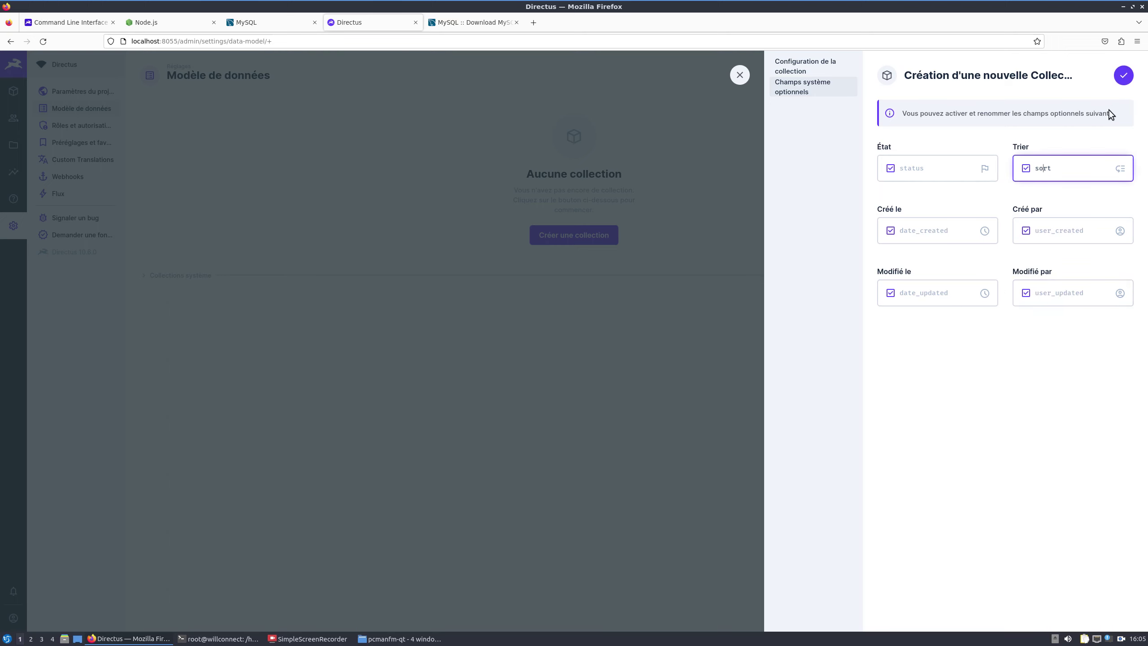
pyautogui.click(1123, 75)
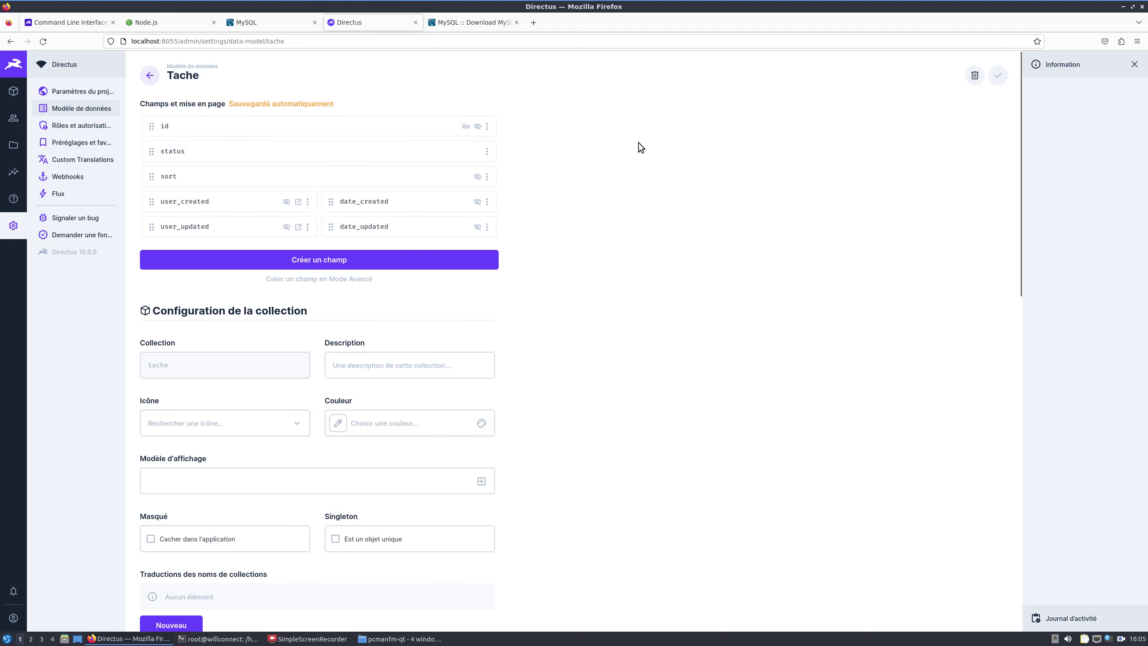
# Step: Start a new Texte simple field on tache with the key 'nom'
pyautogui.scroll(-2, 639, 273)
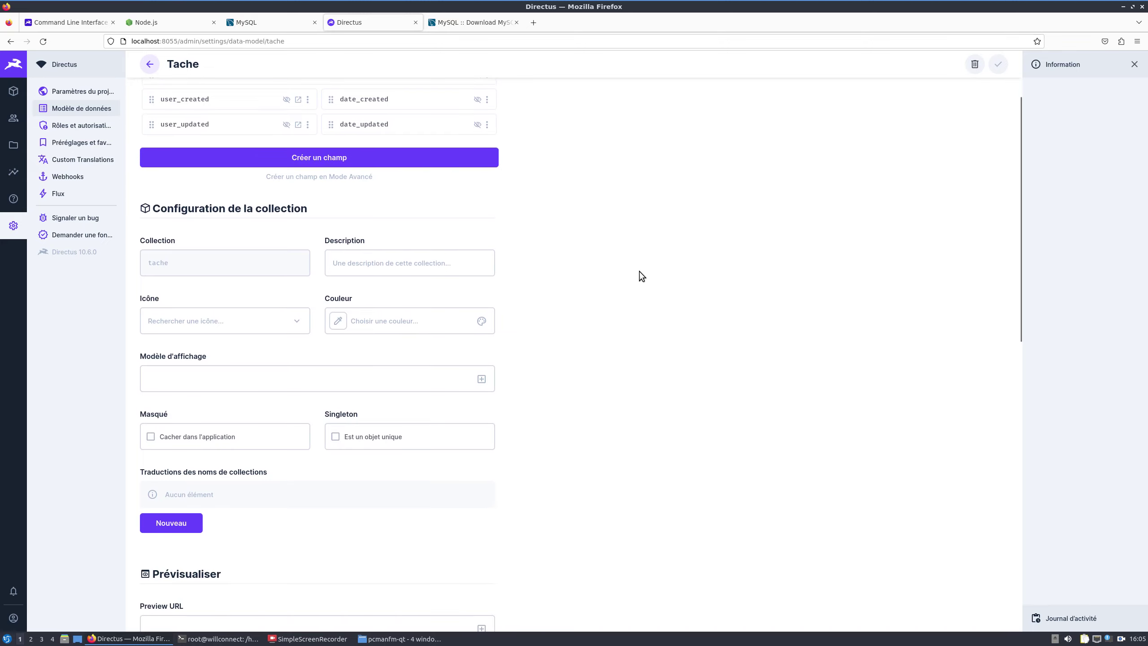
pyautogui.scroll(2, 542, 275)
pyautogui.click(301, 261)
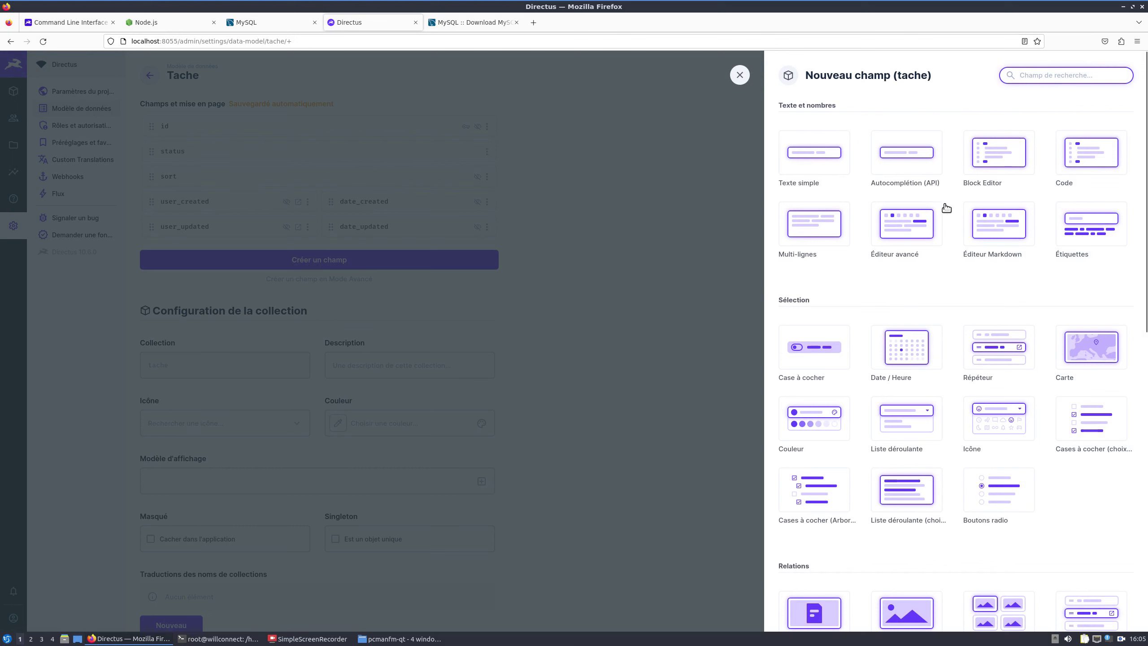
pyautogui.click(815, 161)
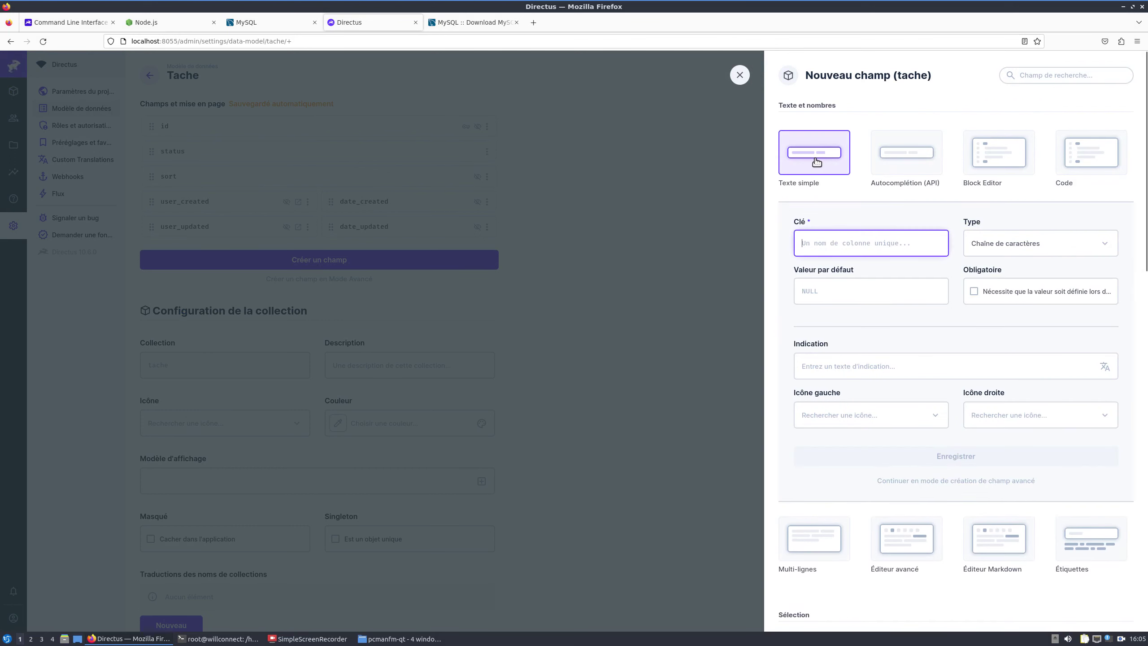
pyautogui.click(816, 161)
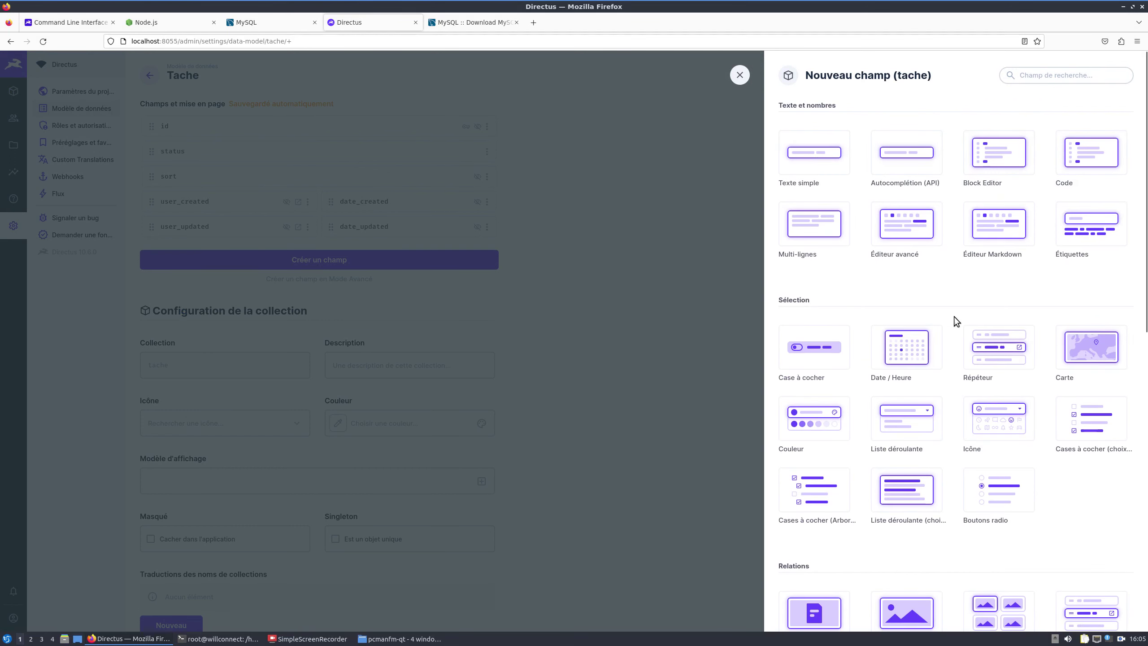
pyautogui.scroll(-3, 951, 343)
pyautogui.scroll(-3, 949, 368)
pyautogui.scroll(6, 897, 414)
pyautogui.click(800, 158)
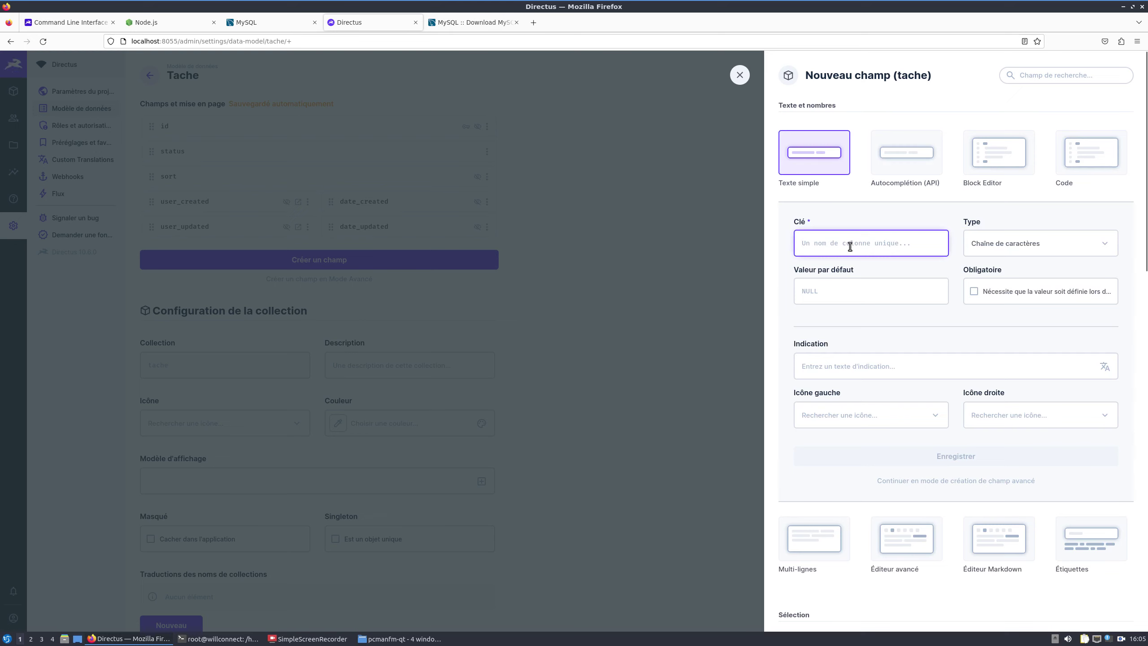
pyautogui.write('nom')
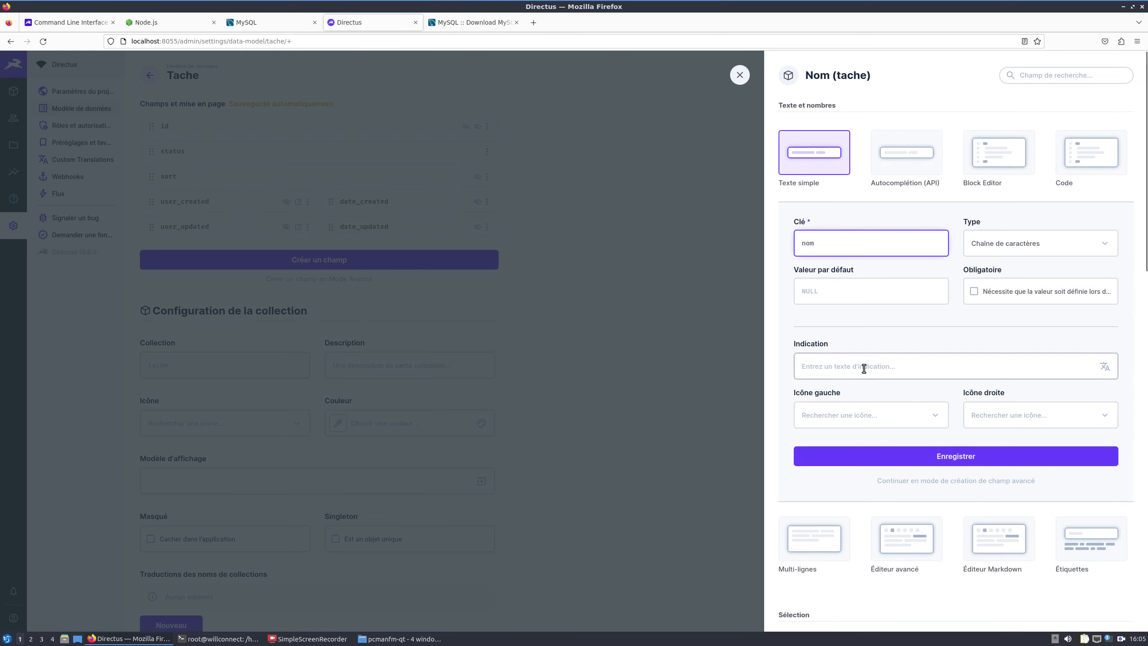
# Step: Keep the Chaîne de caractères type, save 'nom', and begin another new field
pyautogui.scroll(-3, 864, 368)
pyautogui.scroll(1, 862, 368)
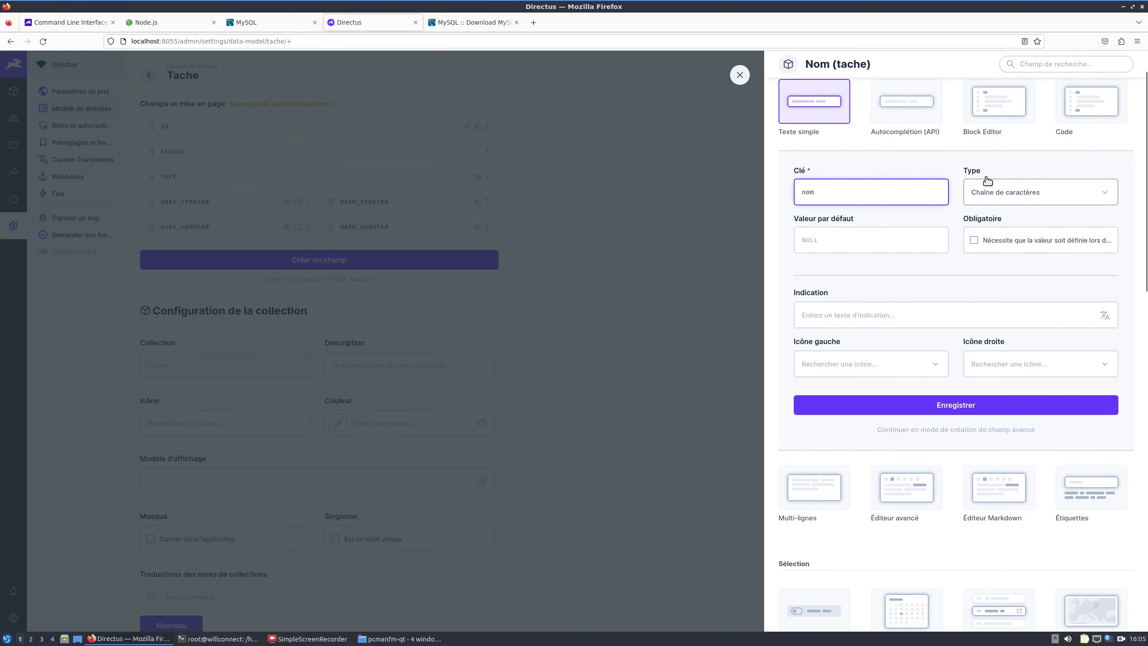
pyautogui.click(825, 243)
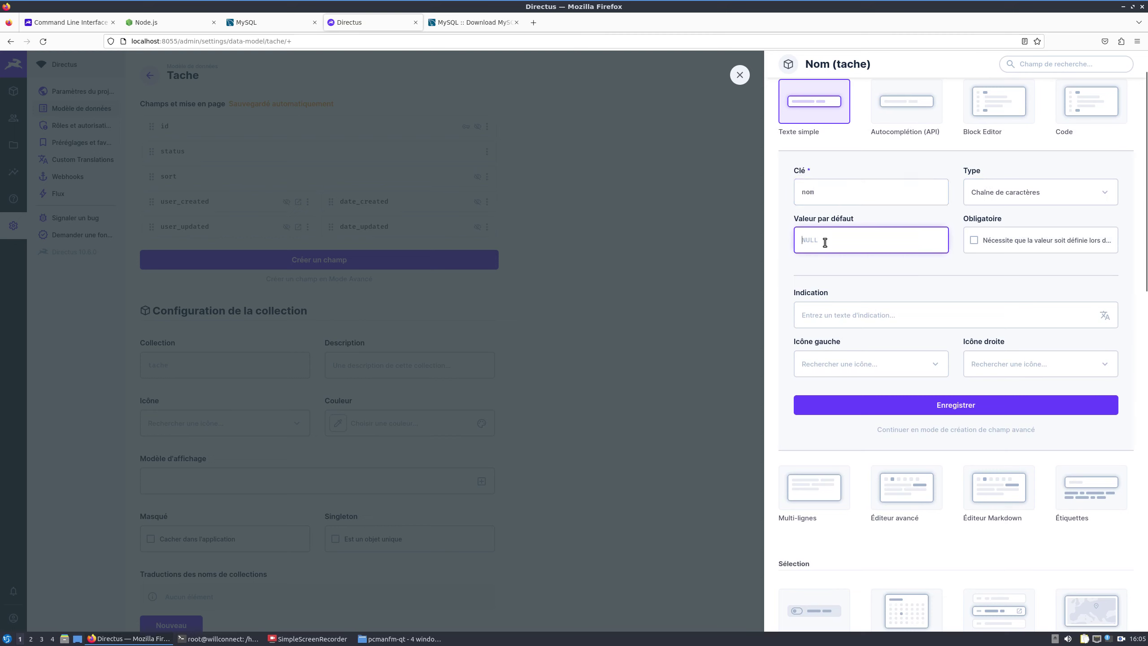
pyautogui.click(1004, 200)
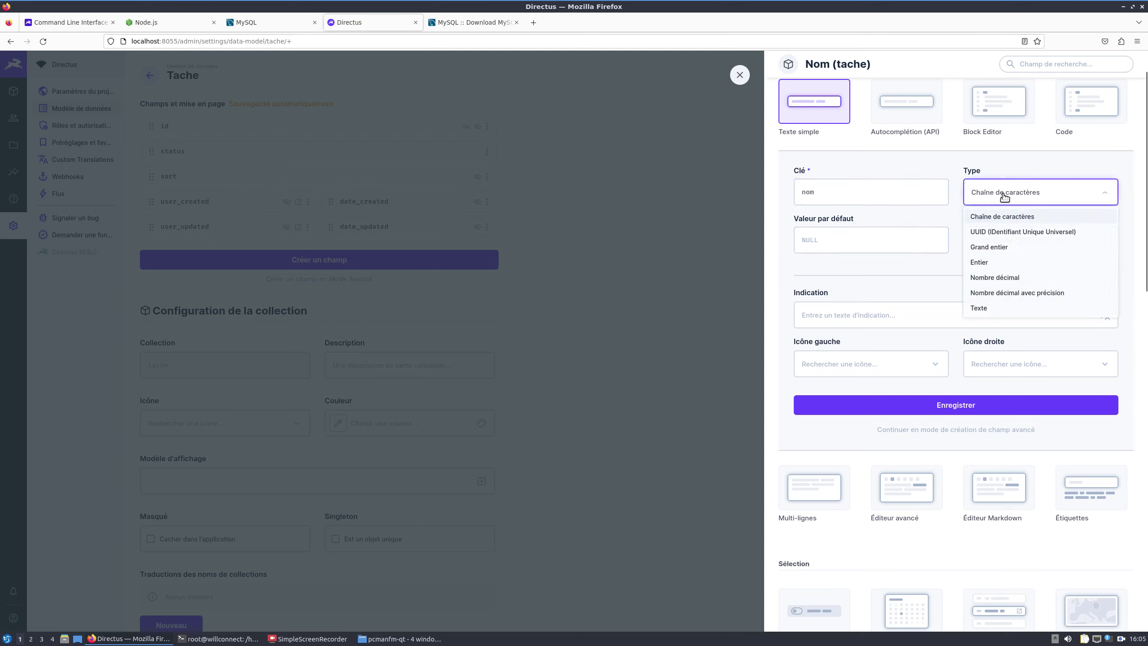
pyautogui.click(911, 264)
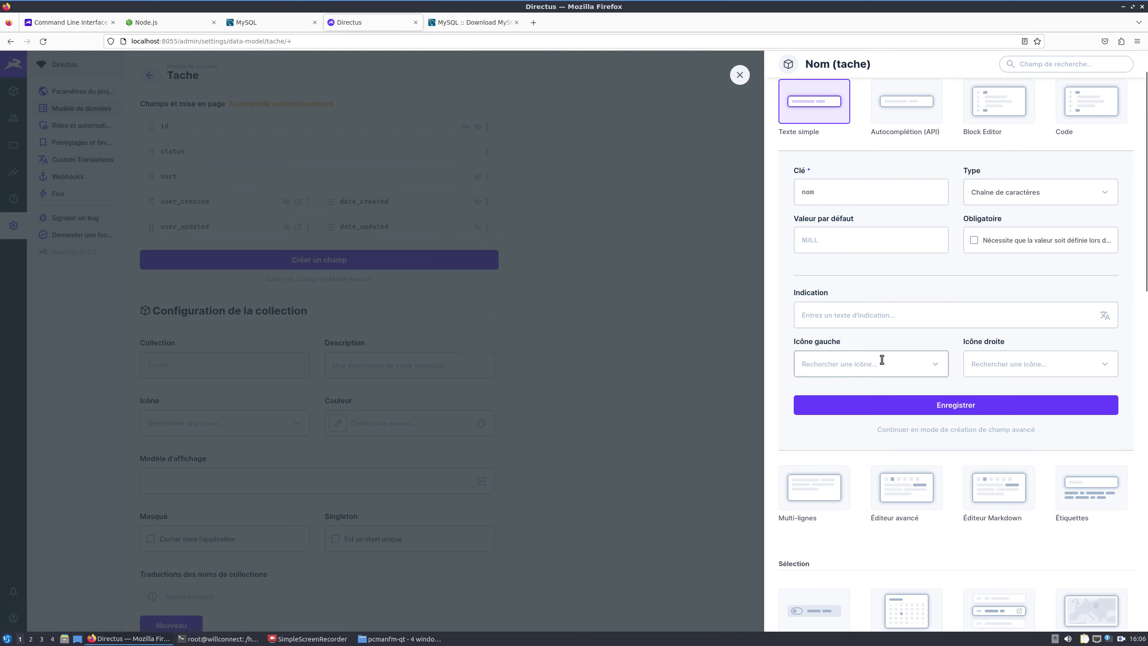
pyautogui.scroll(1, 848, 348)
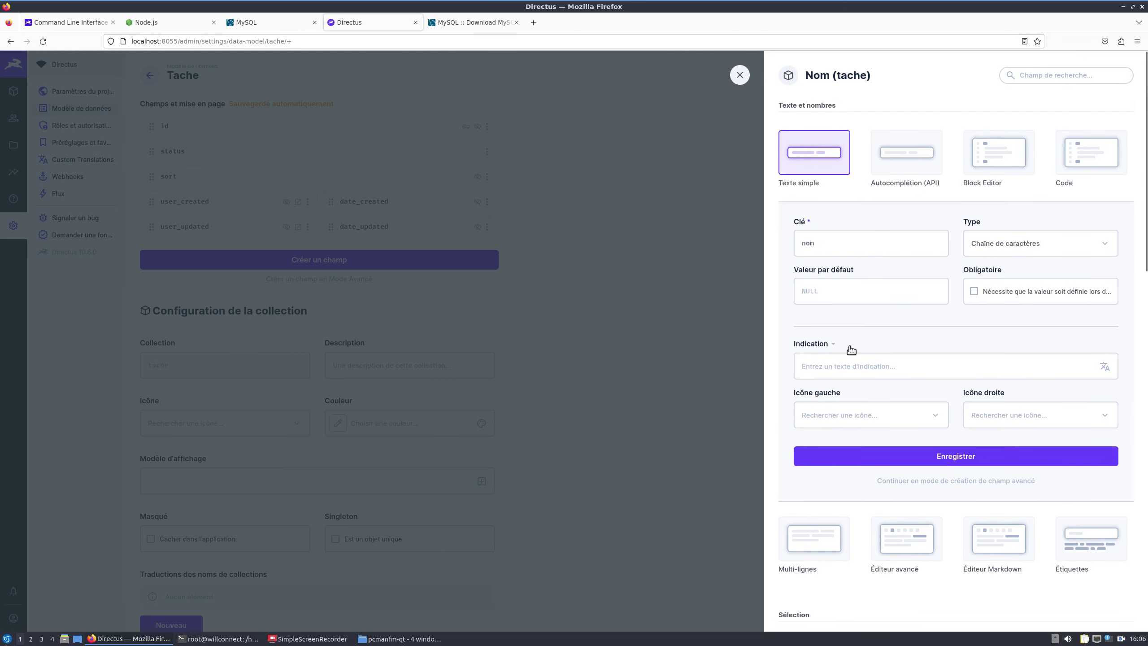
pyautogui.scroll(-3, 848, 349)
pyautogui.click(938, 359)
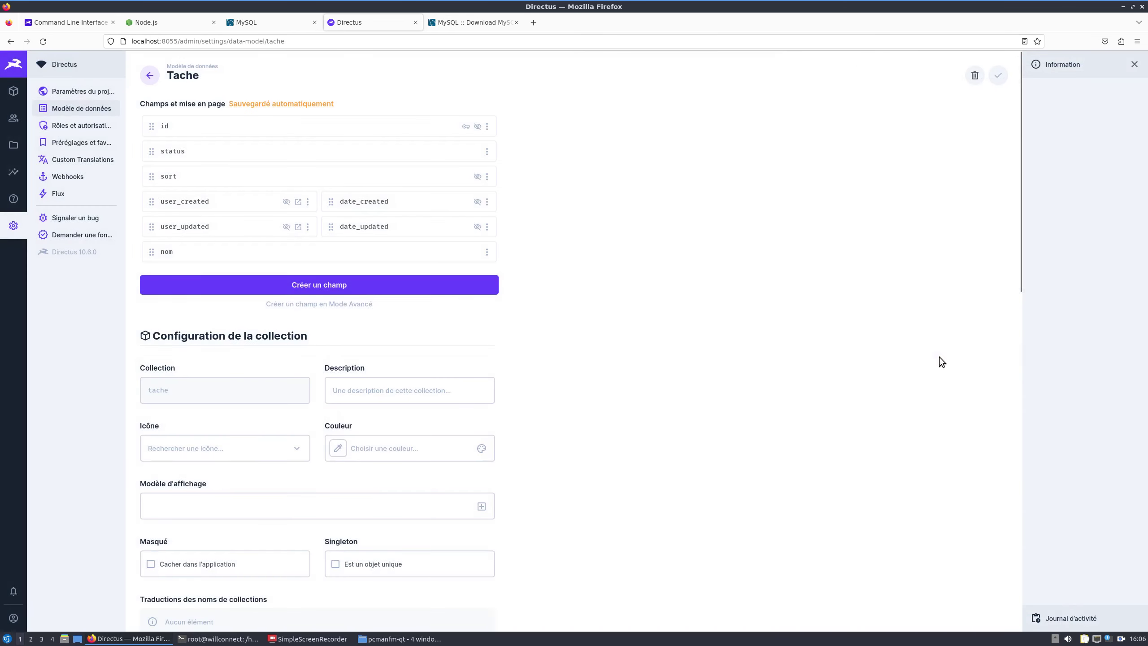
pyautogui.click(320, 286)
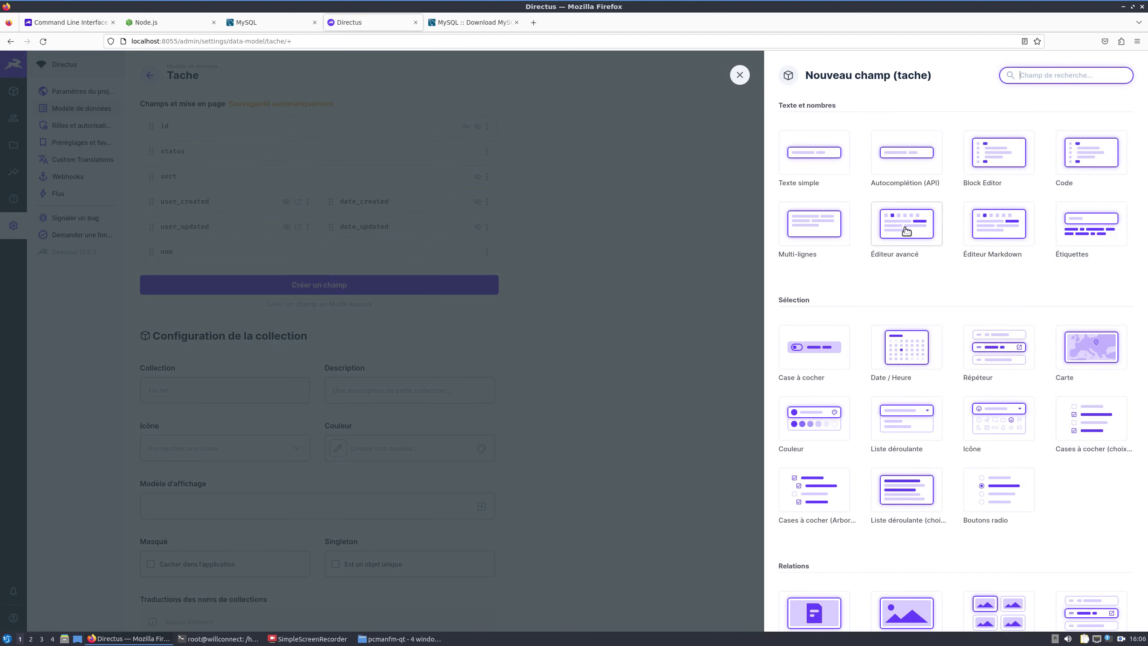
# Step: Add an Éditeur avancé (rich text) field with the key 'description'
pyautogui.click(906, 230)
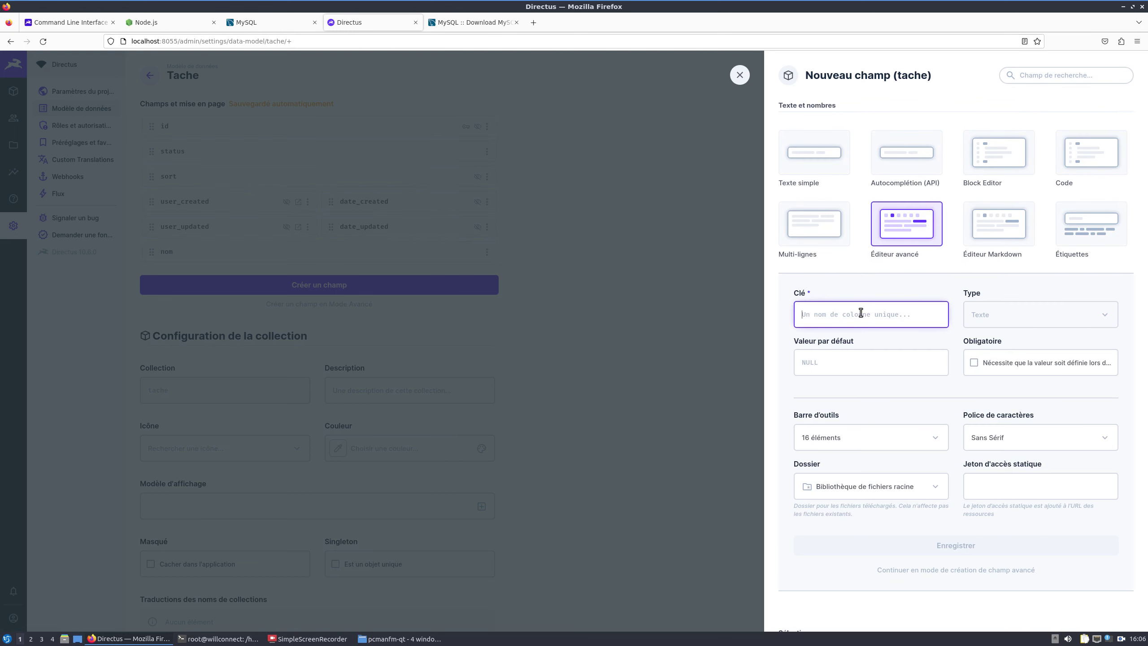
pyautogui.write('description')
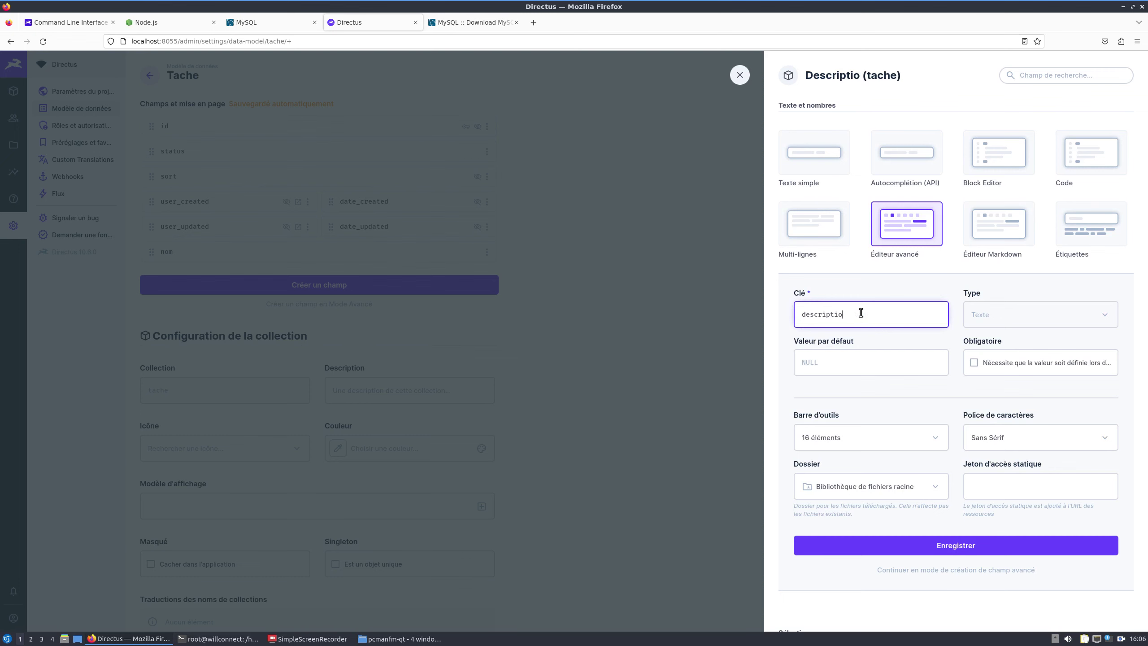
pyautogui.click(951, 549)
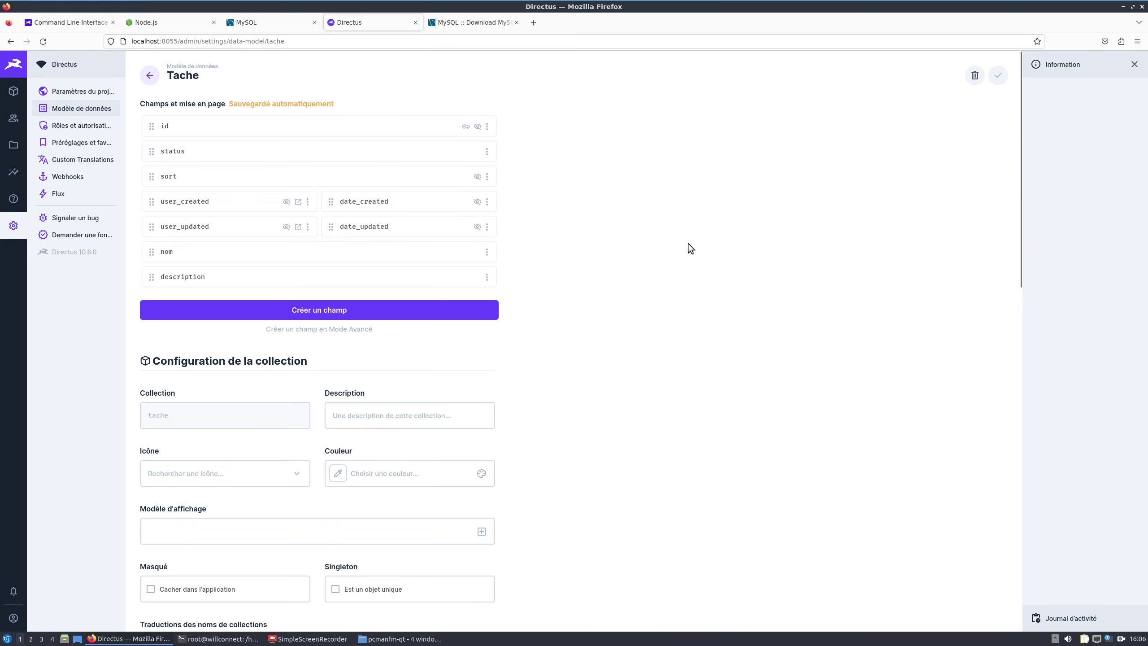
# Step: Start a Liste déroulante field on tache with the key 'progre'
pyautogui.click(318, 313)
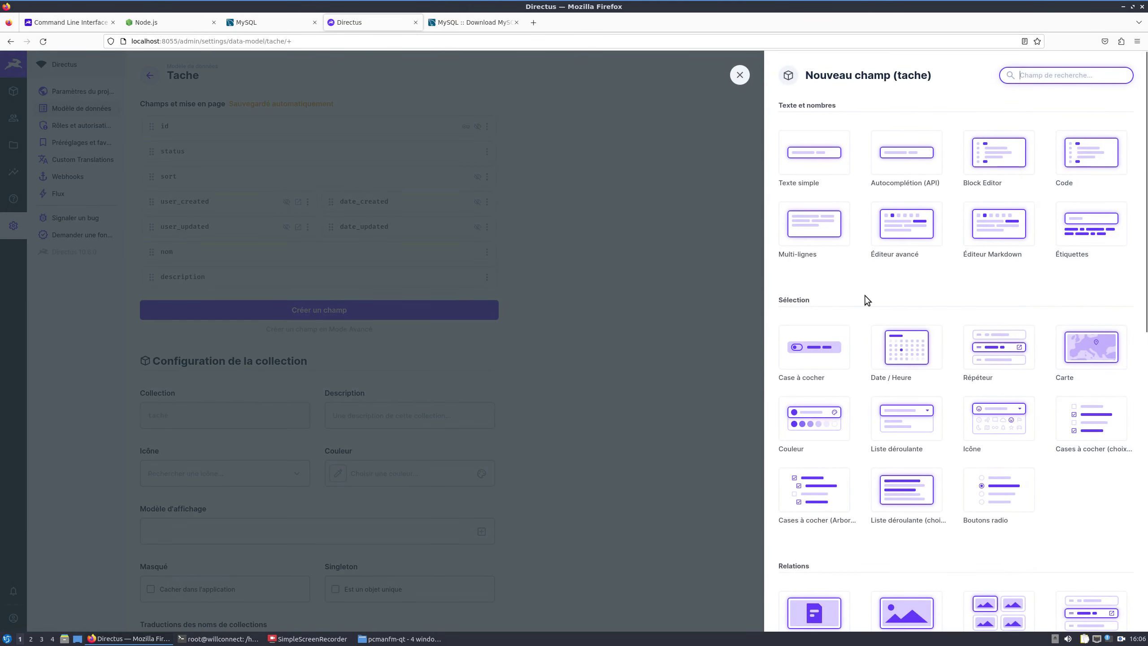
pyautogui.scroll(-3, 908, 295)
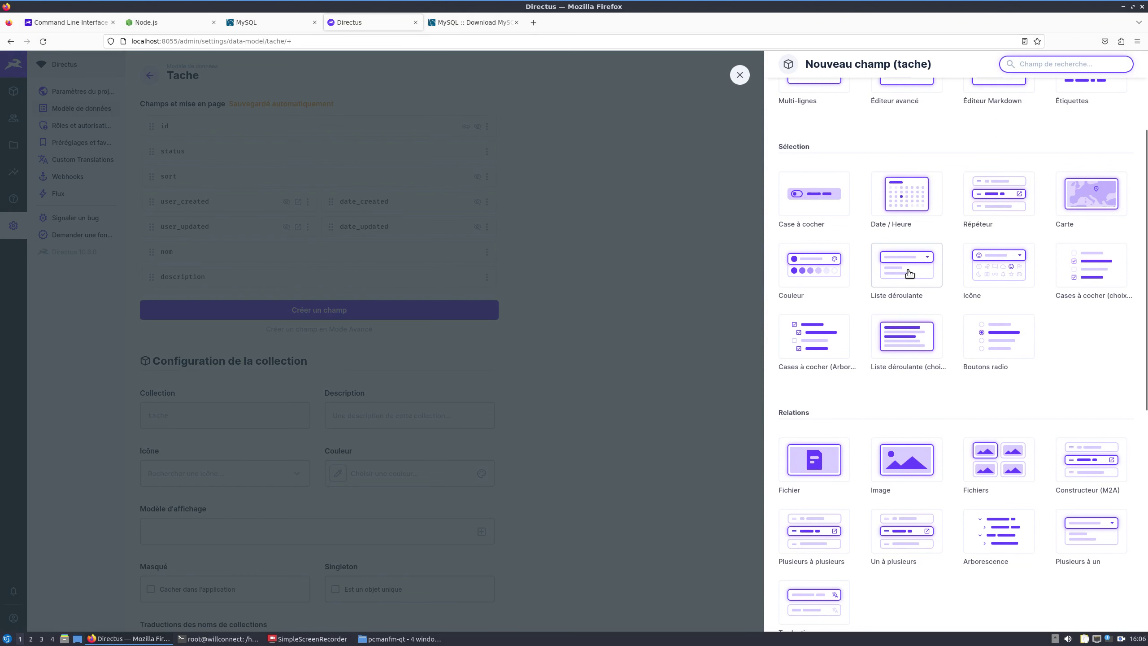
pyautogui.click(908, 273)
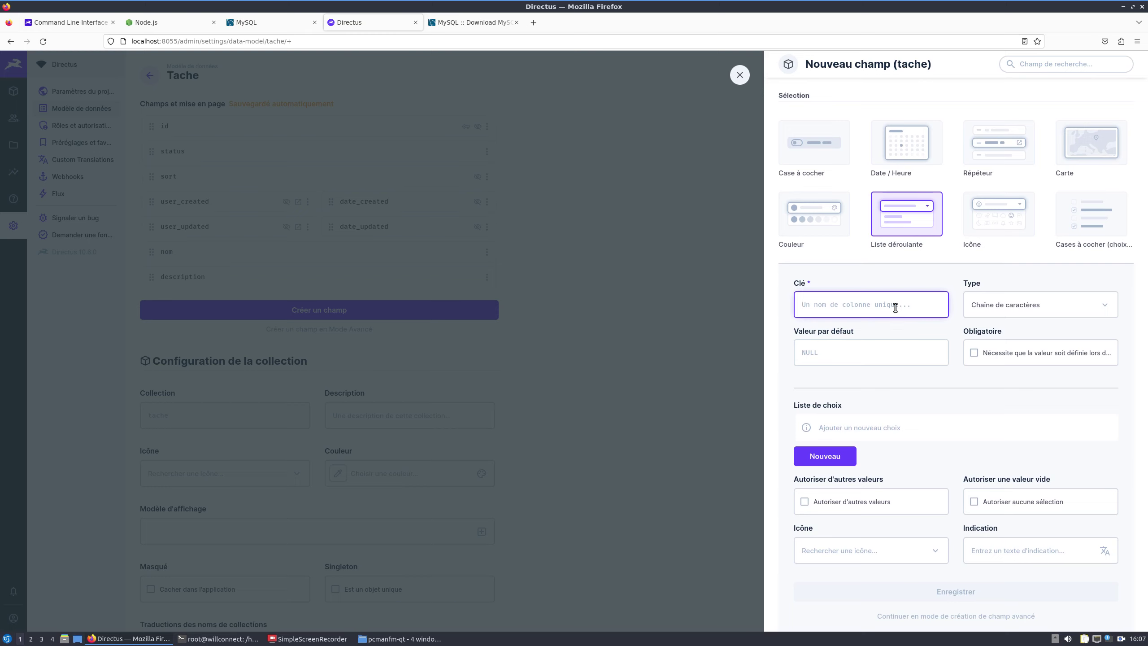
pyautogui.write('progee')
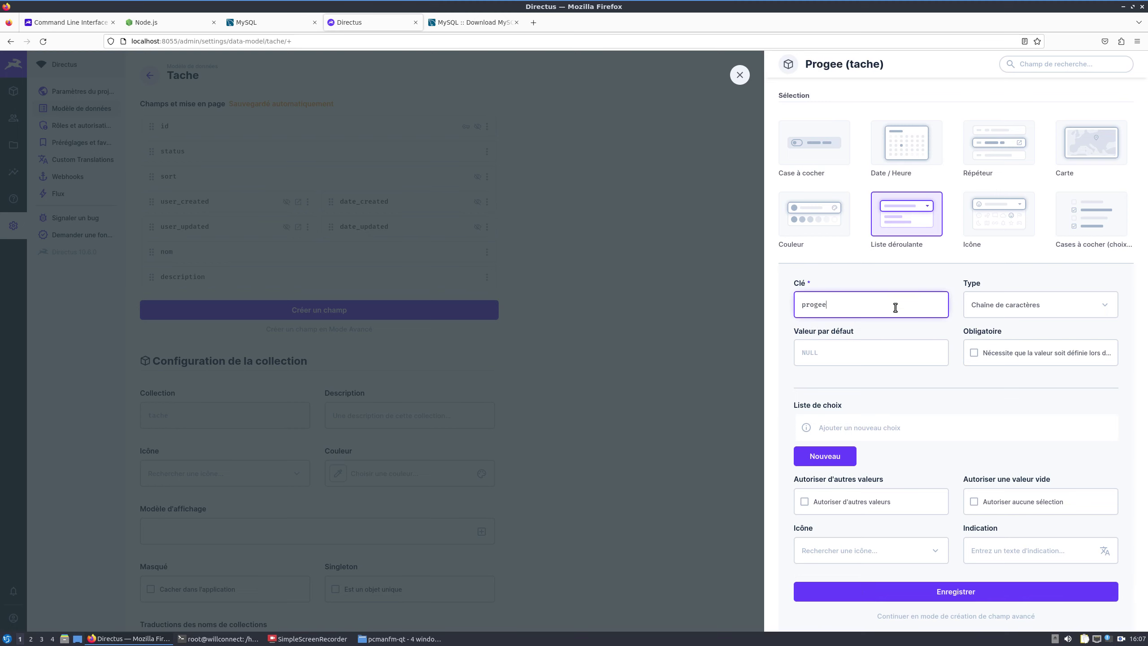
pyautogui.press('BackSpace')
pyautogui.press('BackSpace')
pyautogui.write('re')
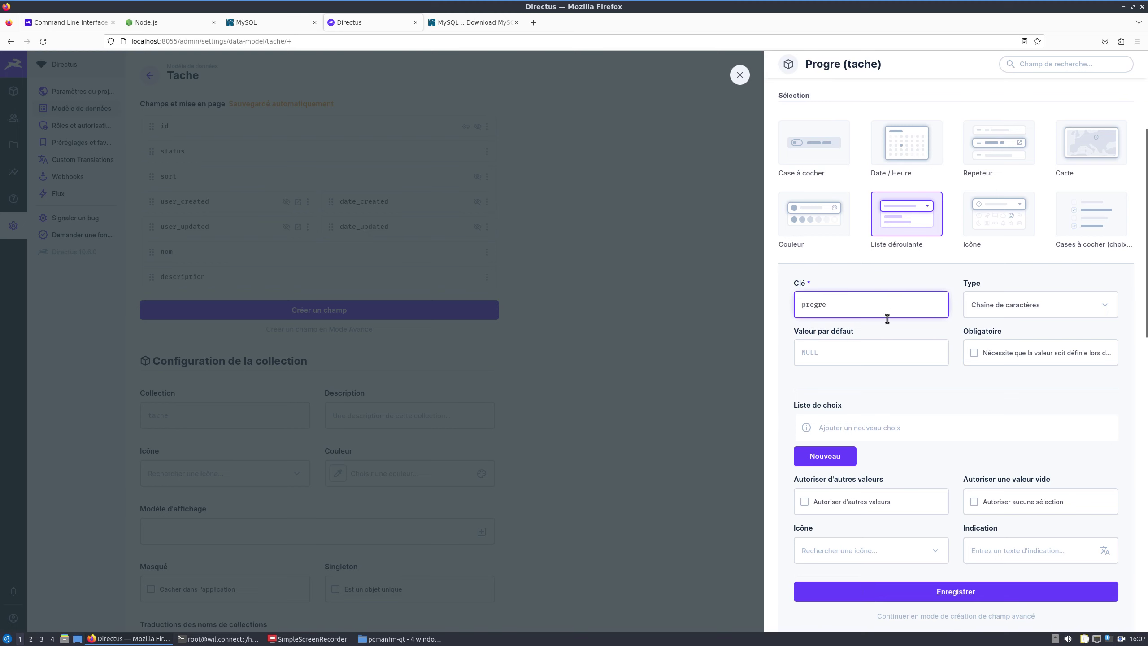
pyautogui.scroll(-1, 854, 362)
# Step: Add the dropdown choices 'debut' and 'en cours'
pyautogui.click(838, 406)
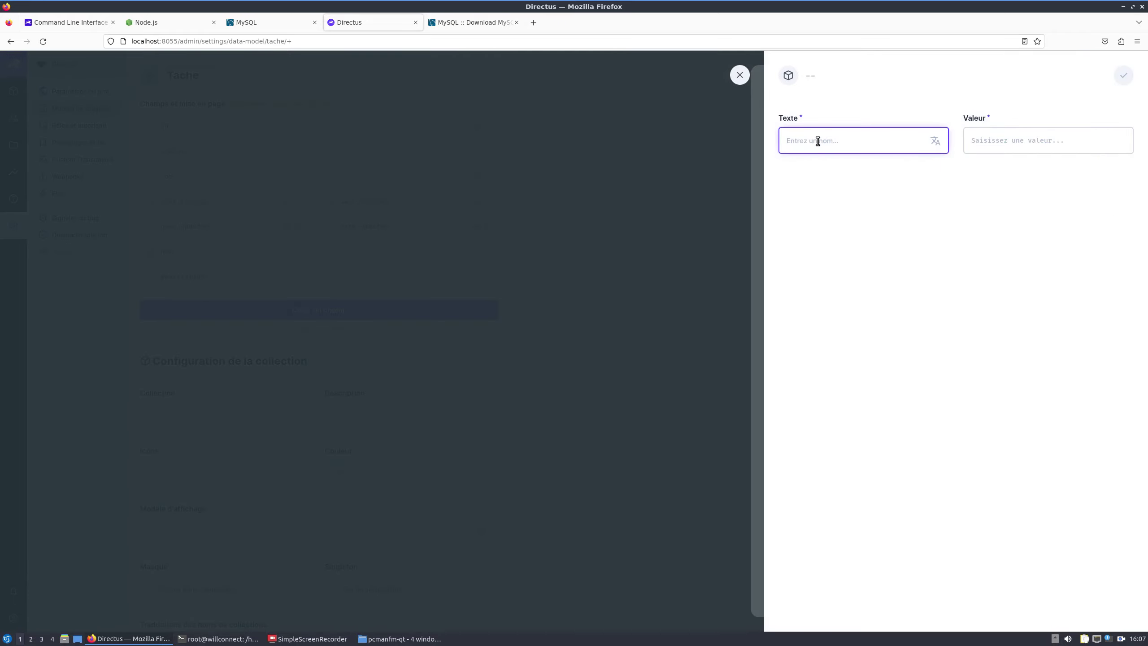
pyautogui.write('debut')
pyautogui.click(1051, 148)
pyautogui.write('de')
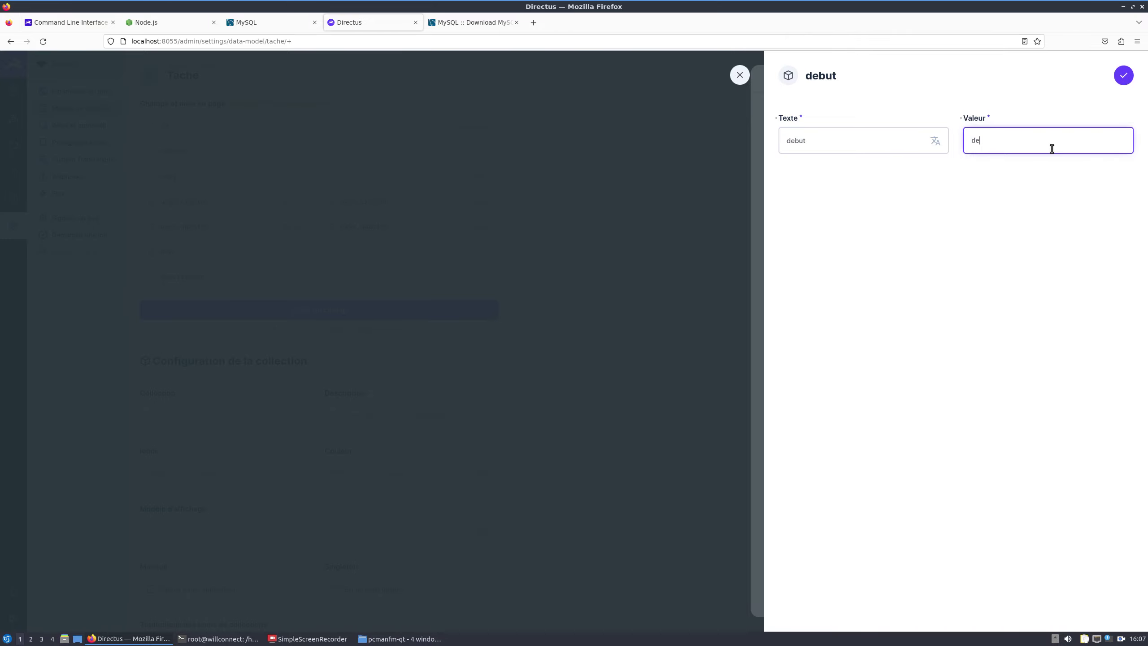
pyautogui.click(1124, 75)
pyautogui.click(816, 403)
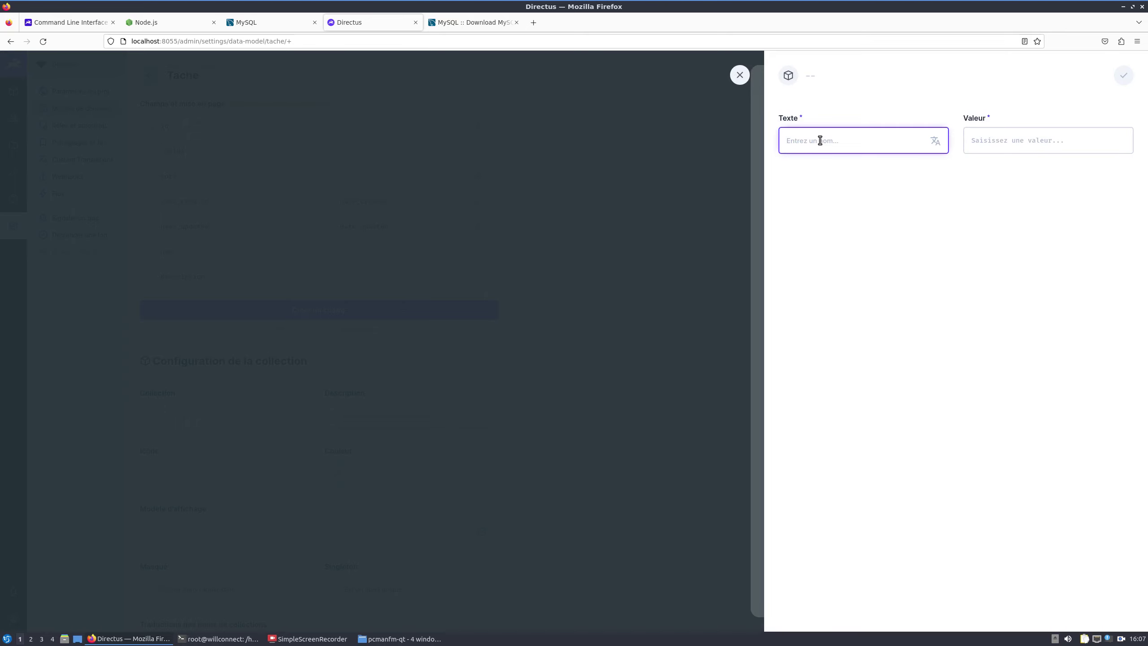
pyautogui.write('en cours')
pyautogui.click(995, 138)
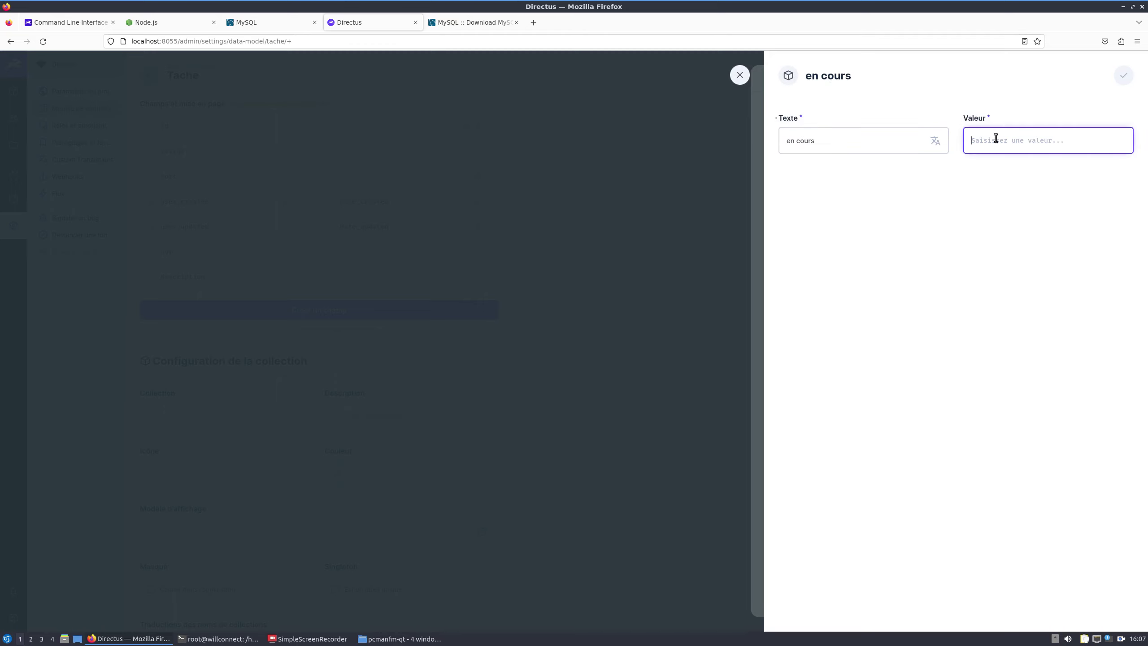
pyautogui.write('en cours')
pyautogui.click(1121, 77)
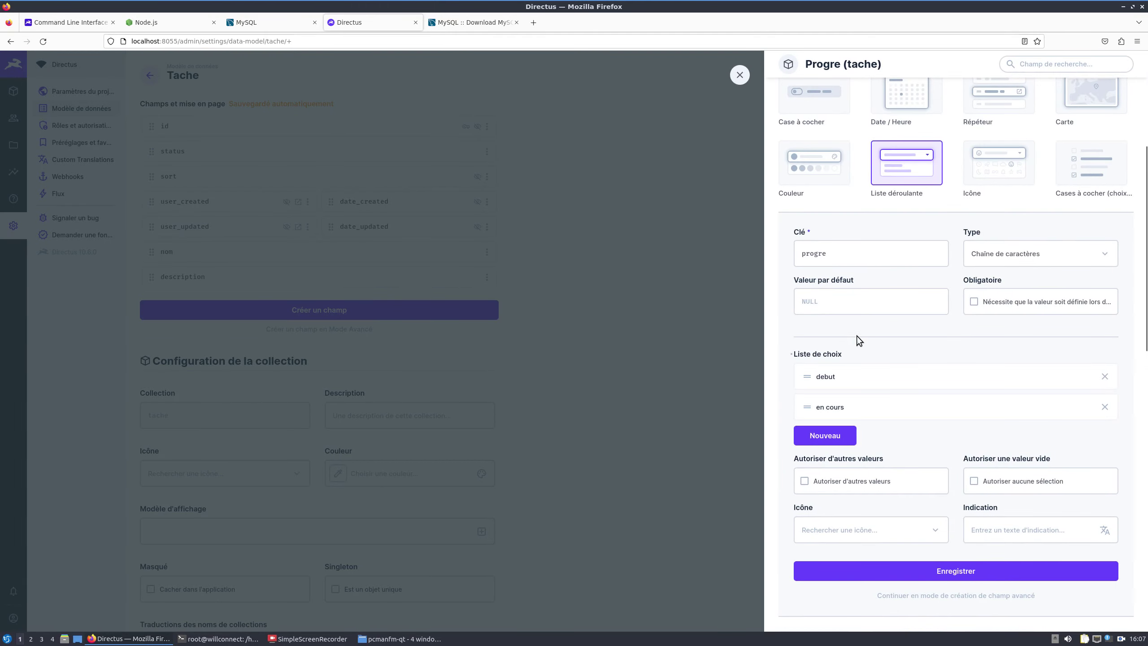
# Step: Add the 'fini' choice and save the progre field
pyautogui.click(822, 433)
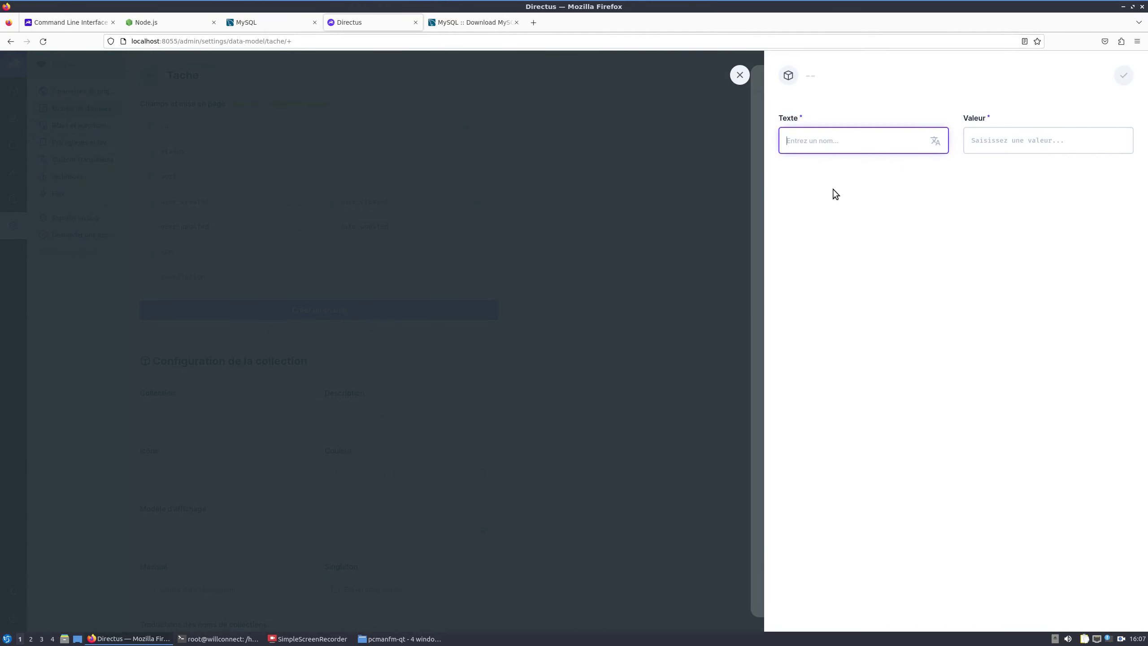
pyautogui.write('fini')
pyautogui.press('Tab')
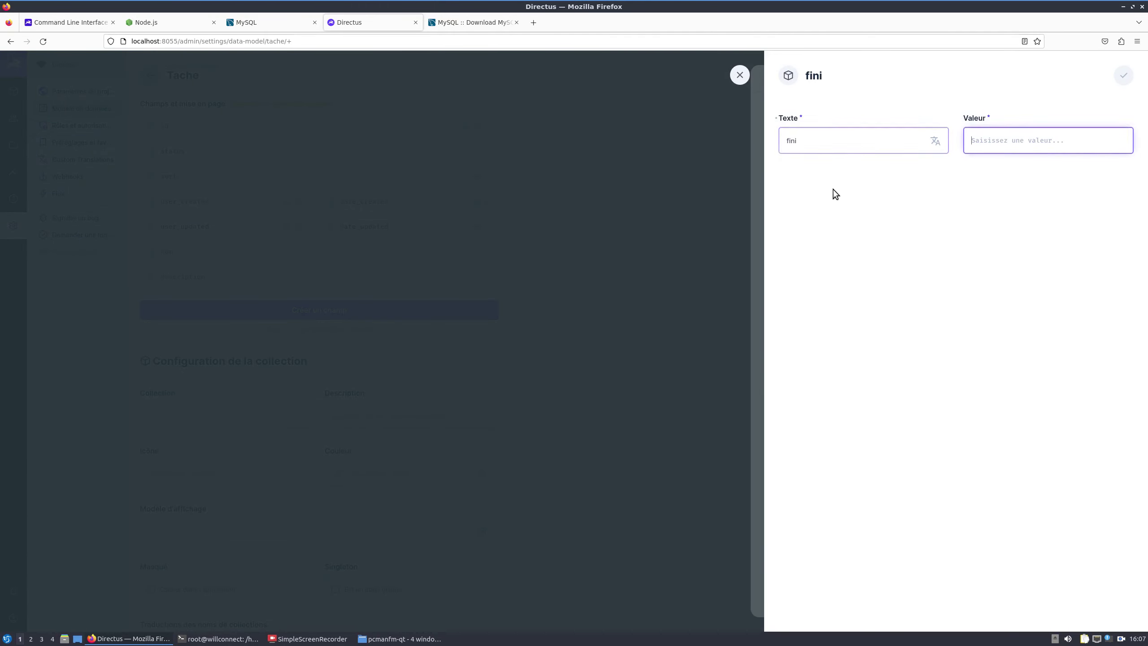
pyautogui.write('fini')
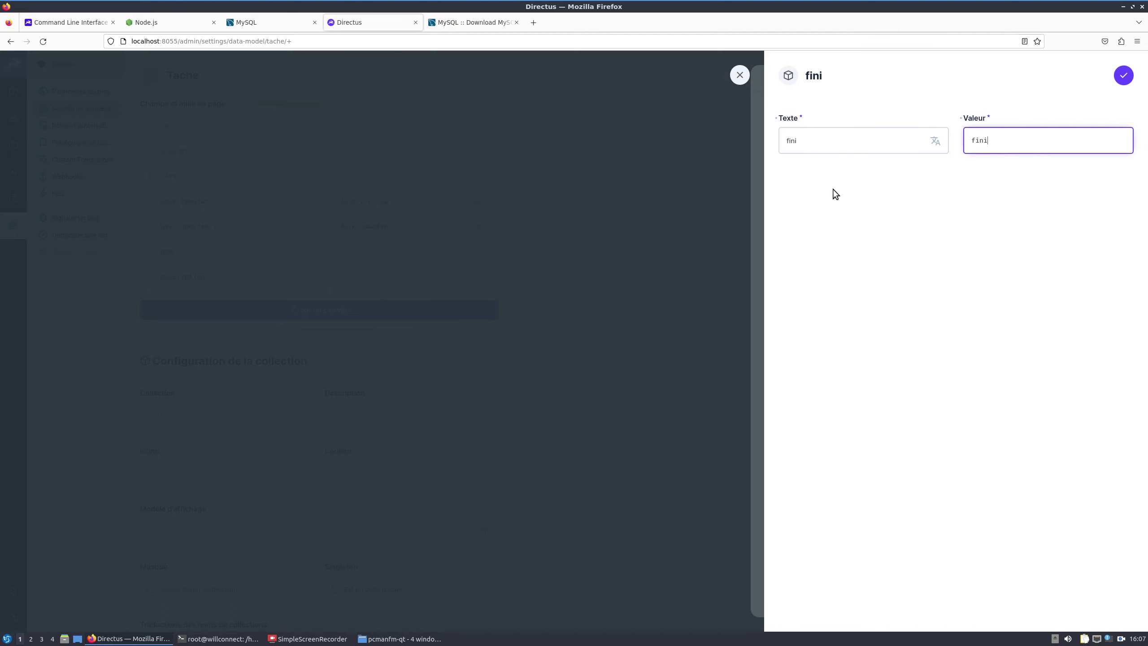
pyautogui.click(1119, 84)
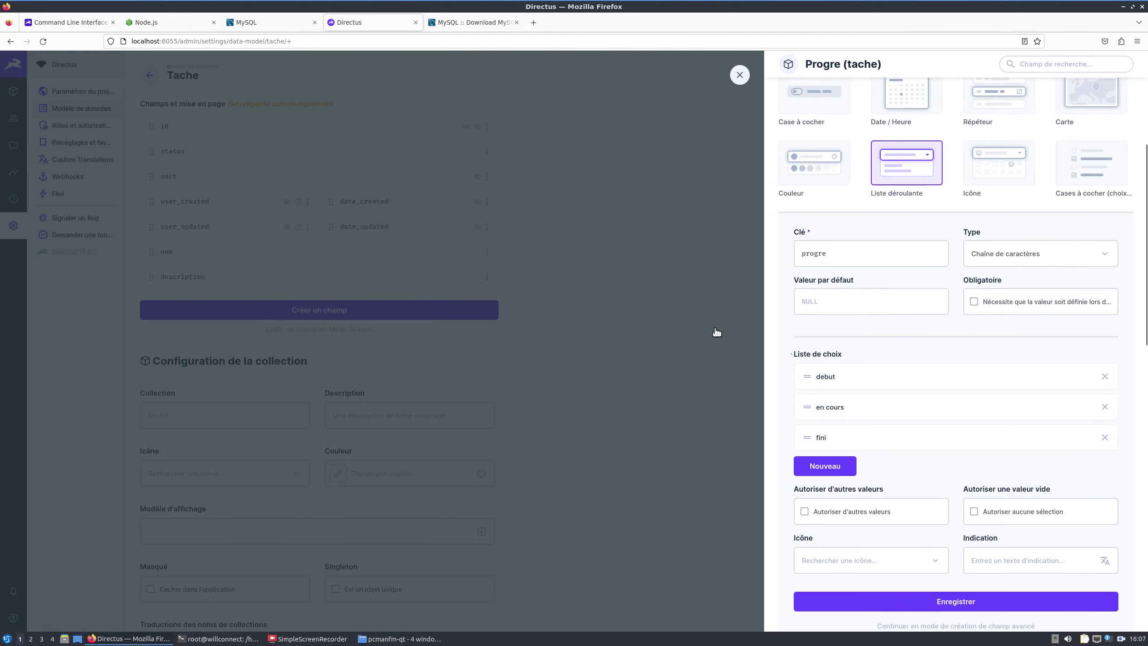
pyautogui.scroll(-5, 813, 397)
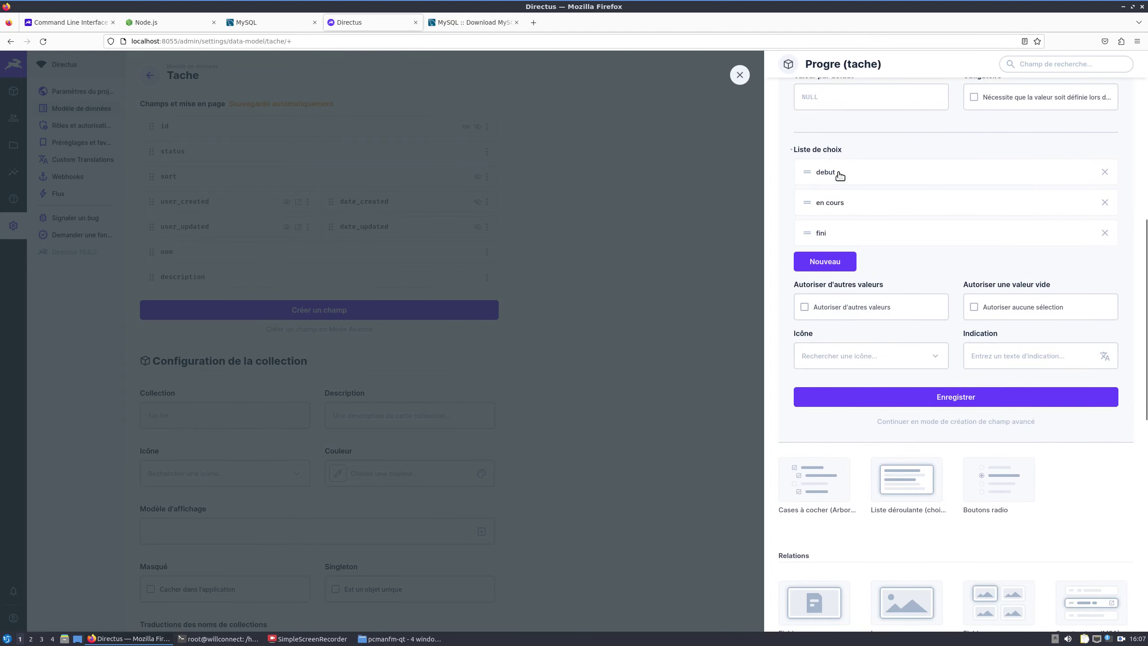
pyautogui.click(954, 400)
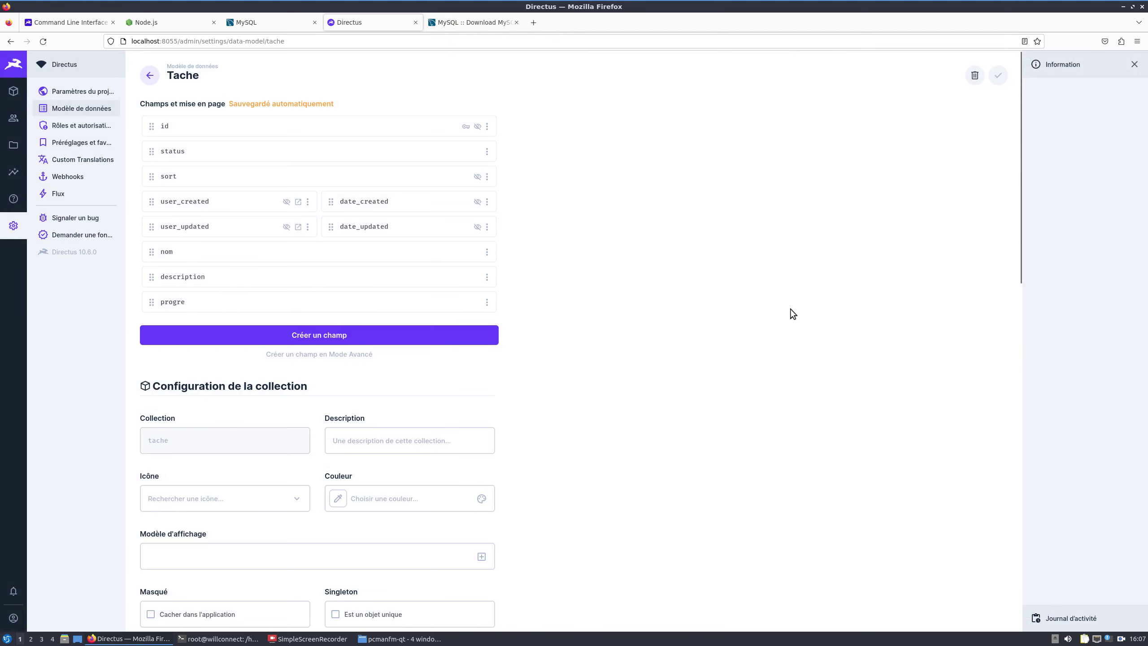
# Step: Create a new Tache item with status Publié, named 'Finir mon cours'
pyautogui.click(19, 93)
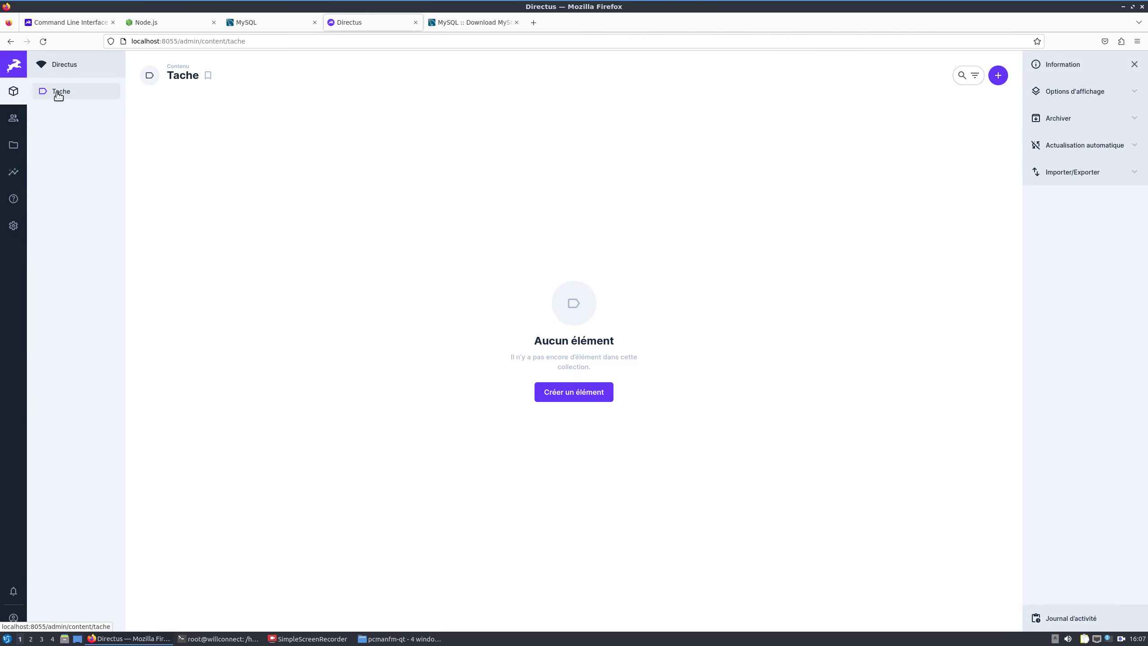
pyautogui.click(570, 394)
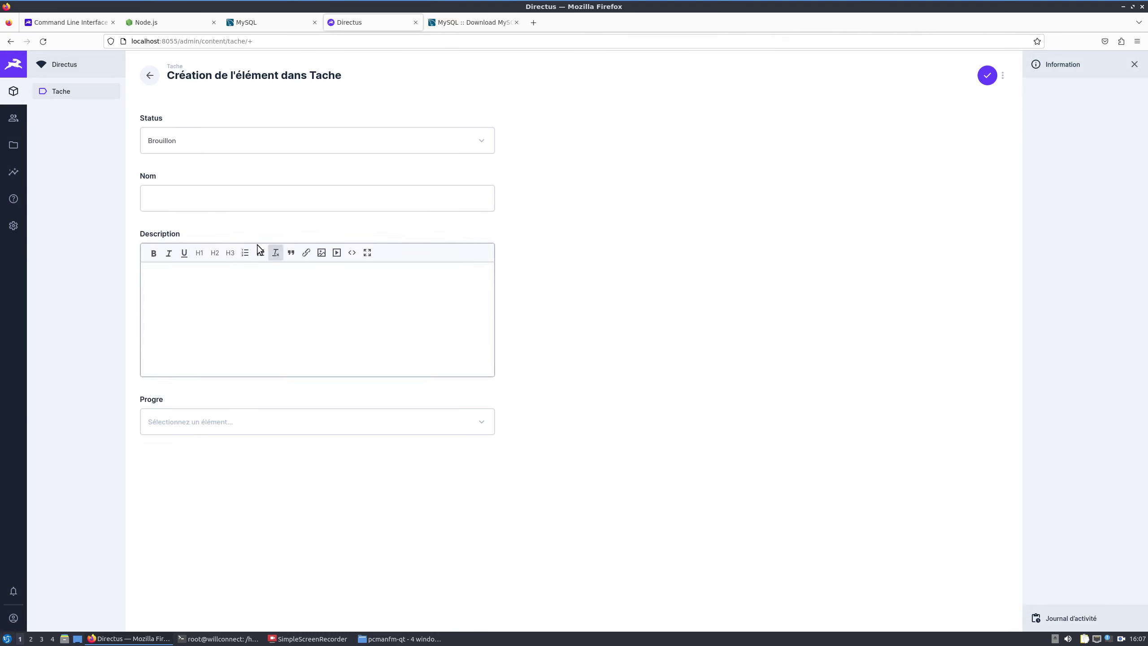
pyautogui.click(201, 147)
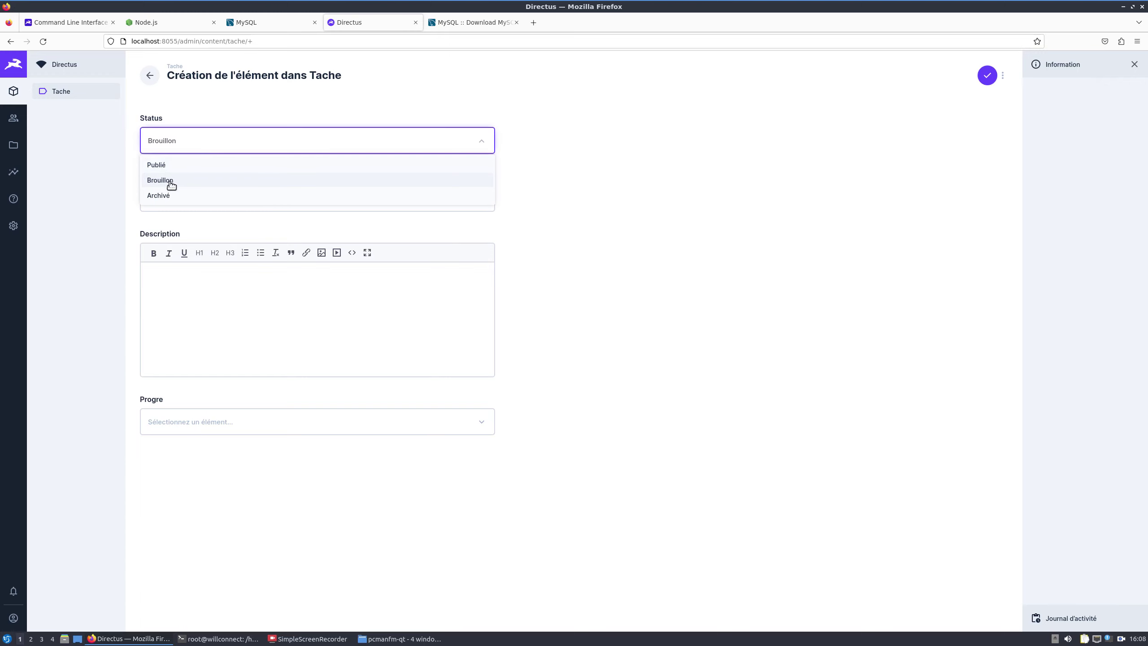
pyautogui.click(170, 144)
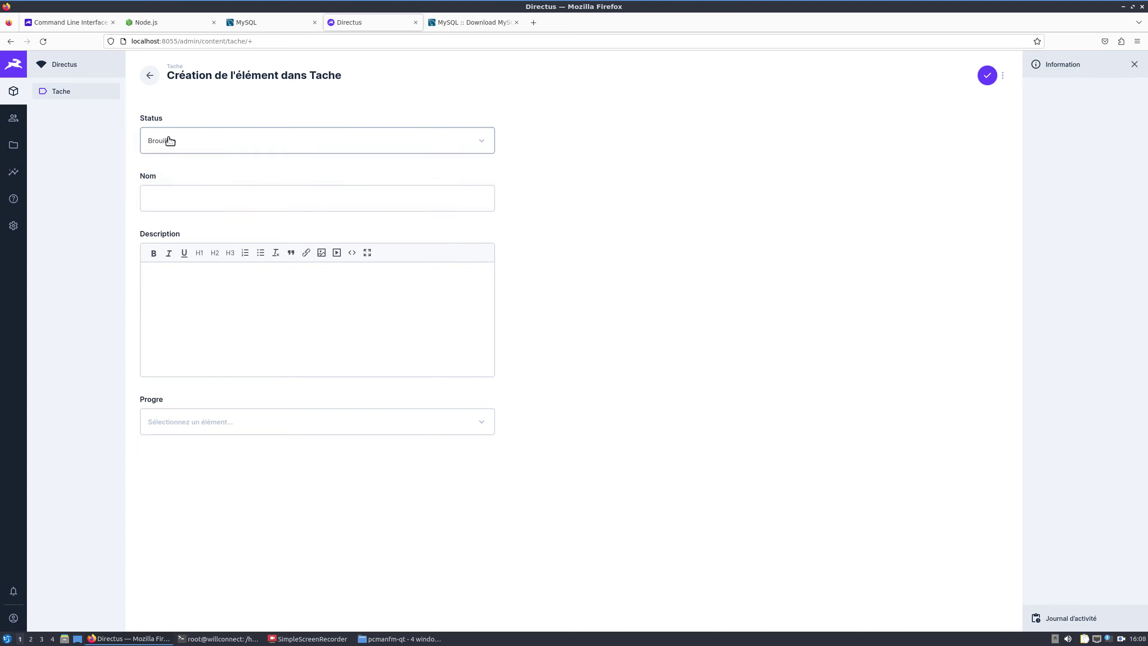
pyautogui.click(170, 142)
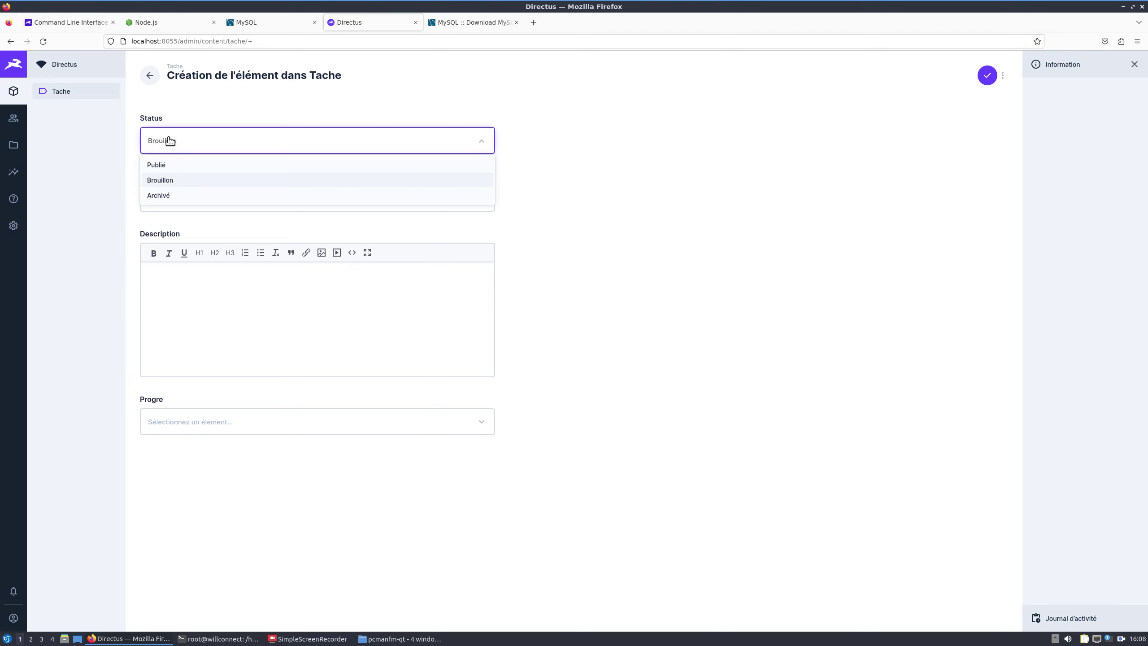
pyautogui.click(161, 165)
pyautogui.click(181, 199)
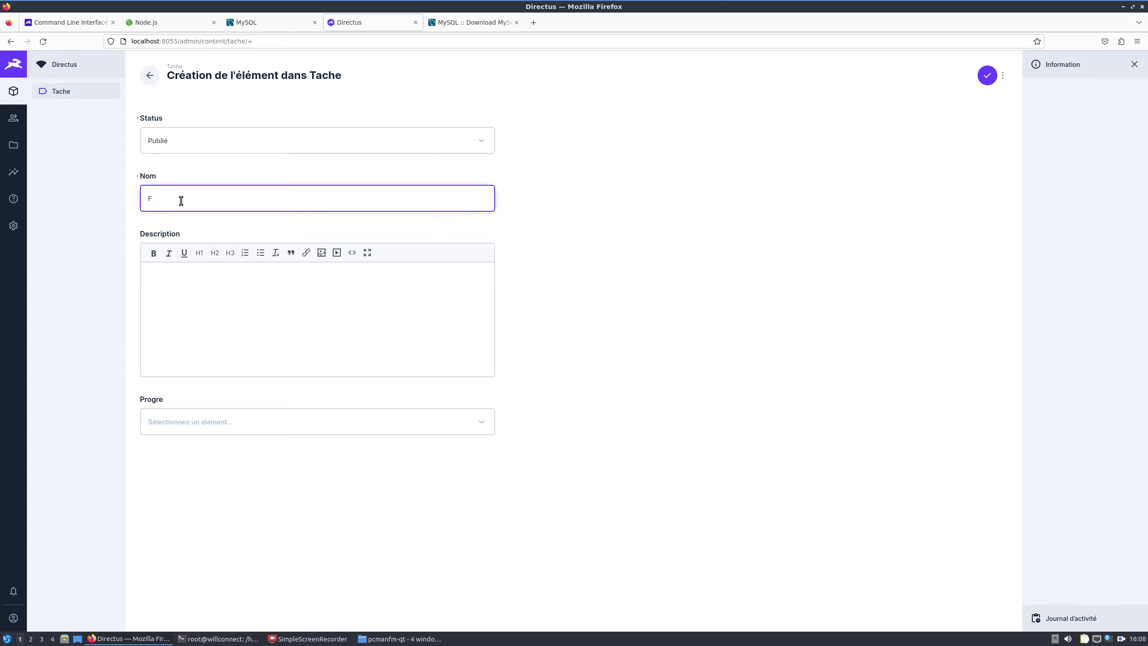
pyautogui.write('Finir mon tours')
# Step: Give the task description 'Bla bla bla' and progress debut, then save it
pyautogui.click(193, 301)
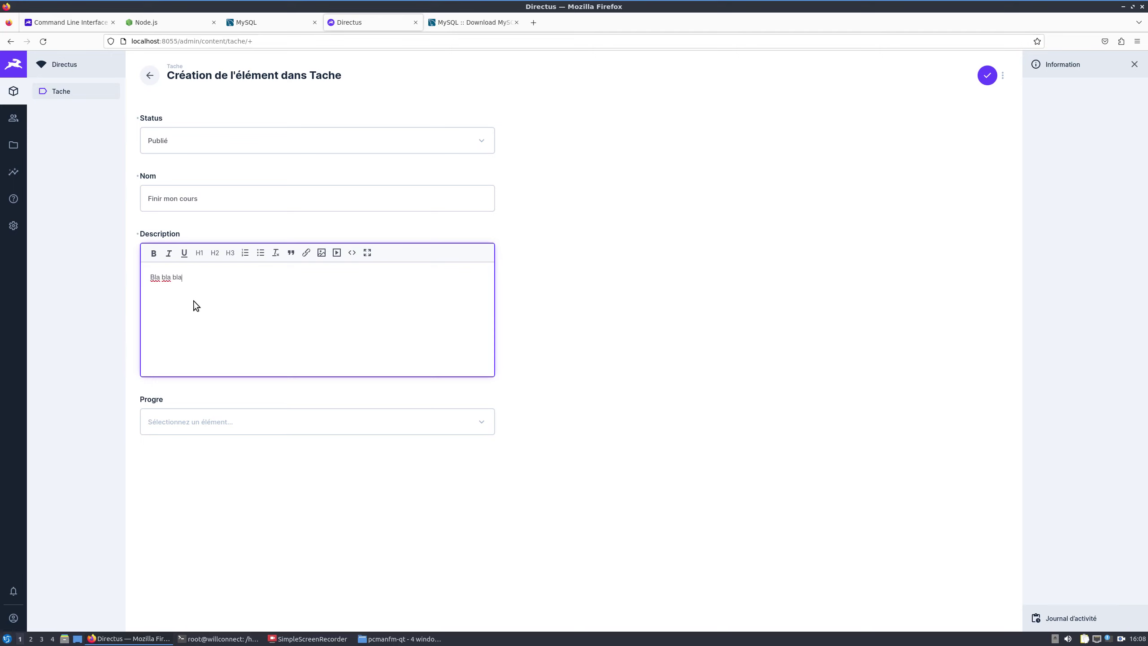
pyautogui.click(254, 413)
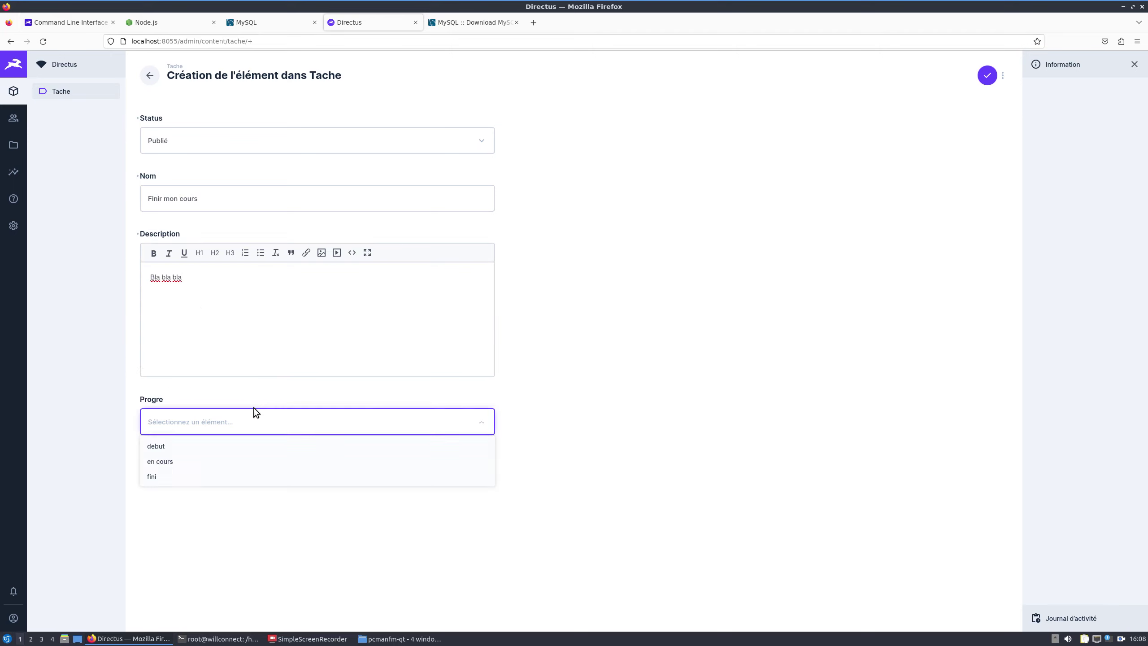
pyautogui.click(220, 448)
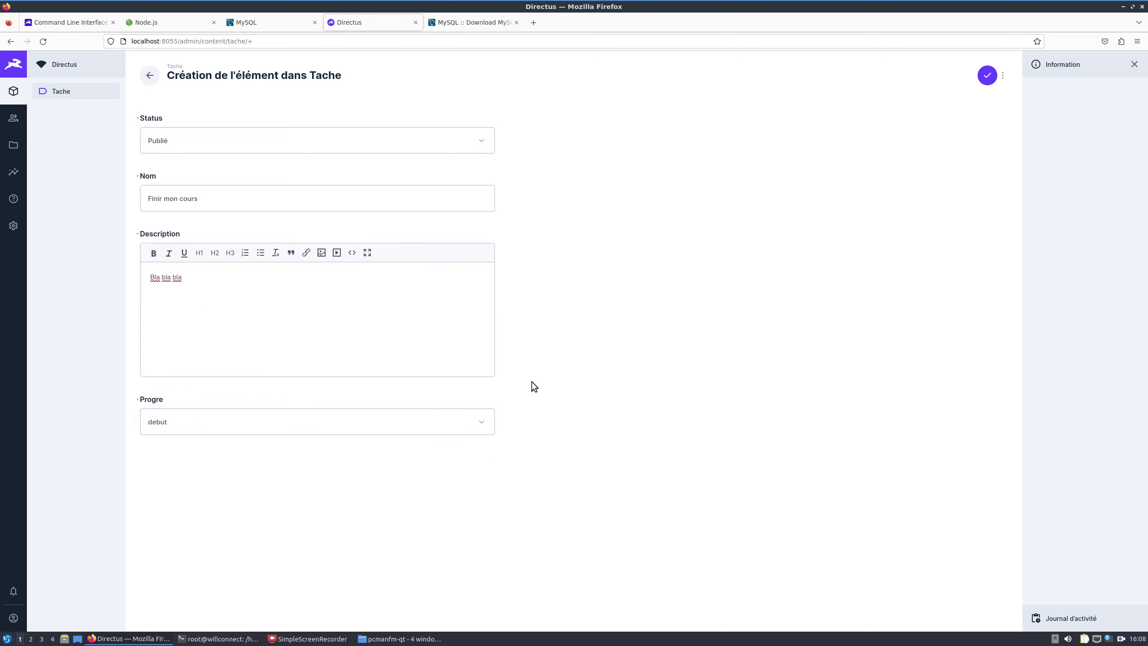
pyautogui.click(990, 75)
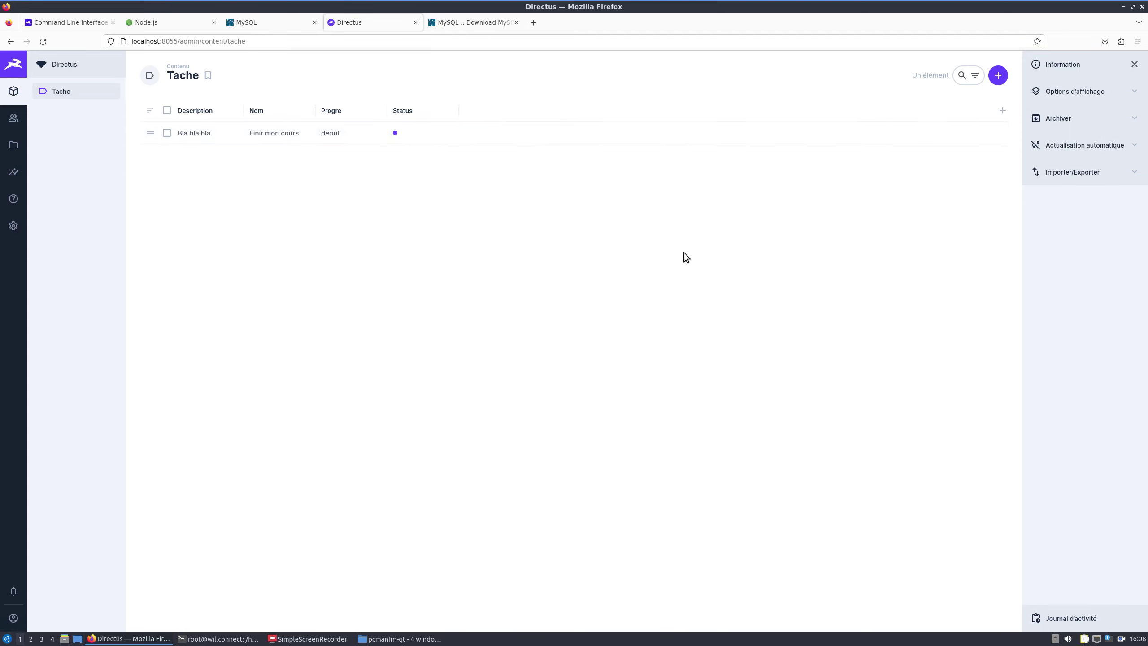
# Step: Move the Nom and Progre columns before Description and sort tasks by Status
pyautogui.moveTo(282, 113); pyautogui.dragTo(213, 118)
pyautogui.click(213, 117)
pyautogui.click(337, 149)
pyautogui.moveTo(335, 110); pyautogui.dragTo(277, 113)
pyautogui.click(278, 112)
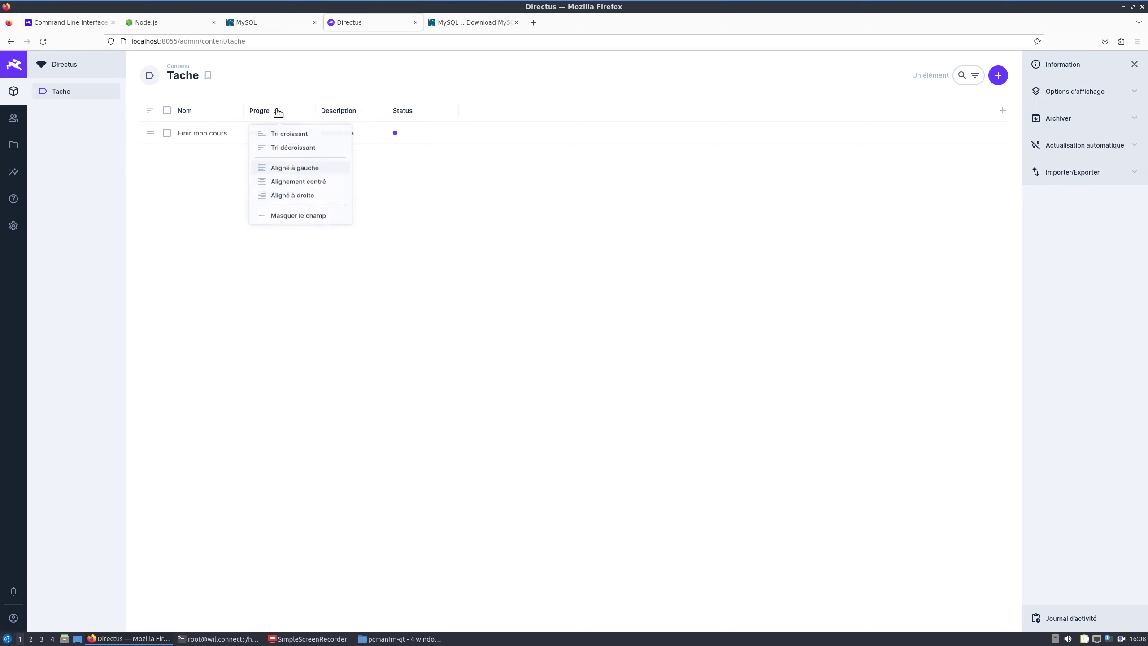
pyautogui.click(522, 223)
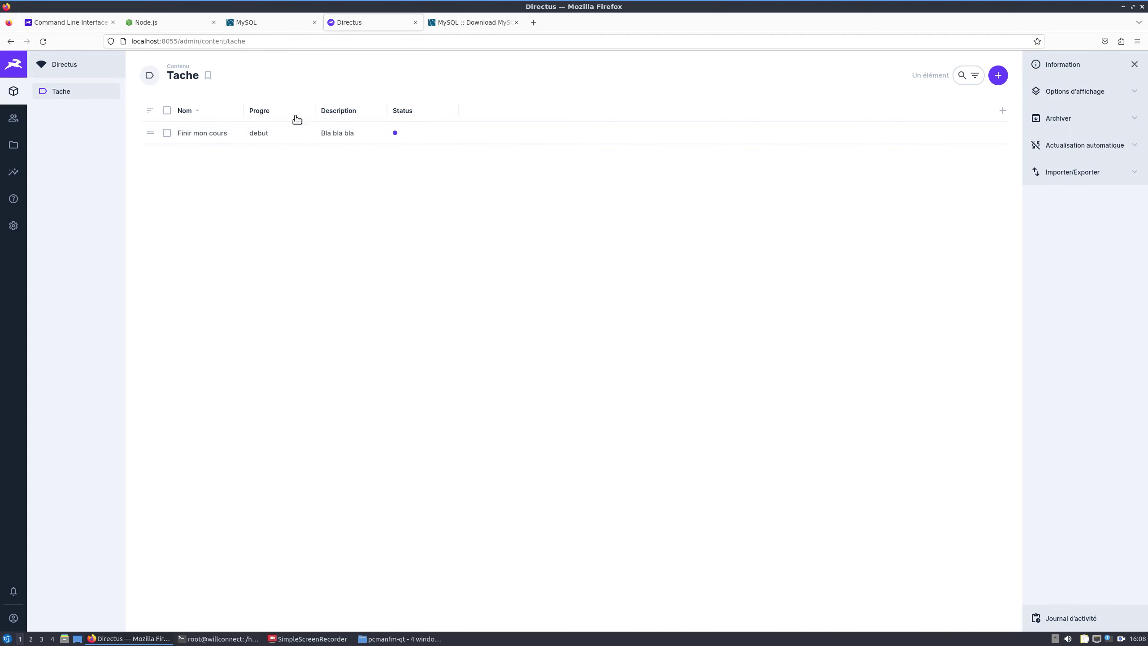
pyautogui.click(425, 118)
# Step: Add a User Created column to the Tache table
pyautogui.click(1000, 112)
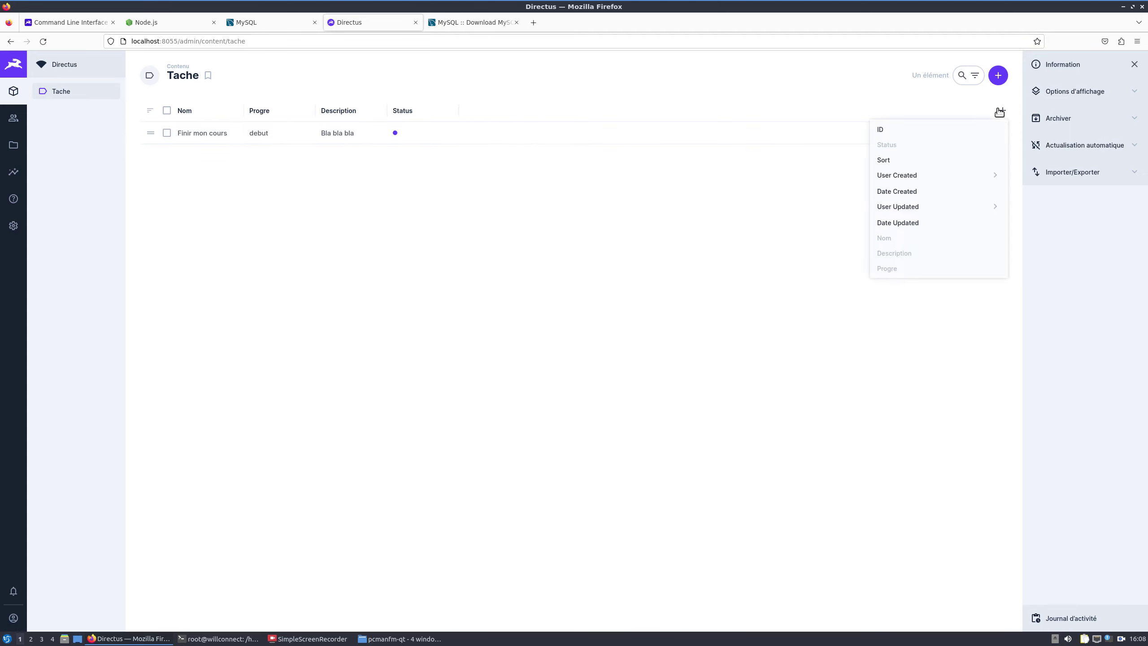
pyautogui.click(906, 176)
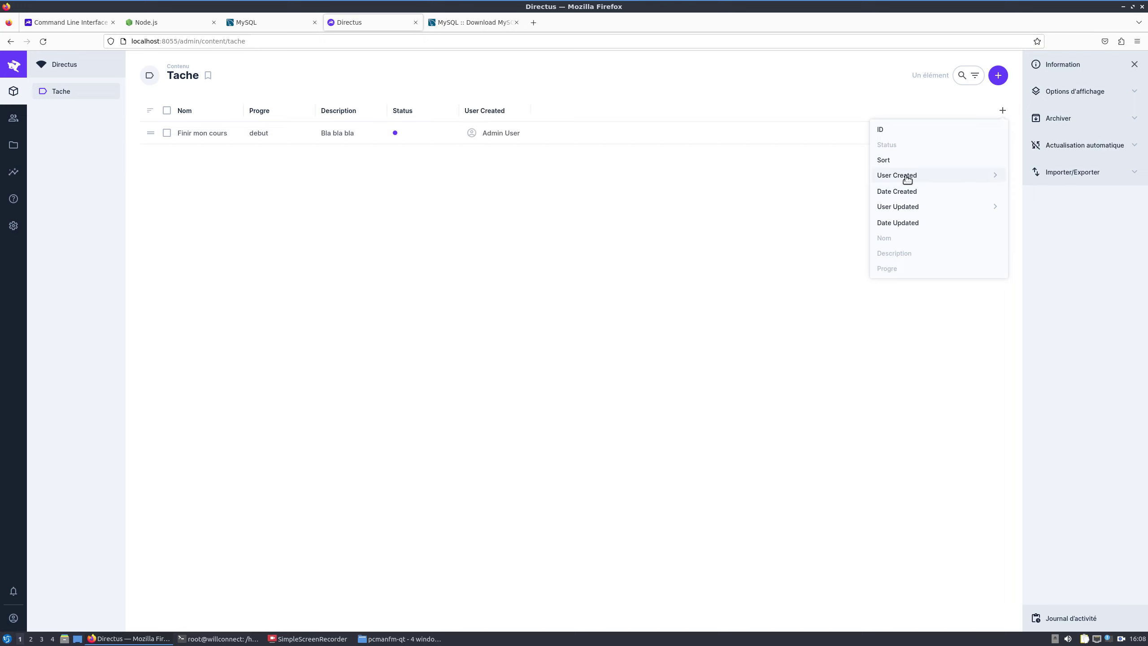
pyautogui.click(544, 170)
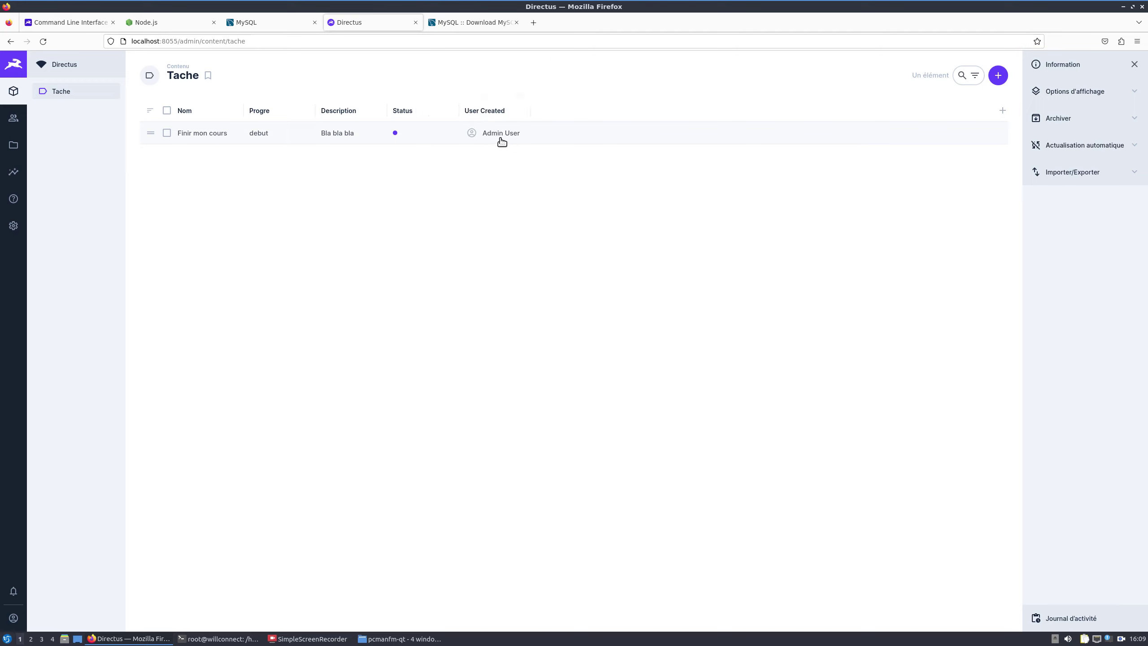
pyautogui.moveTo(502, 143)
pyautogui.click(1003, 112)
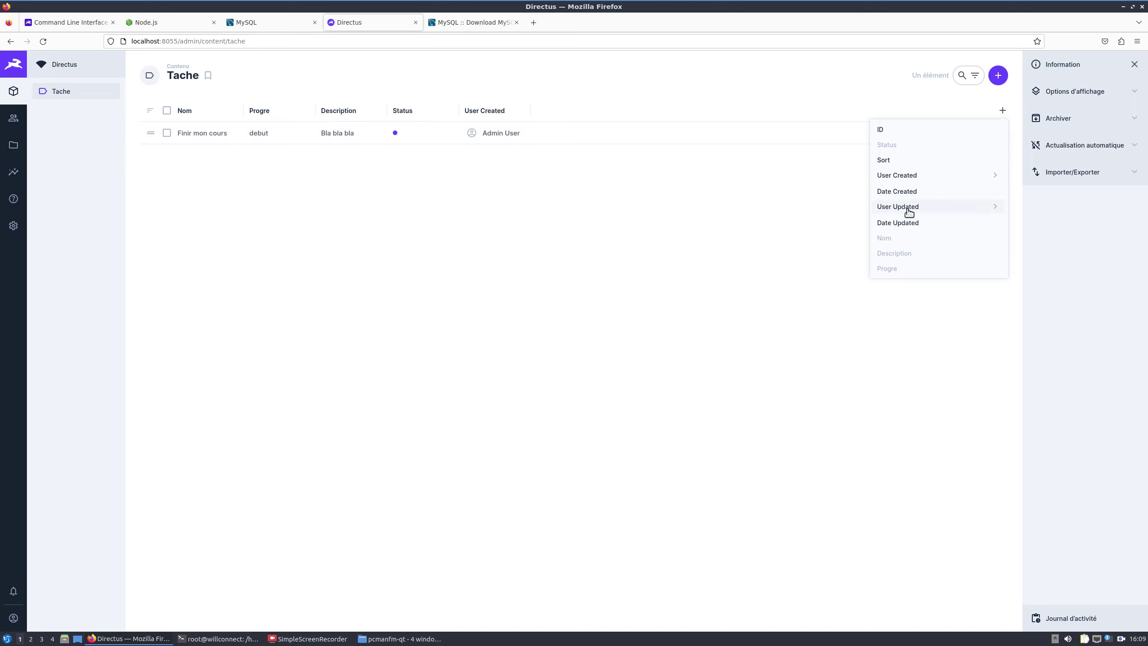
pyautogui.click(642, 205)
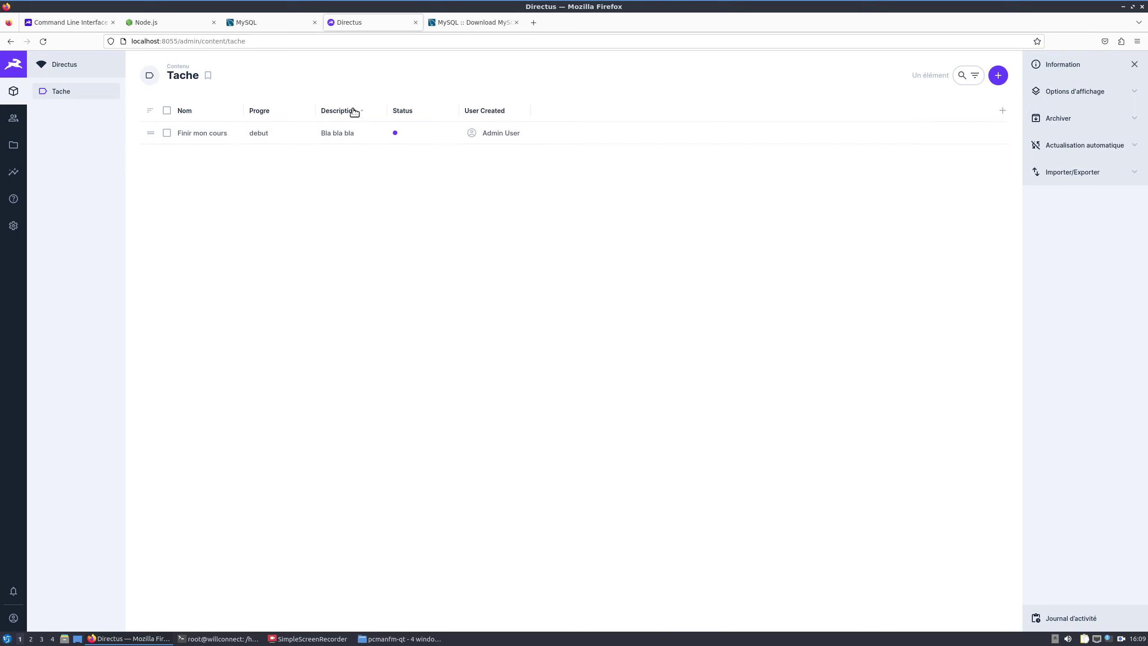
# Step: Hide the Description column and open the 'Finir mon cours' task for editing
pyautogui.click(307, 114)
pyautogui.click(366, 111)
pyautogui.click(371, 112)
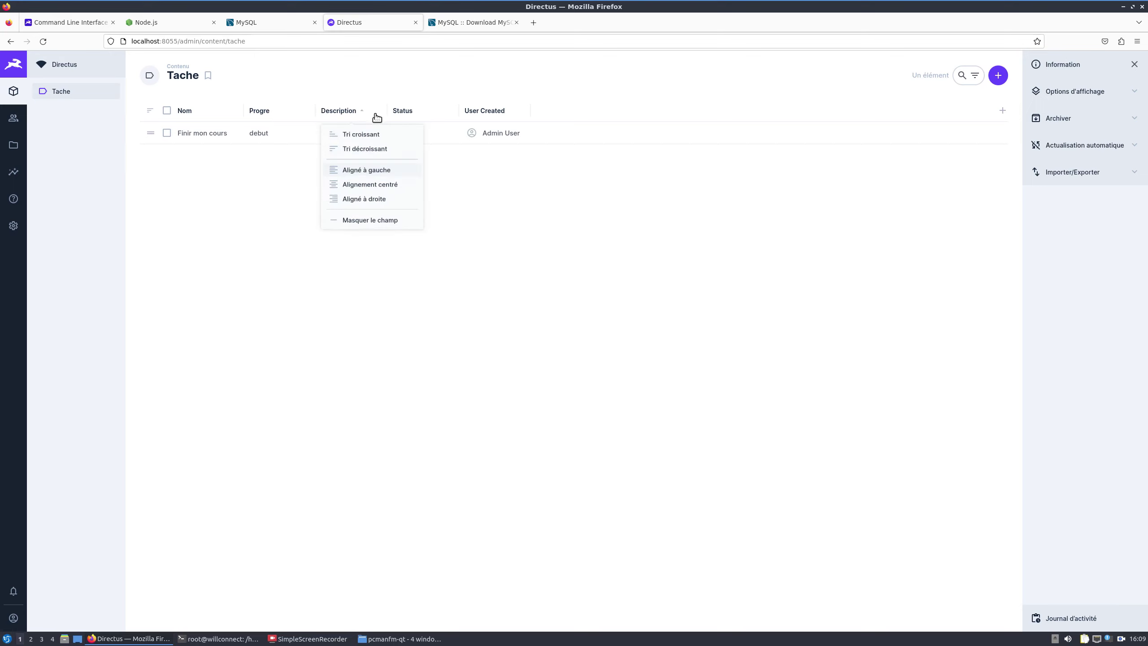
pyautogui.click(374, 224)
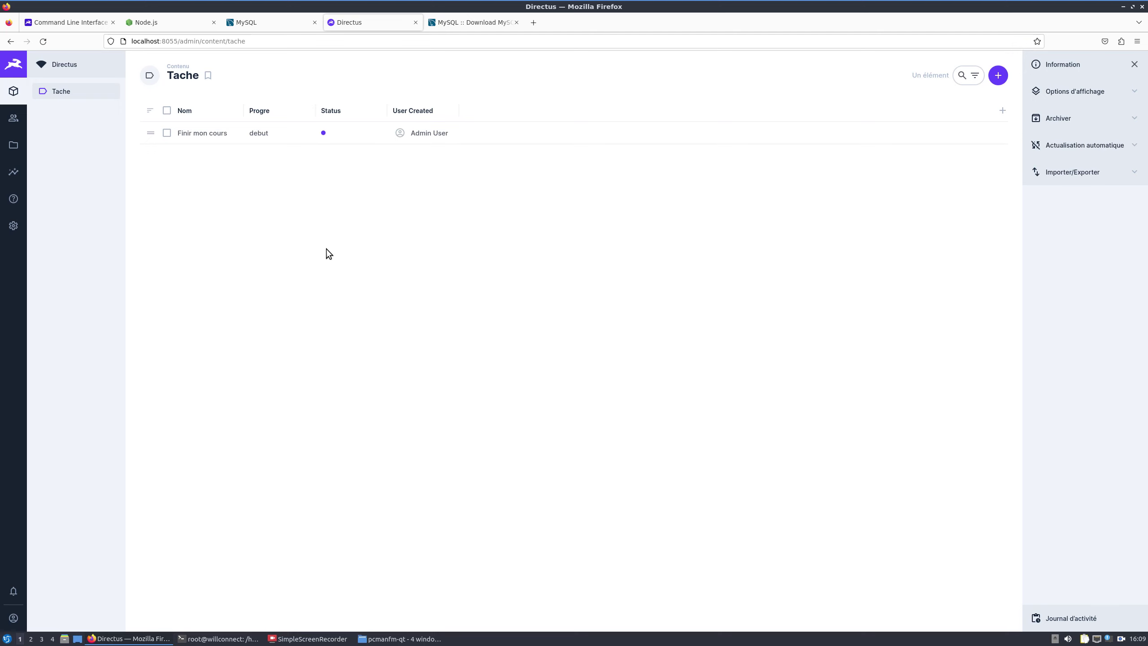
pyautogui.click(207, 134)
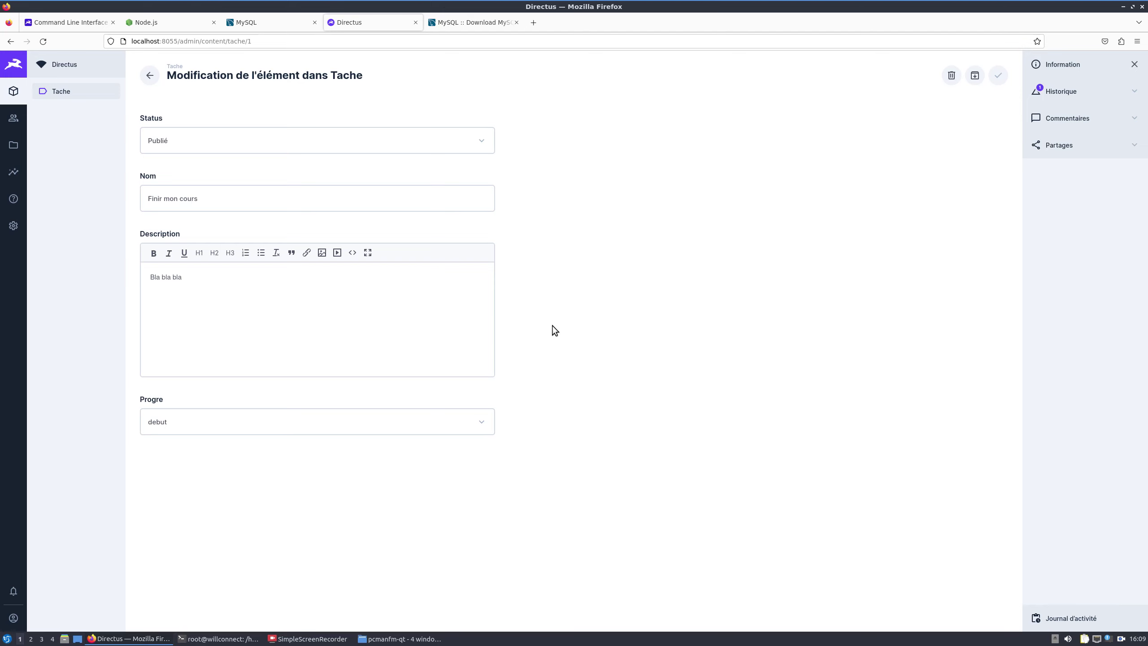
# Step: Go to the user directory and start adding a new user
pyautogui.click(13, 117)
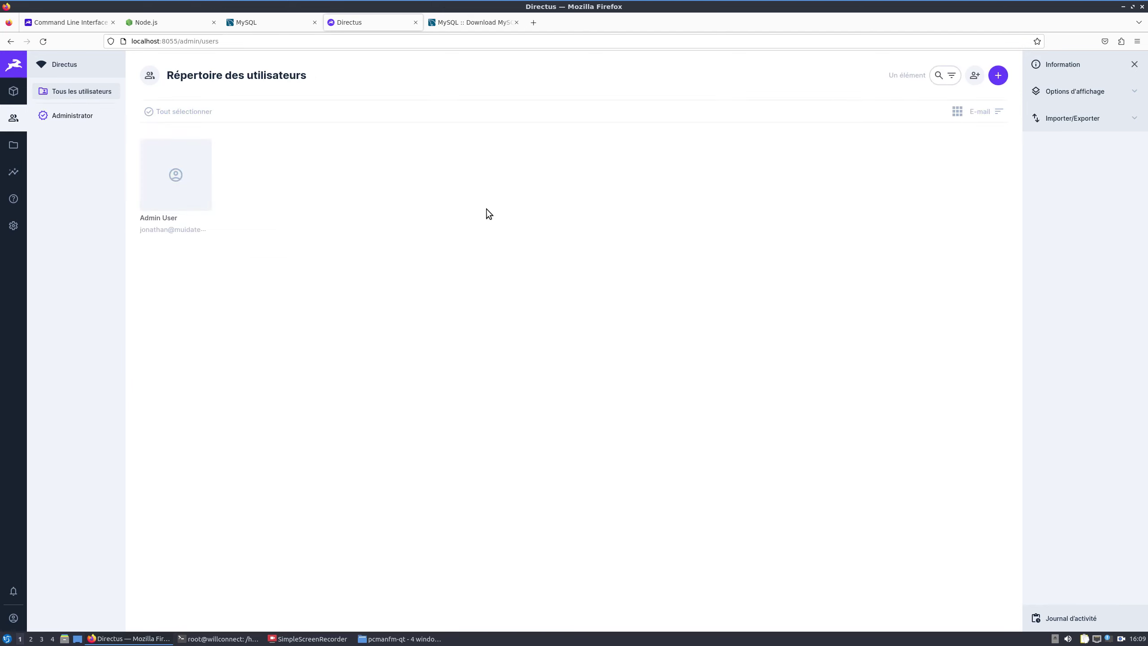
pyautogui.click(997, 75)
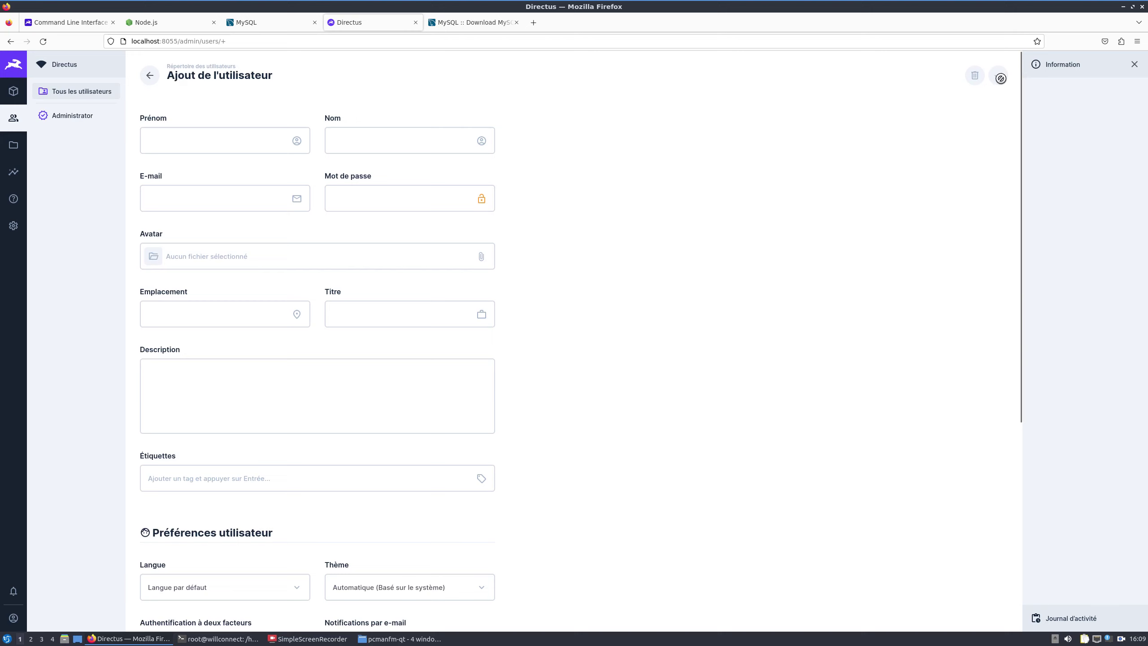
# Step: Enter the new user's first name and last name
pyautogui.click(253, 140)
pyautogui.write('rol')
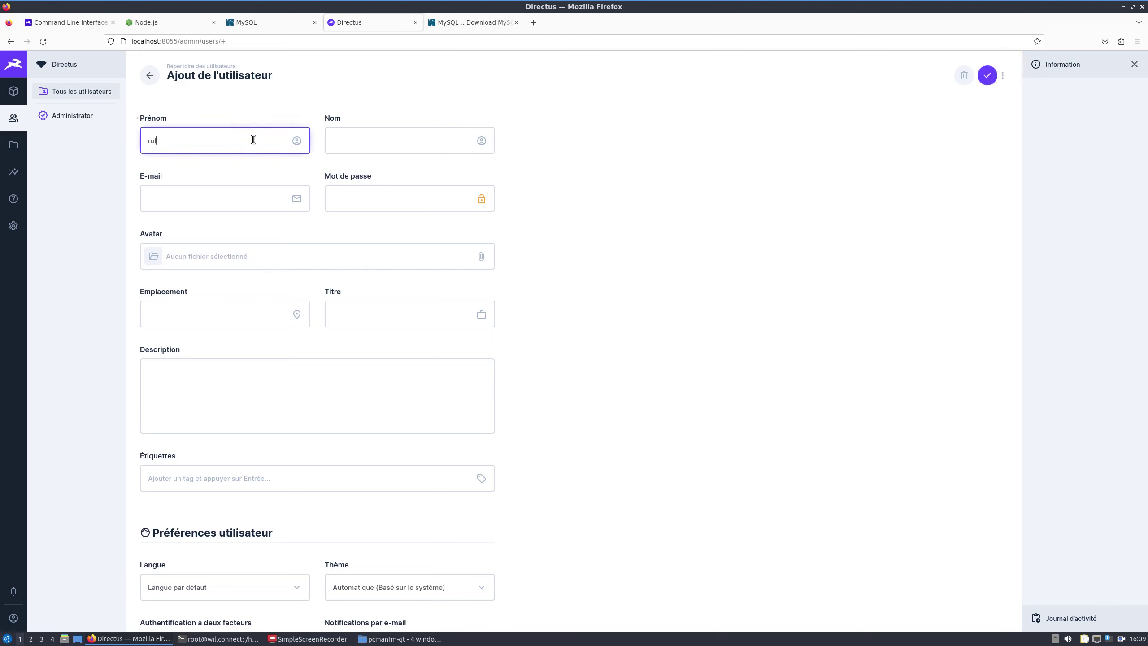
pyautogui.press('BackSpace')
pyautogui.press('BackSpace')
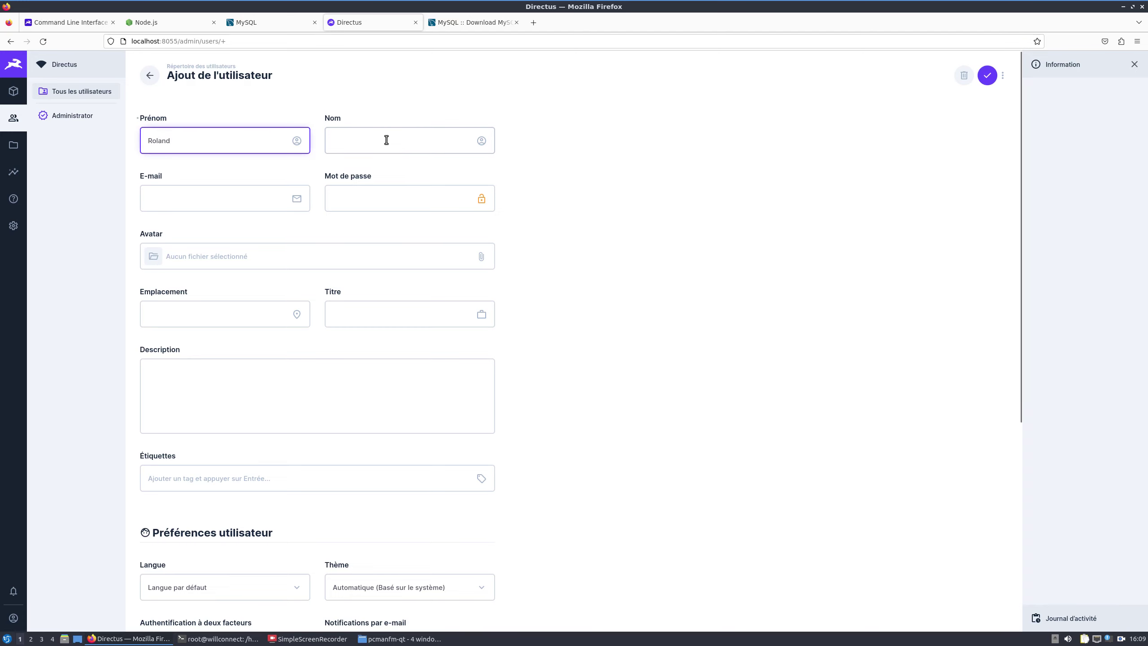
pyautogui.click(387, 140)
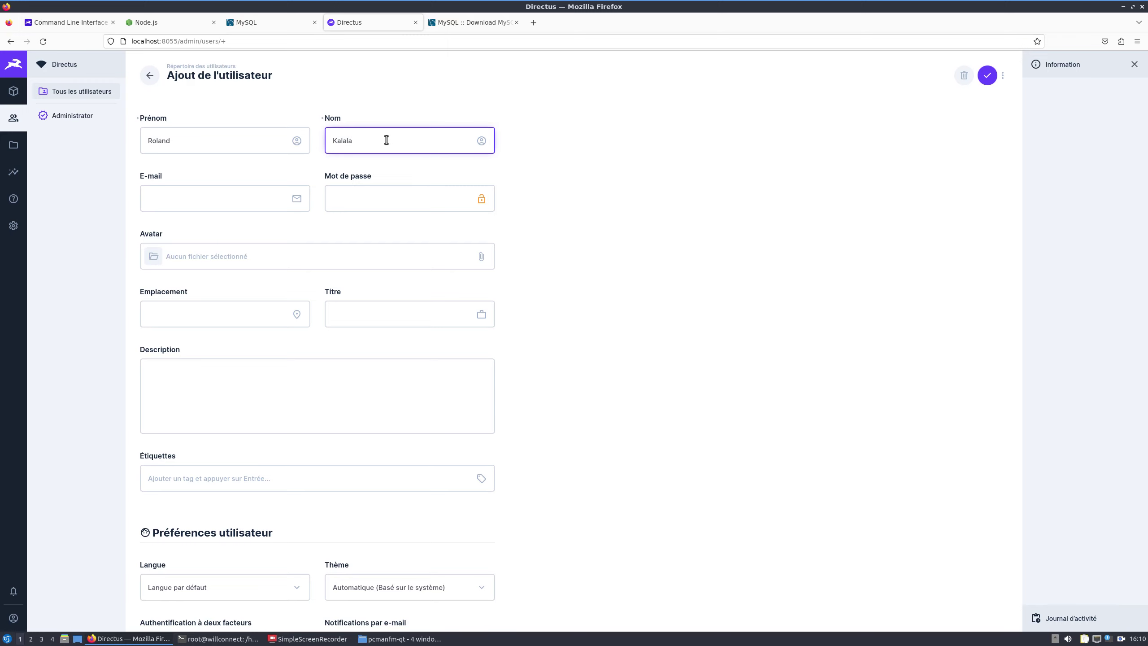
# Step: Fill in the user's e-mail address and a password
pyautogui.click(239, 191)
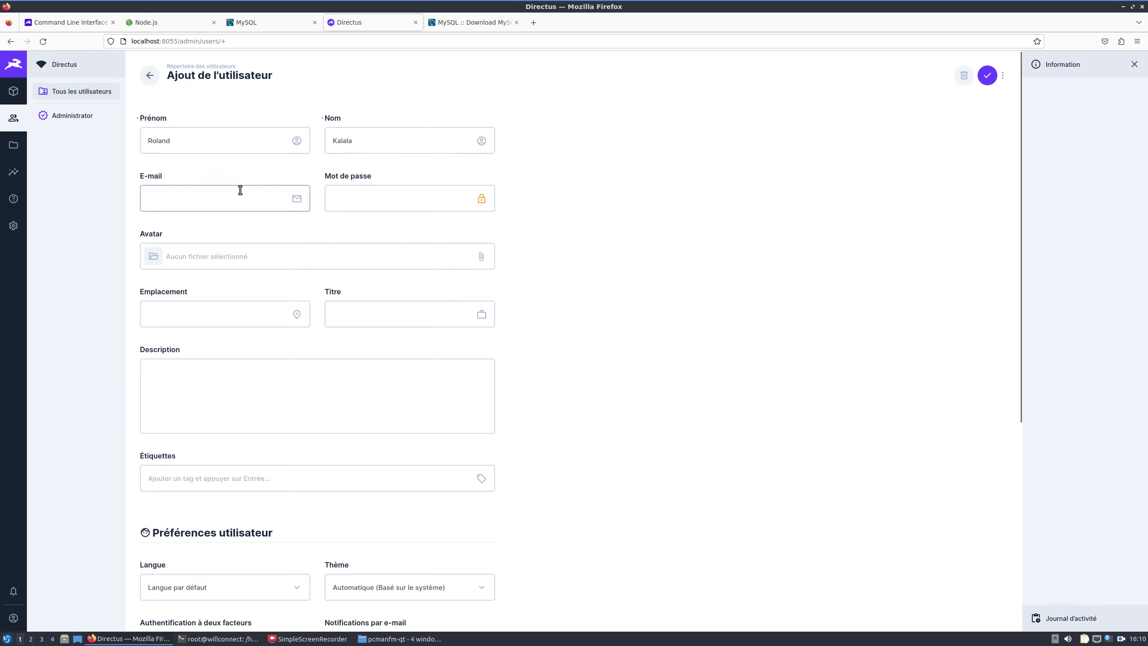
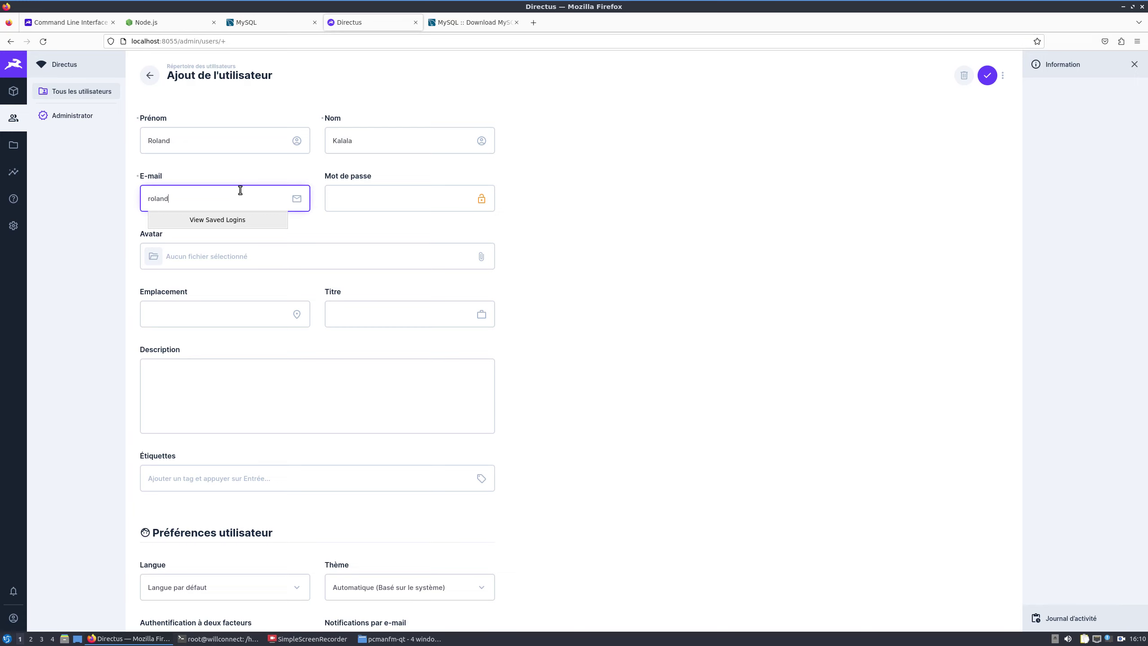
pyautogui.press('Tab')
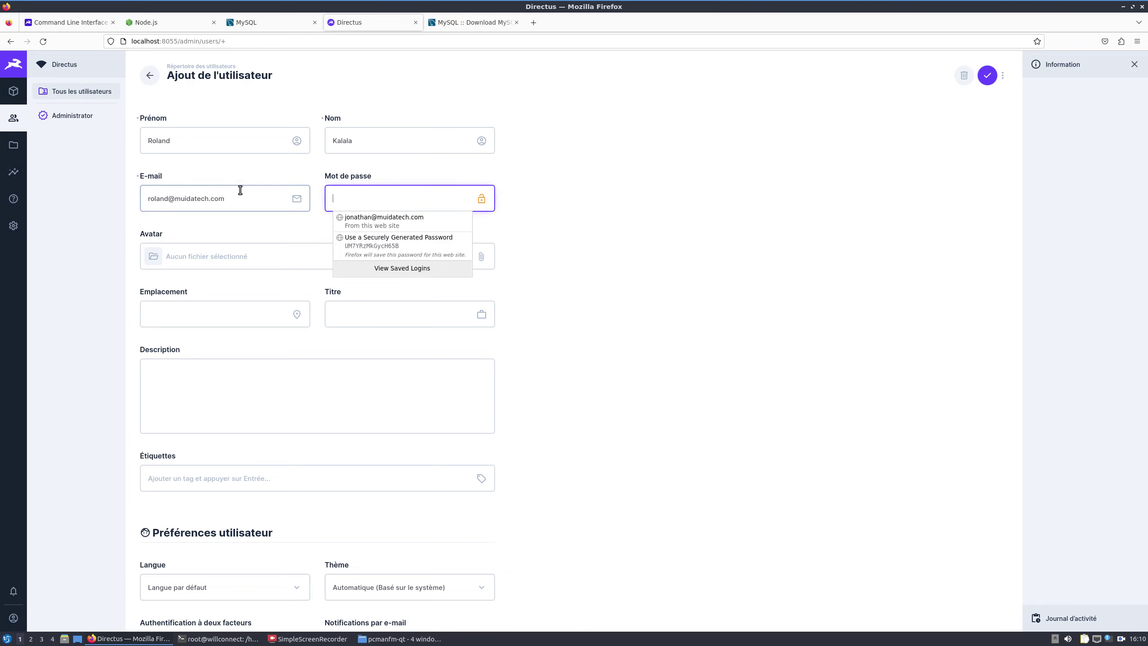
pyautogui.write('••')
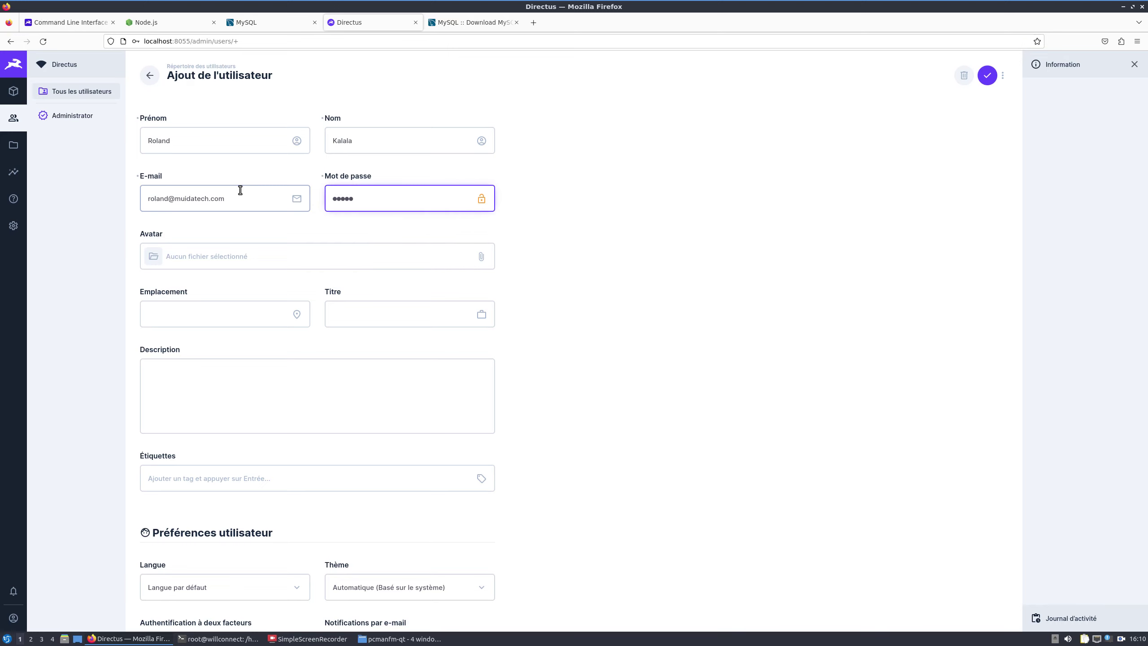
pyautogui.scroll(-3, 251, 317)
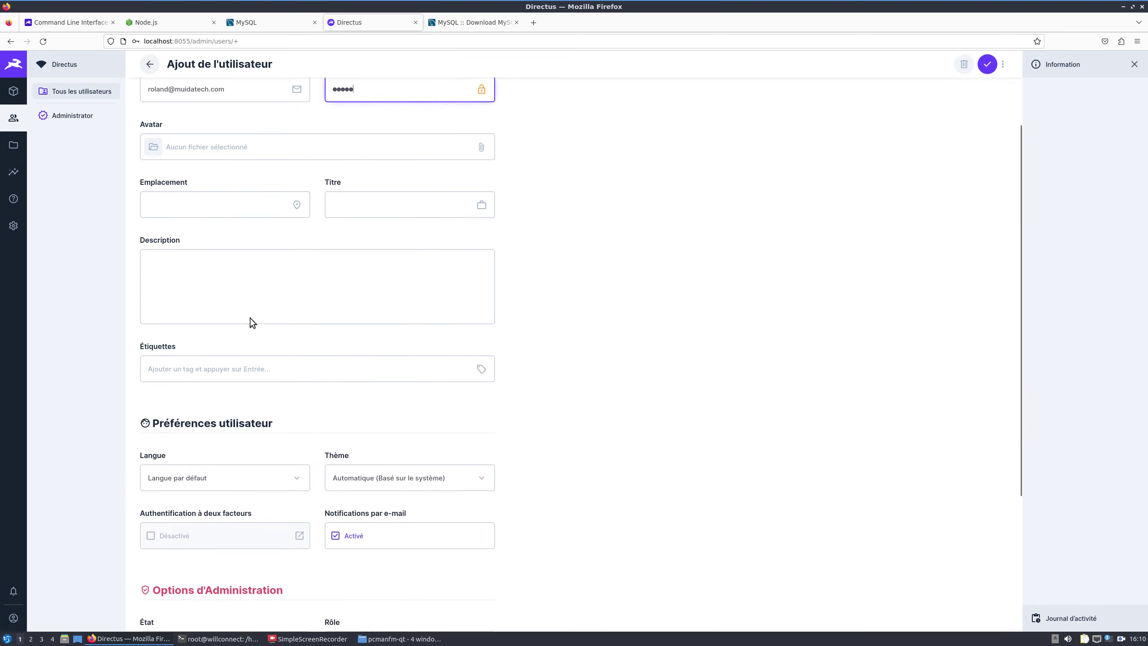
pyautogui.scroll(-4, 251, 319)
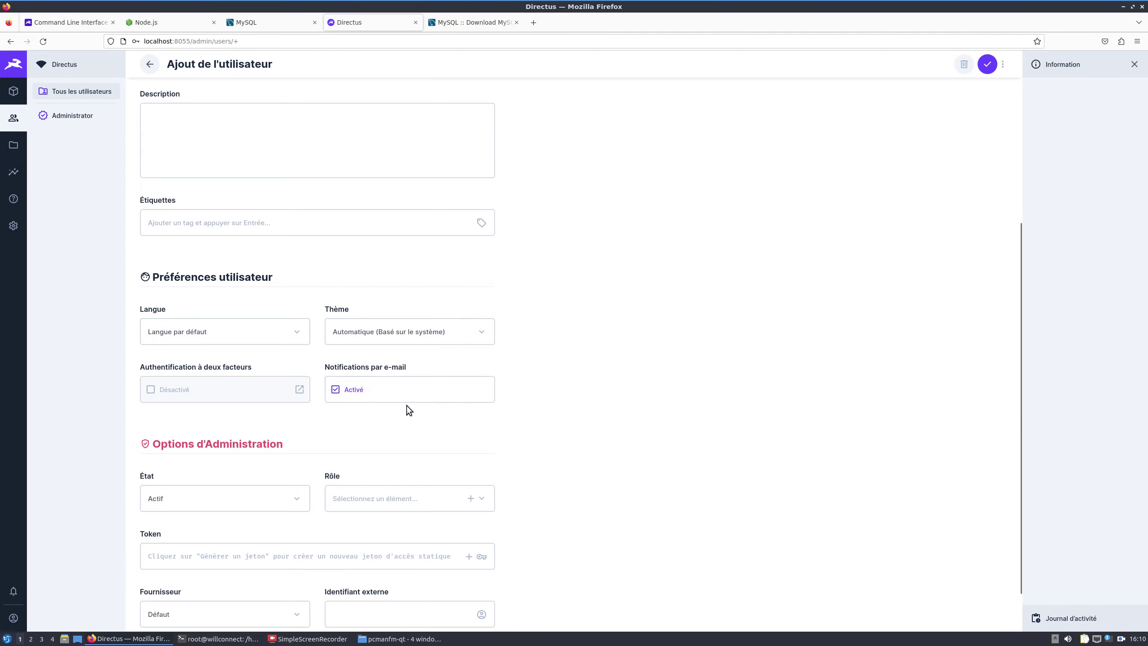
pyautogui.scroll(-2, 406, 407)
# Step: Assign the Administrator role to the new user and save the account
pyautogui.click(383, 444)
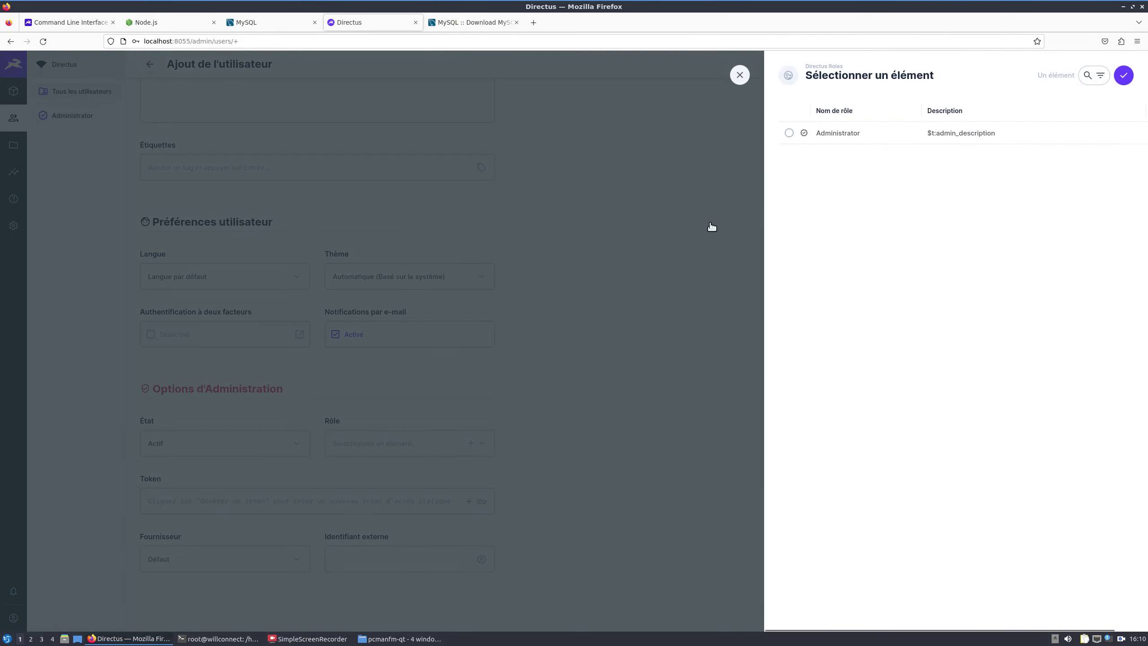
pyautogui.click(732, 77)
pyautogui.click(471, 445)
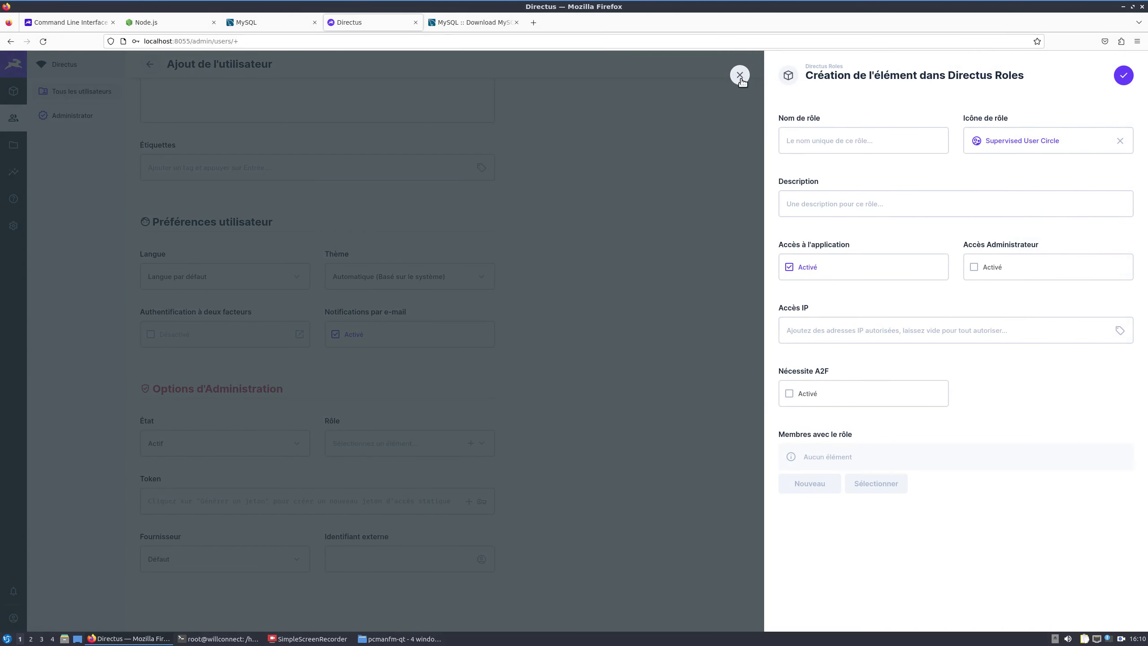
pyautogui.click(740, 75)
pyautogui.click(366, 445)
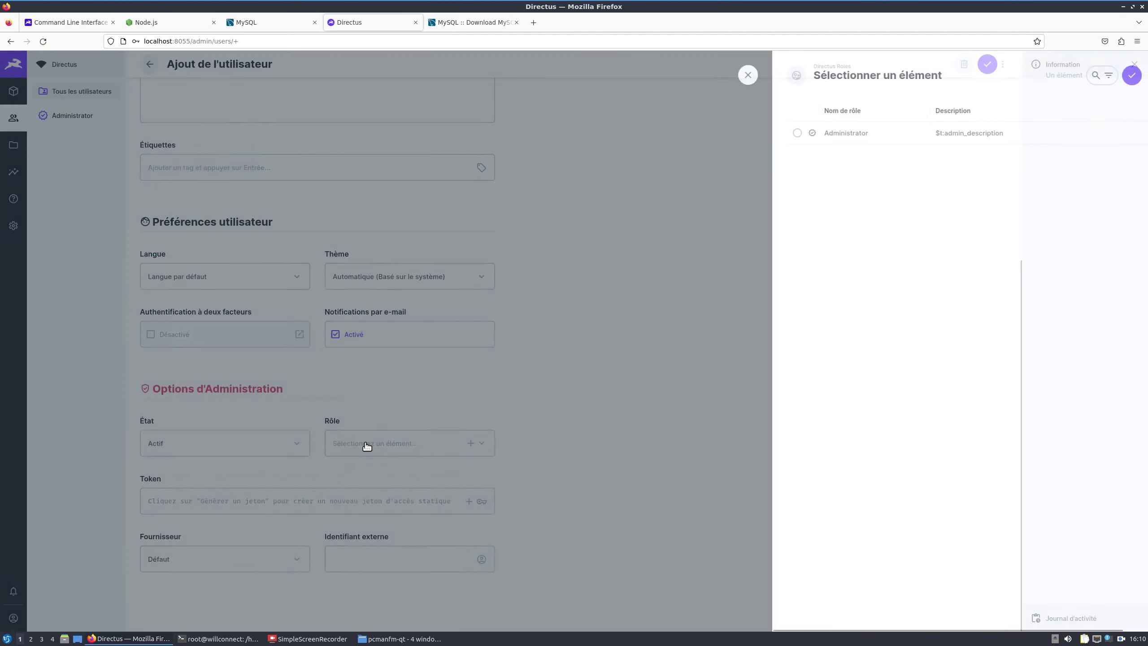
pyautogui.click(858, 132)
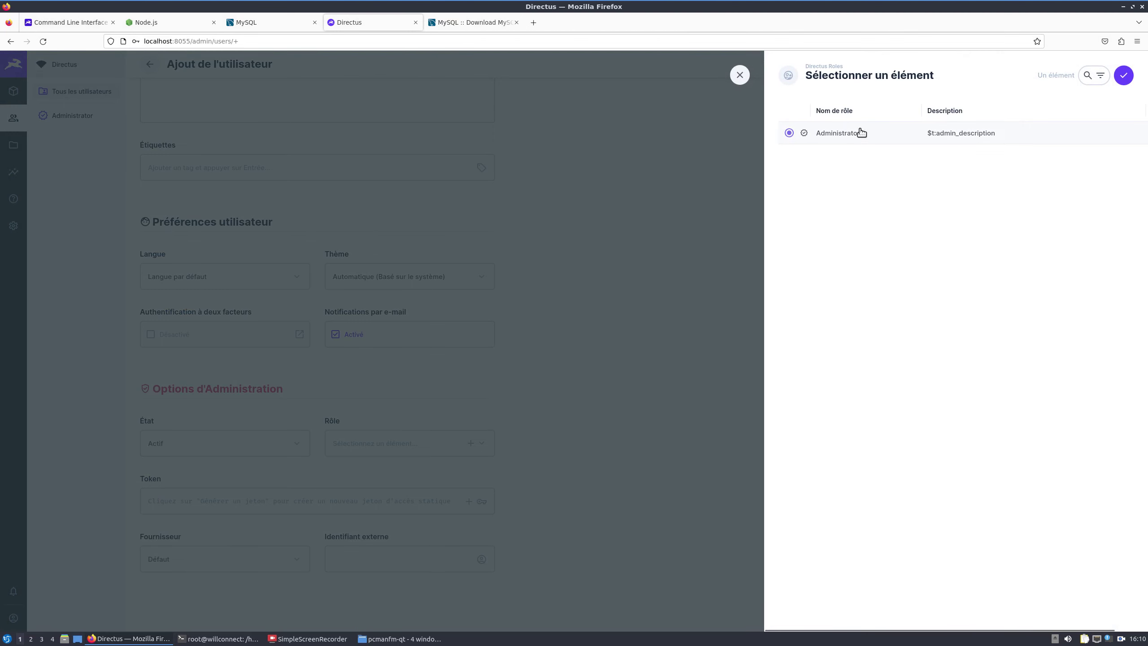
pyautogui.click(1123, 75)
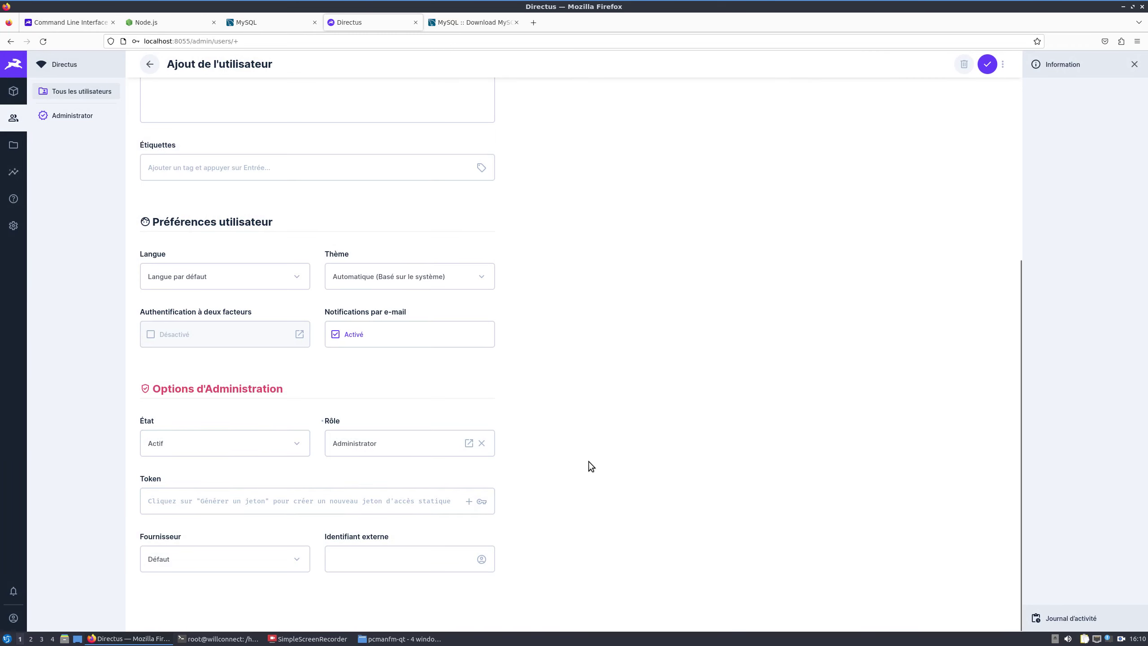
pyautogui.scroll(5, 590, 461)
pyautogui.click(986, 75)
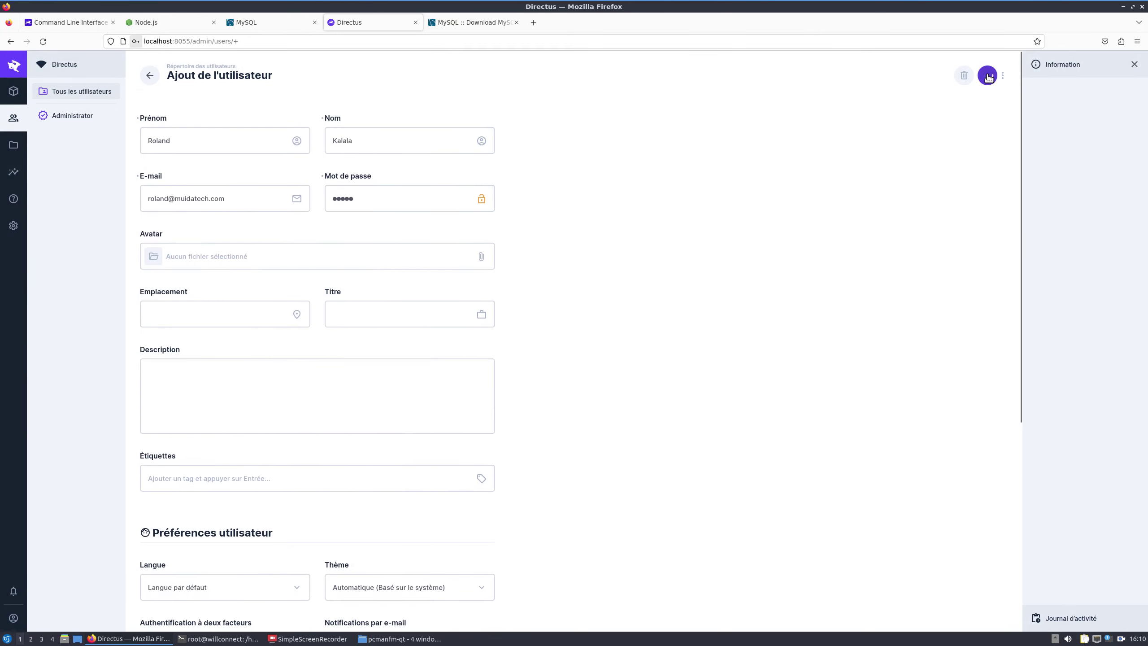
pyautogui.click(293, 154)
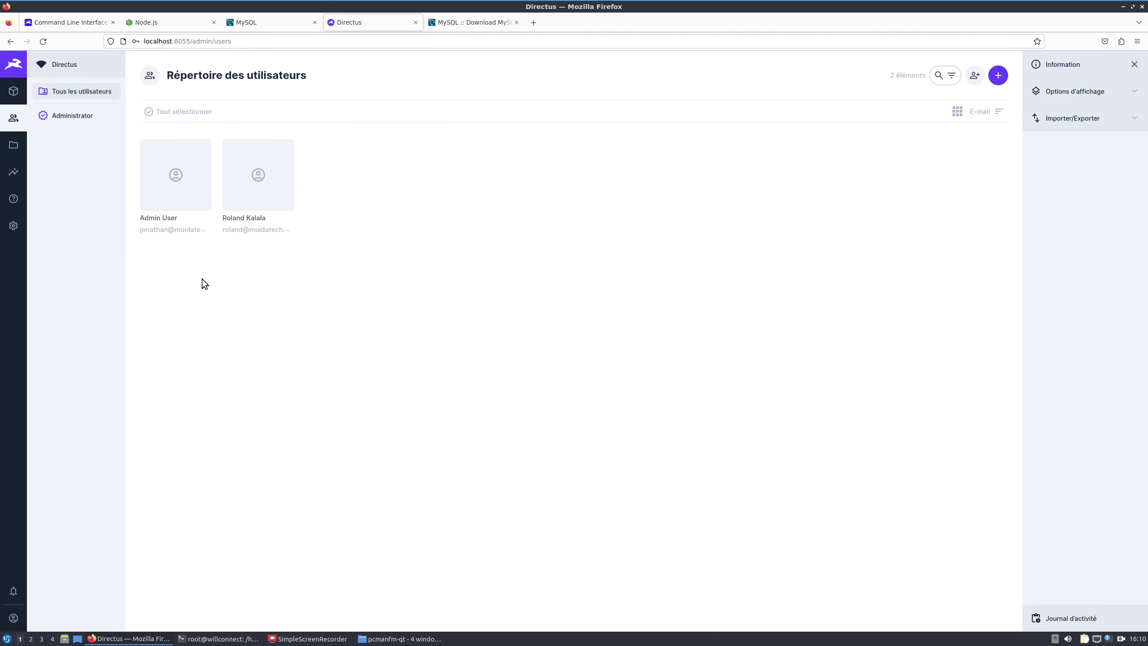
# Step: From Modèle de données, start a new tache field and scroll to the Relations types
pyautogui.click(12, 225)
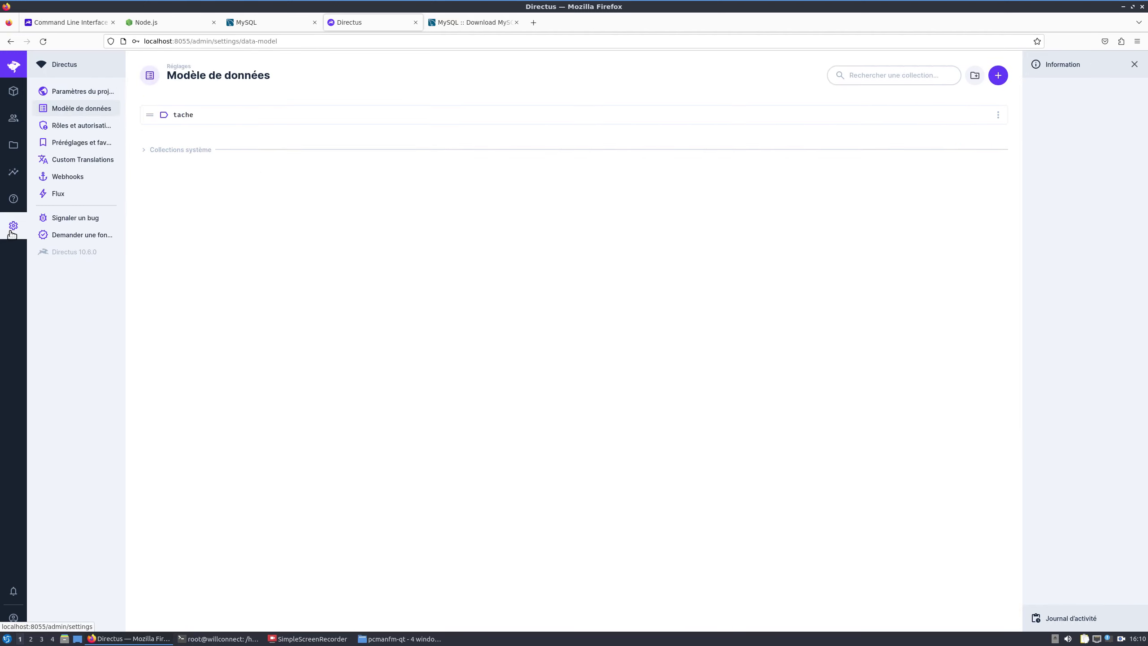
pyautogui.click(224, 115)
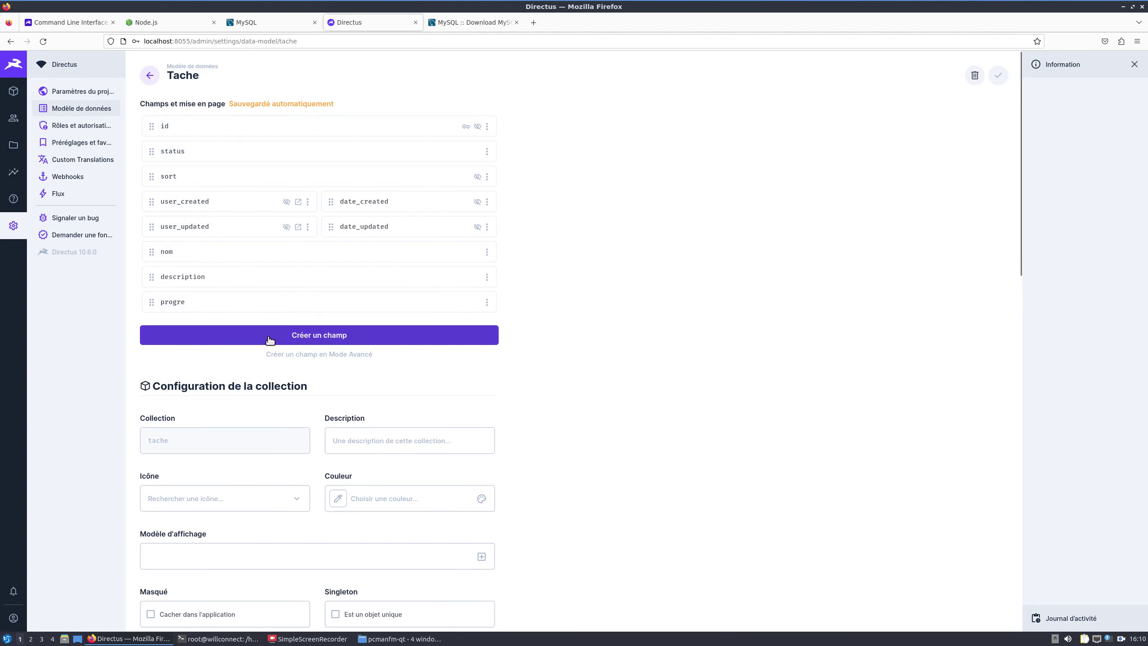
pyautogui.click(285, 337)
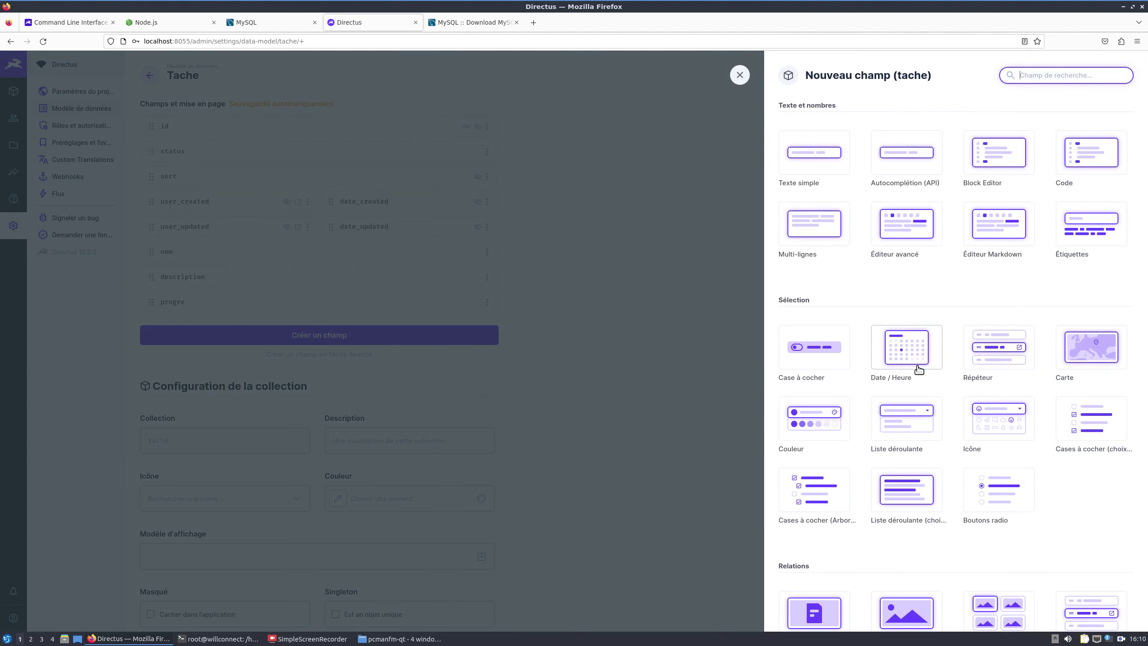
pyautogui.scroll(-8, 918, 369)
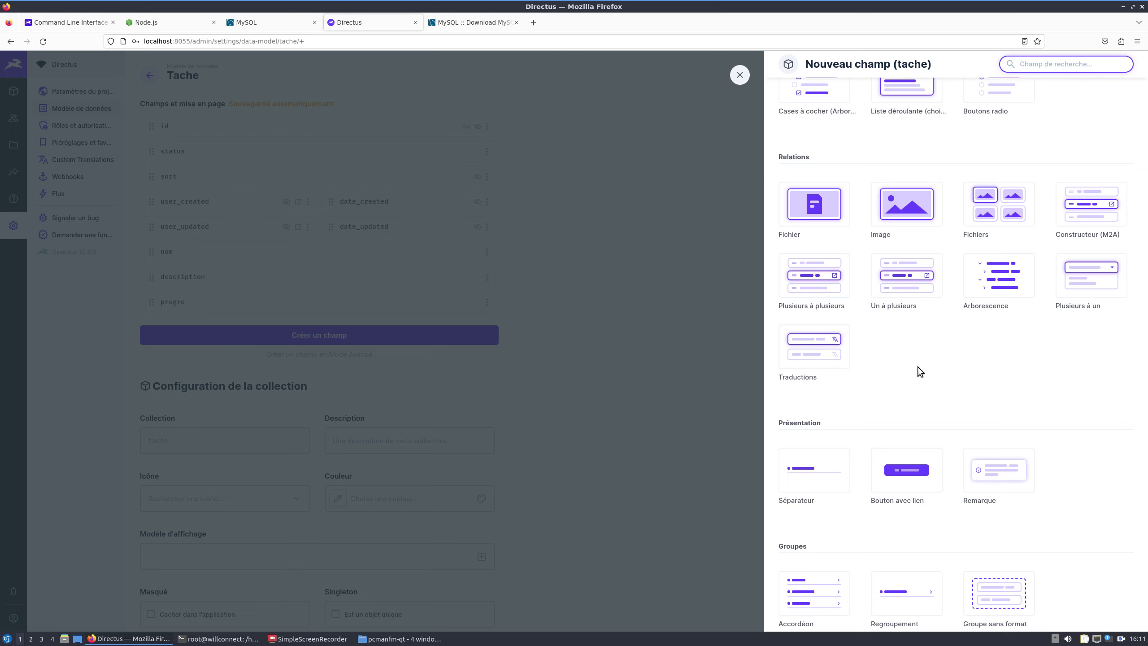
# Step: Make the new field a many-to-one 'user' relation pointing to directus_users
pyautogui.click(1085, 286)
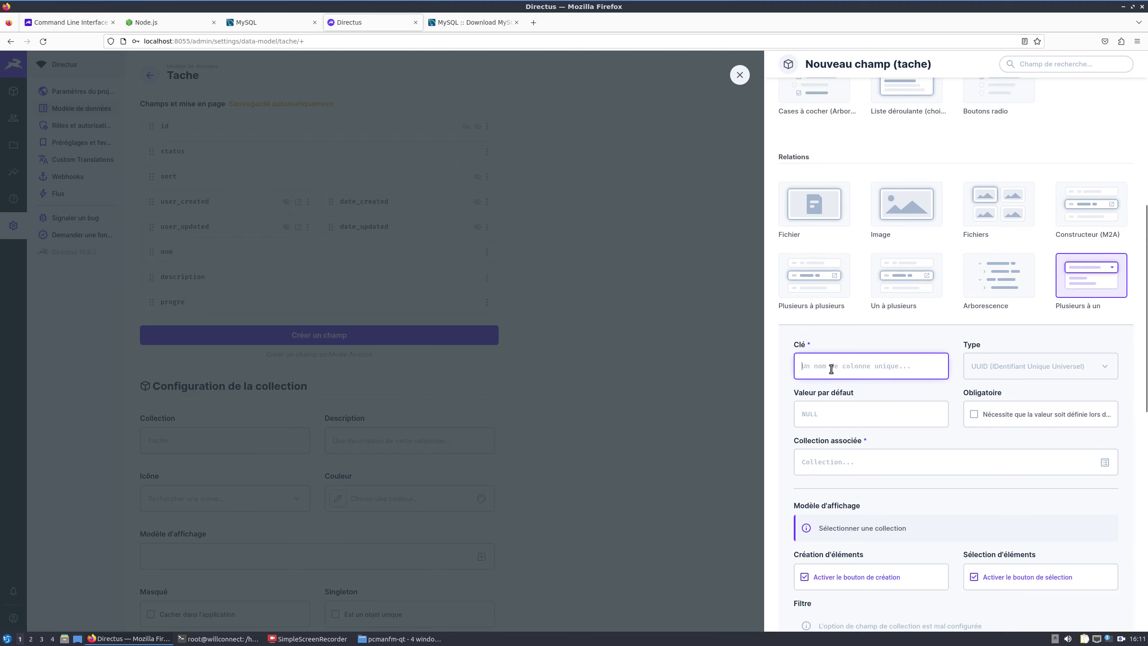
pyautogui.write('r')
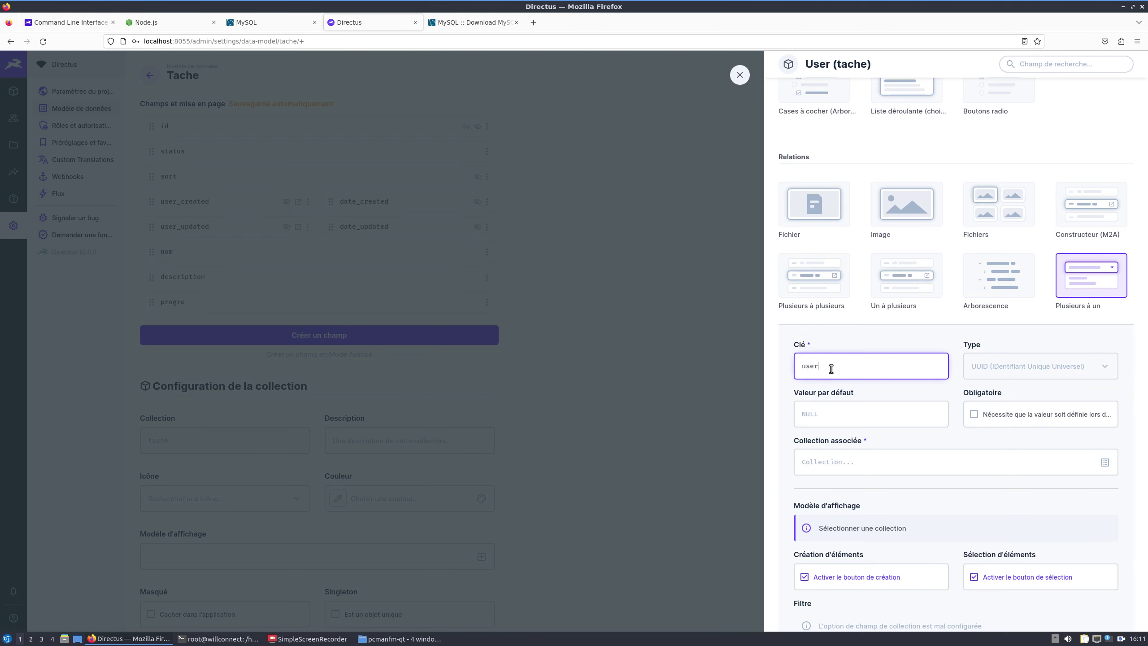
pyautogui.scroll(-3, 872, 362)
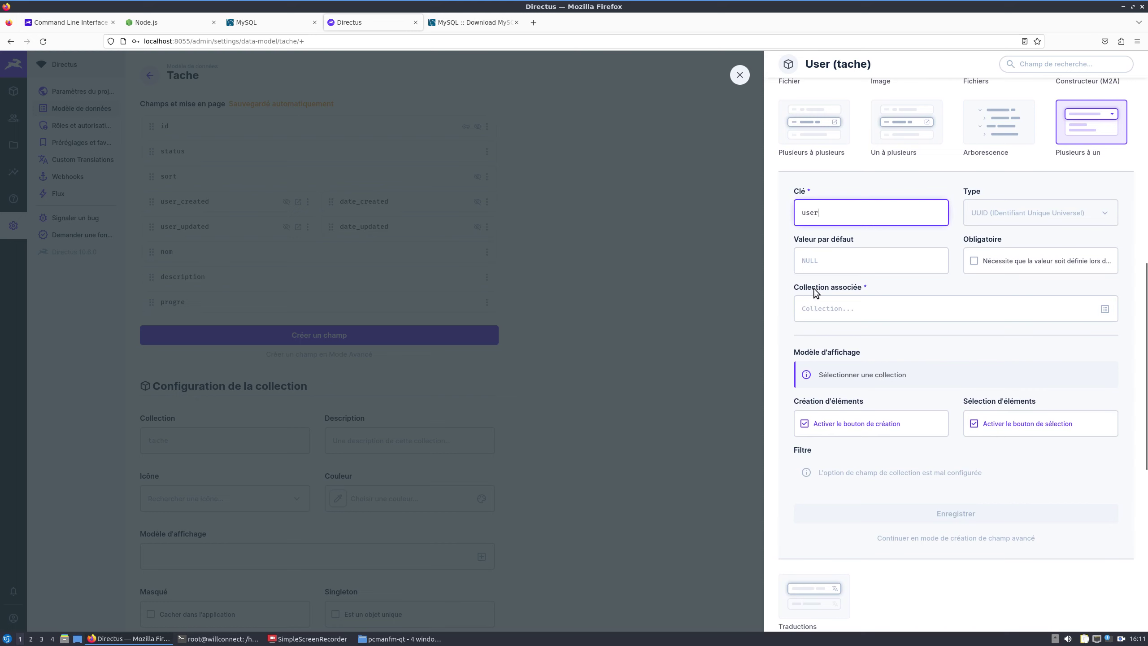
pyautogui.click(1105, 309)
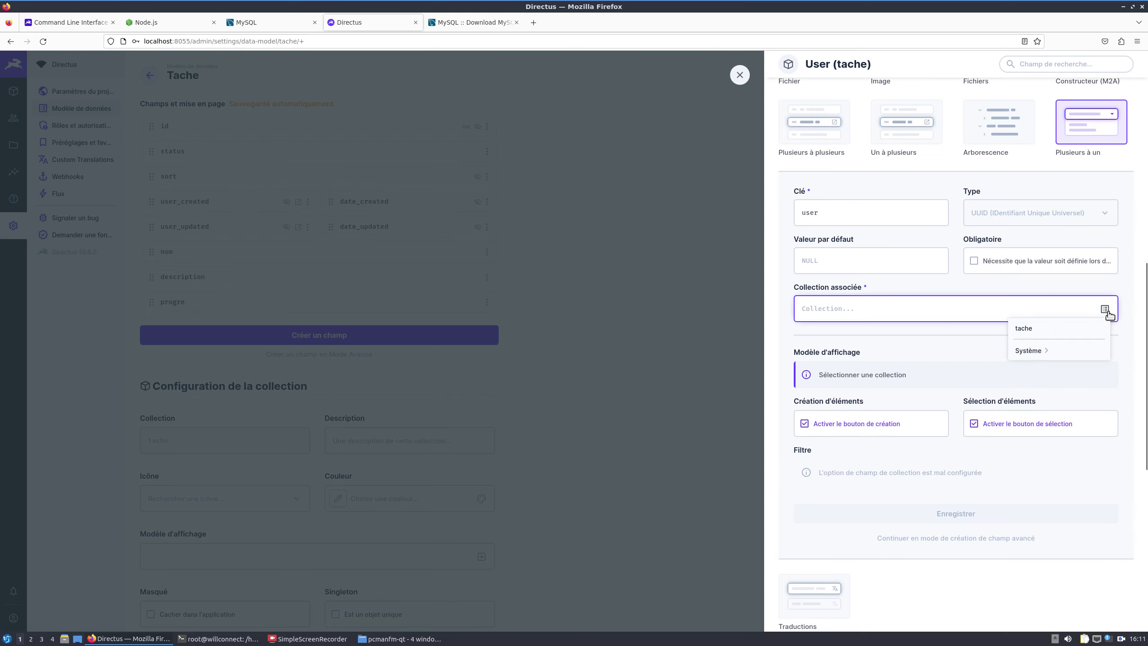
pyautogui.click(1028, 352)
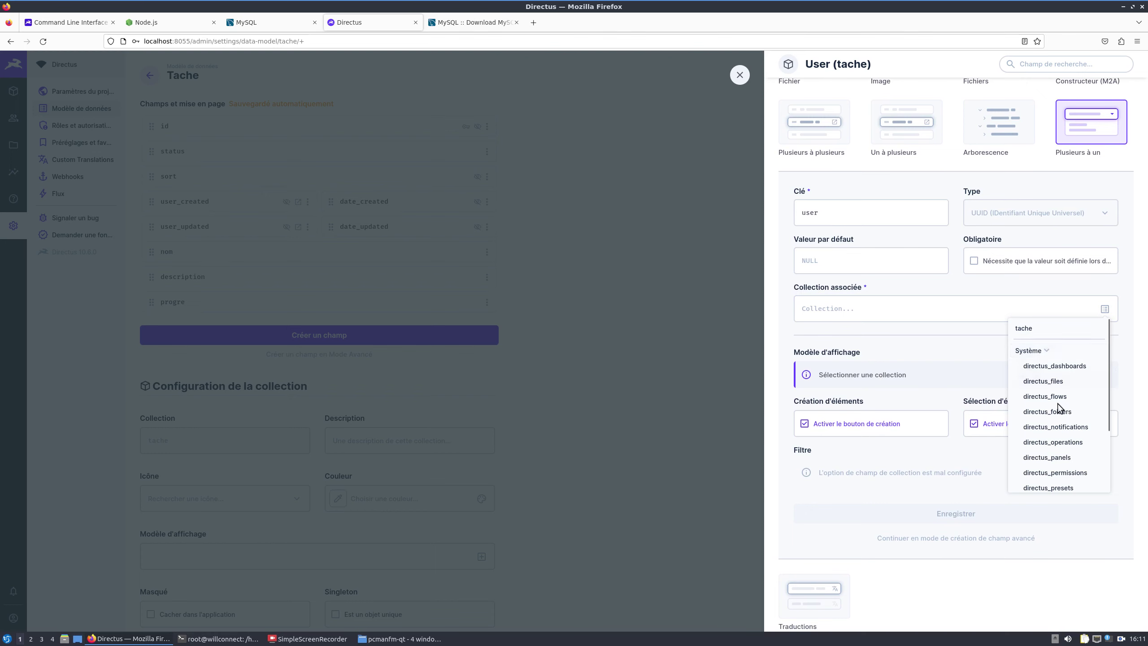
pyautogui.scroll(-2, 1060, 412)
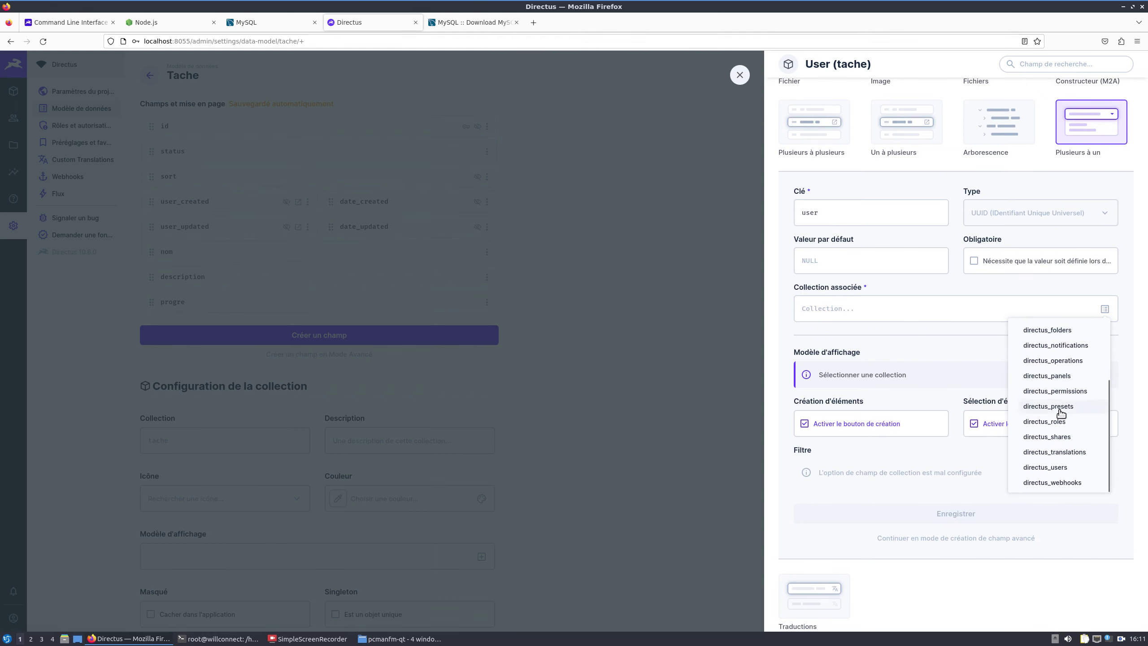
pyautogui.click(1047, 468)
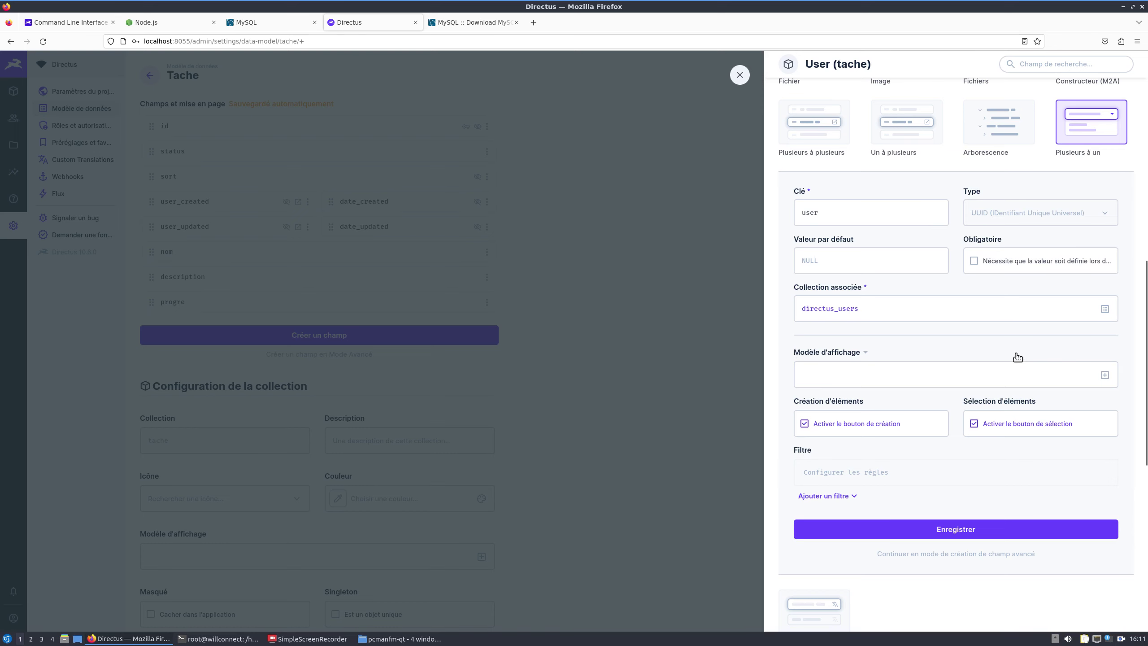
# Step: Set the field's display template to Prénom and Nom and save the field
pyautogui.click(1103, 375)
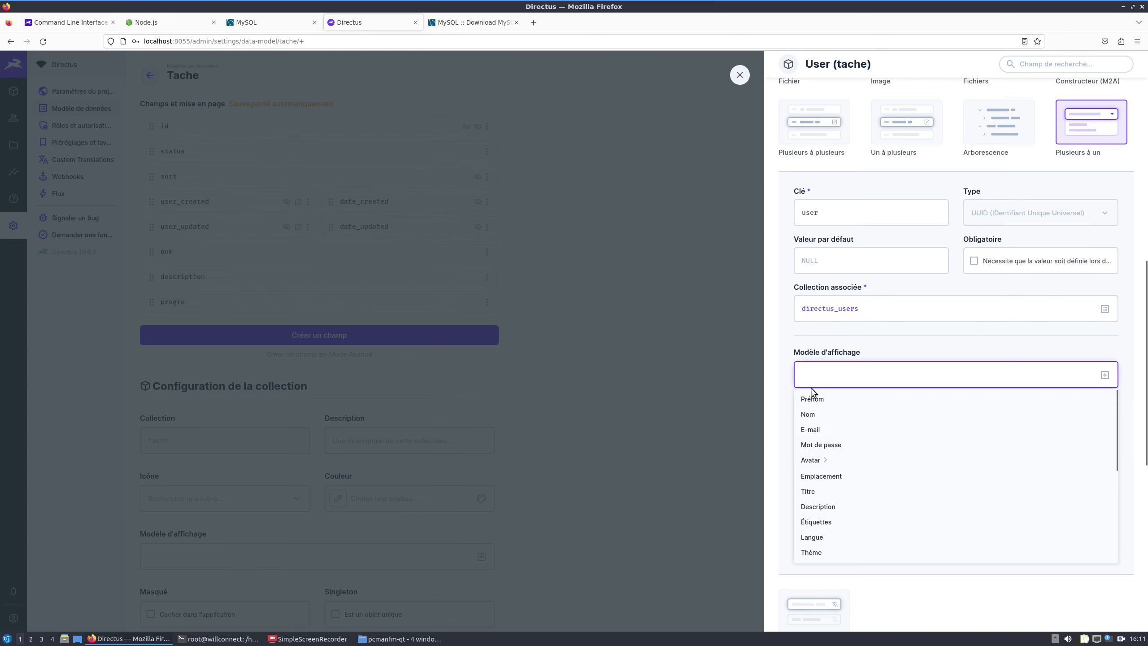
pyautogui.click(812, 399)
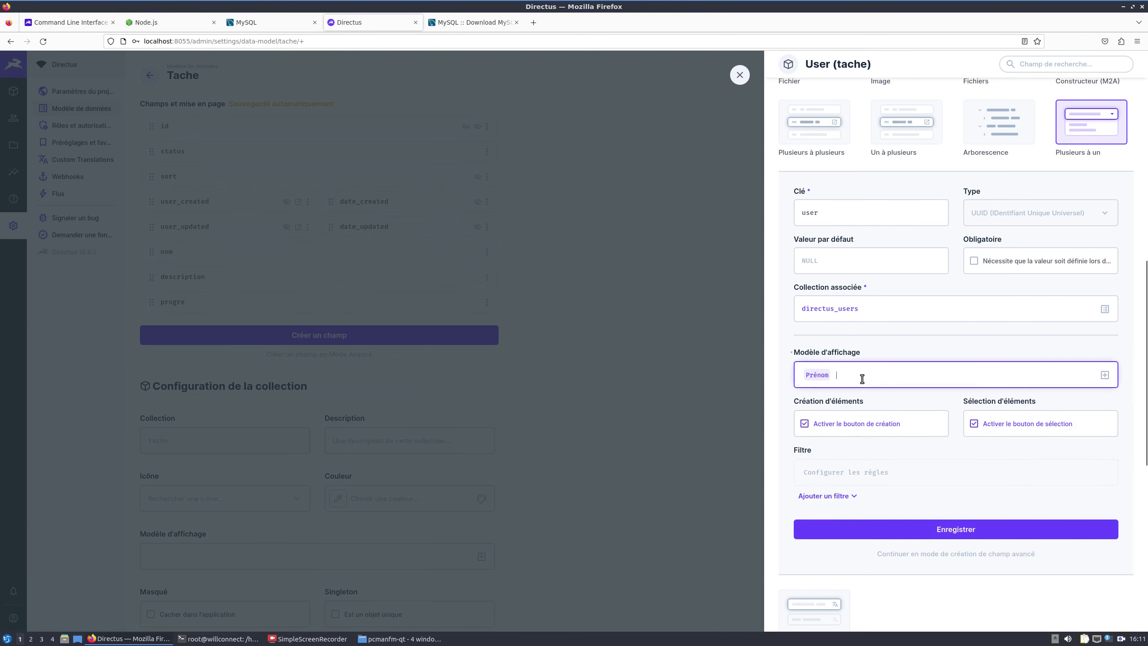
pyautogui.click(1104, 375)
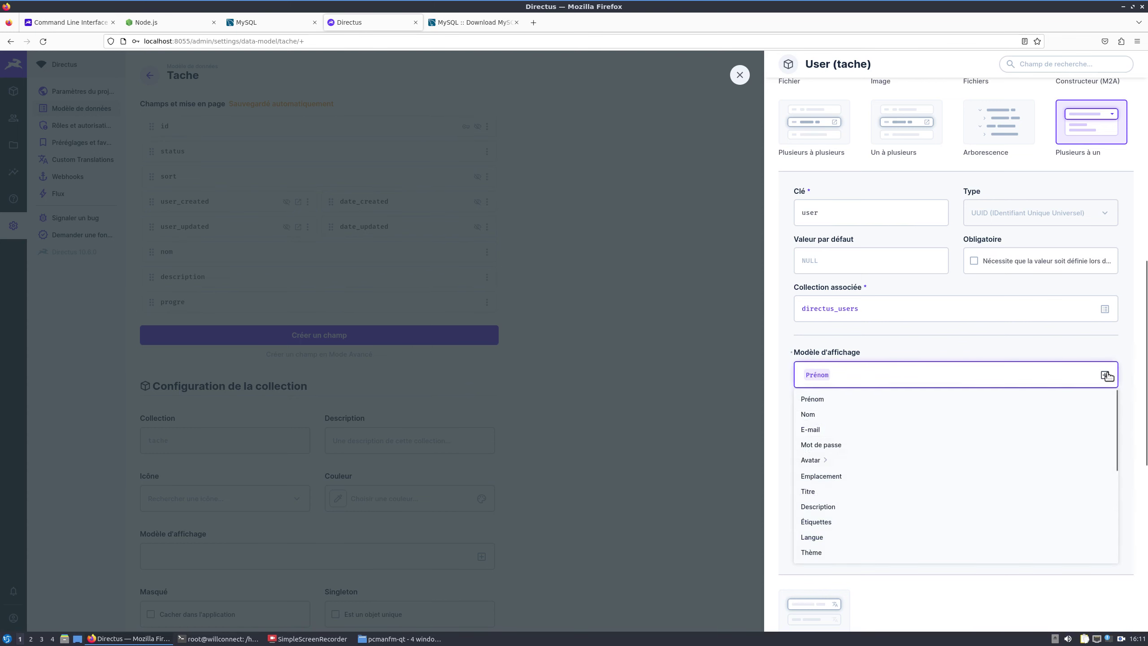
pyautogui.click(823, 415)
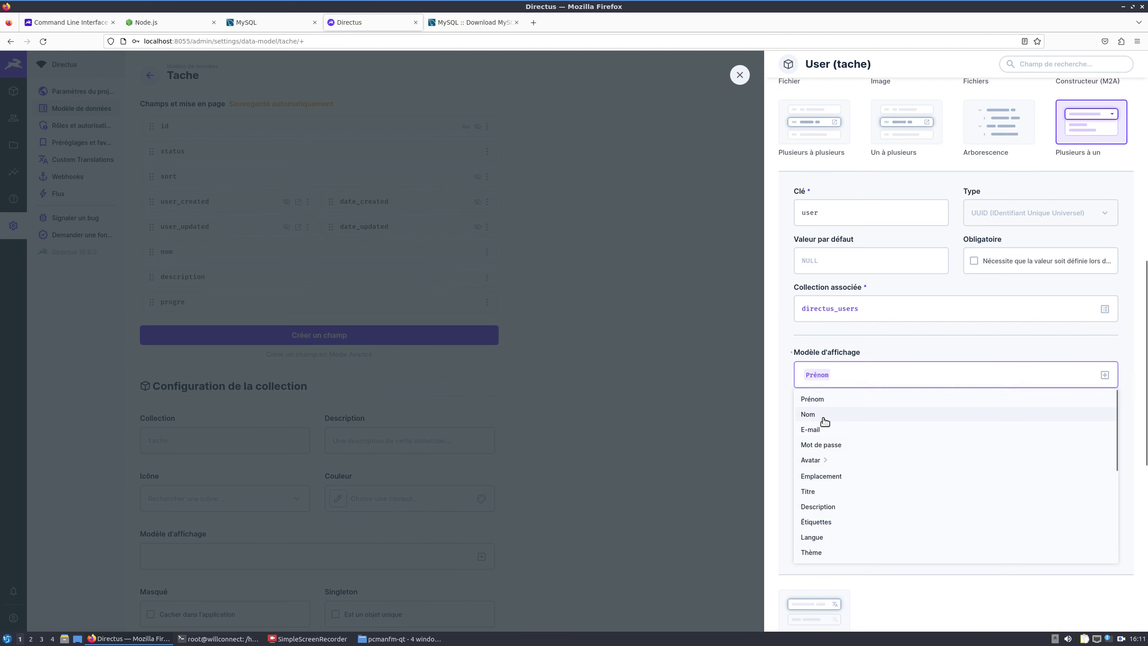
pyautogui.click(870, 379)
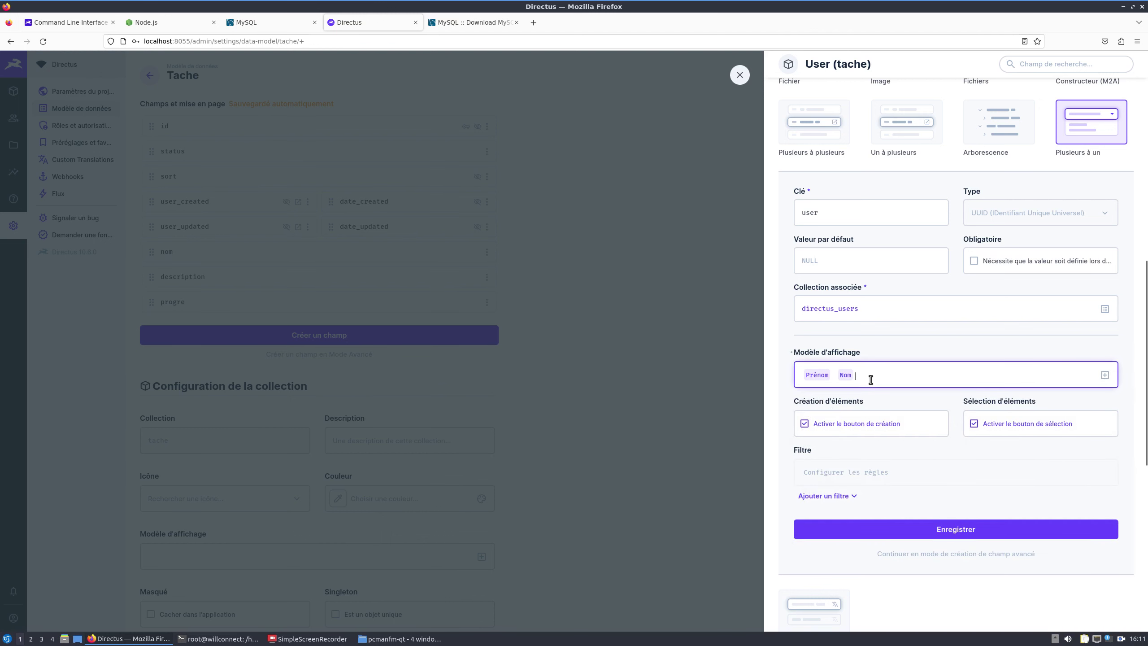
pyautogui.click(957, 528)
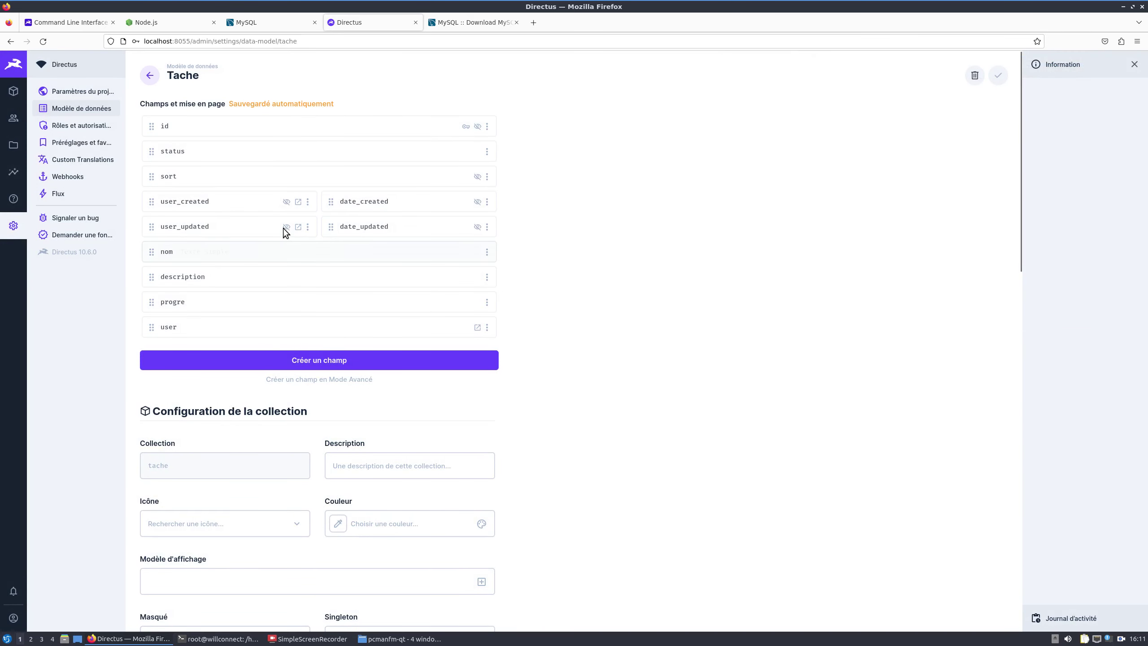
# Step: Assign the non-admin user to the 'Finir mon cours' task, then reopen the tache data model
pyautogui.click(13, 93)
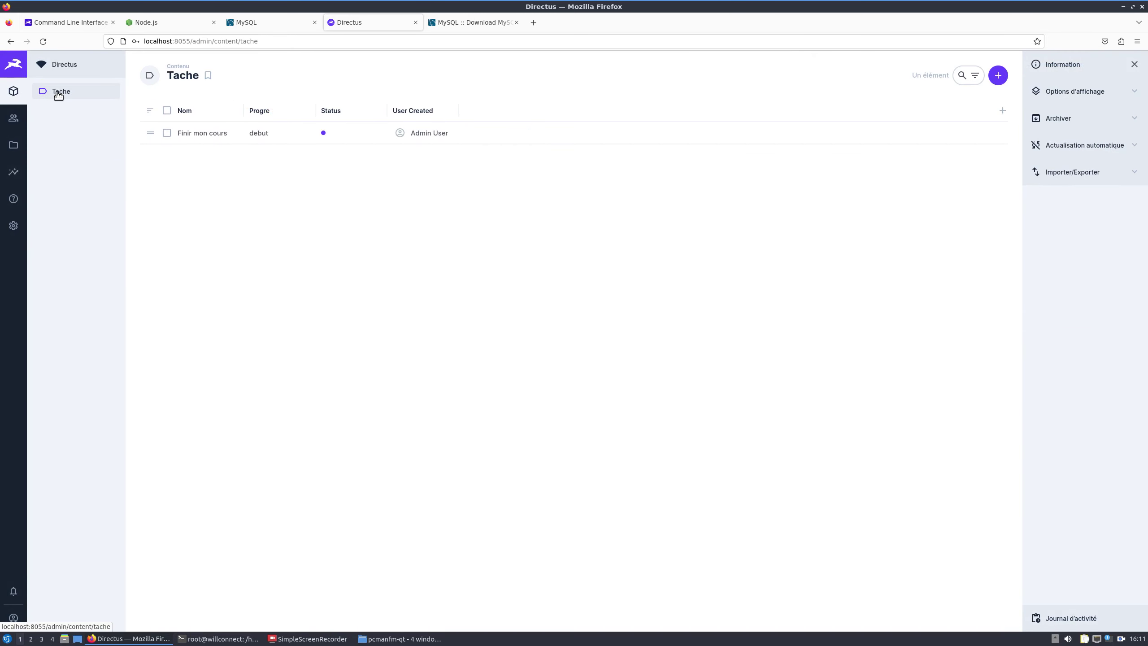
pyautogui.click(219, 144)
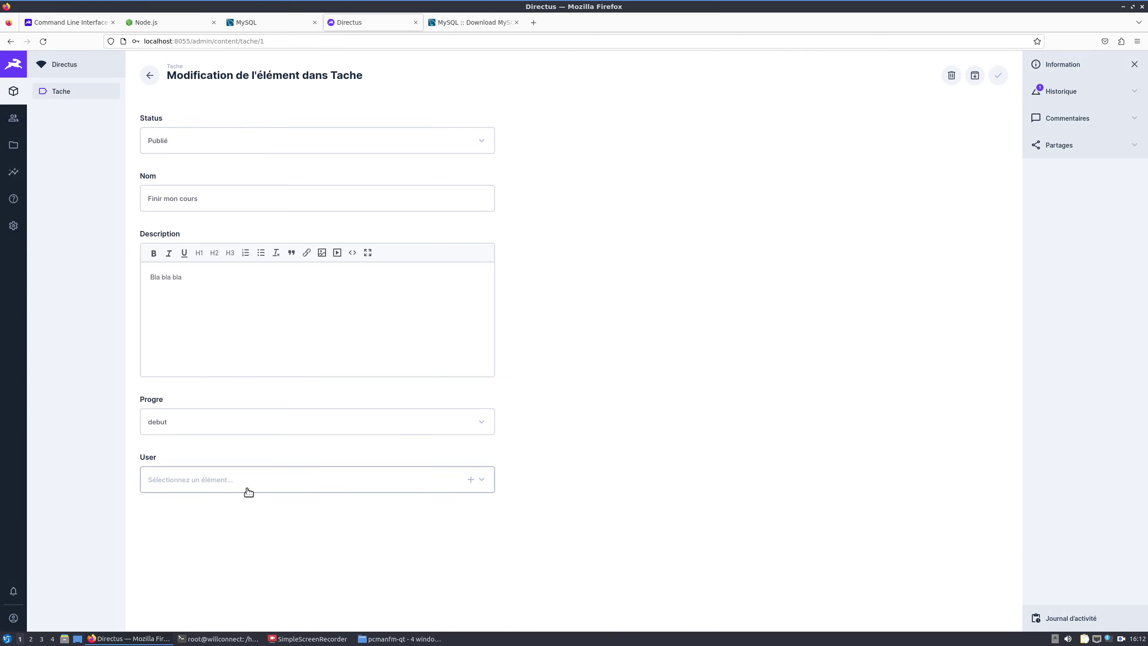
pyautogui.click(277, 485)
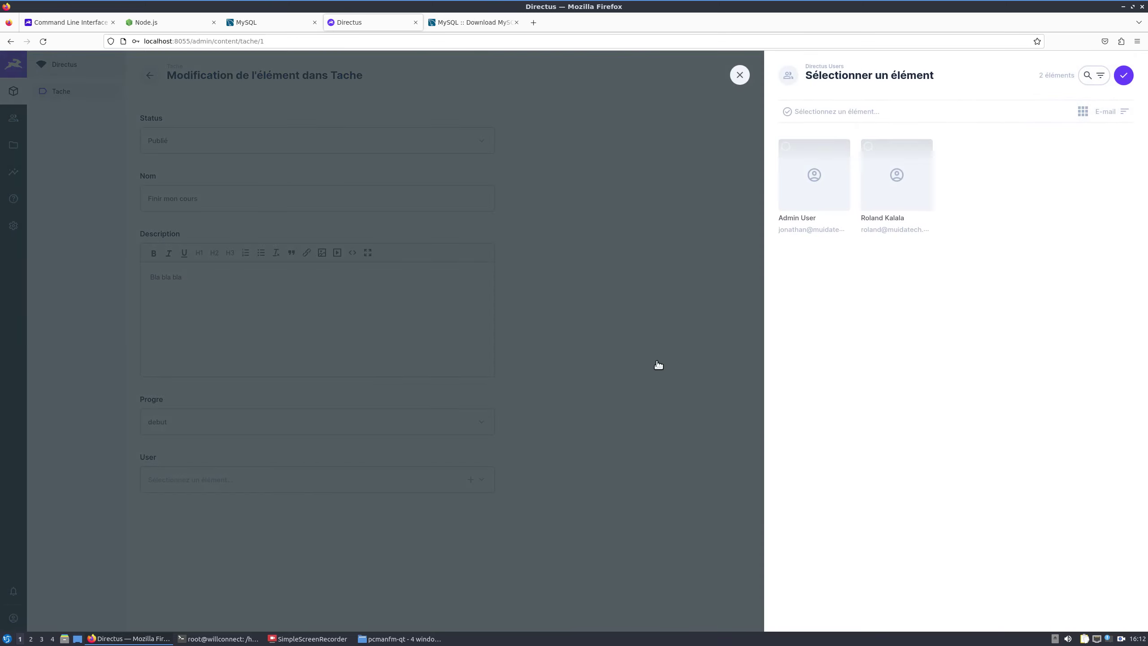
pyautogui.click(916, 207)
pyautogui.click(1124, 74)
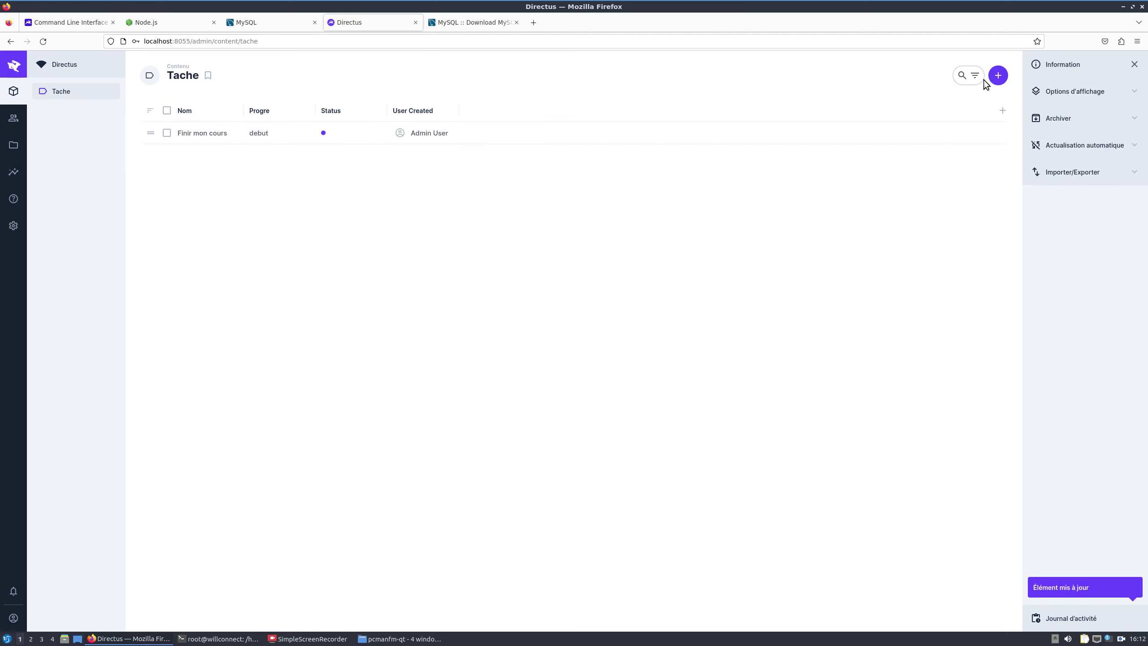
pyautogui.click(13, 225)
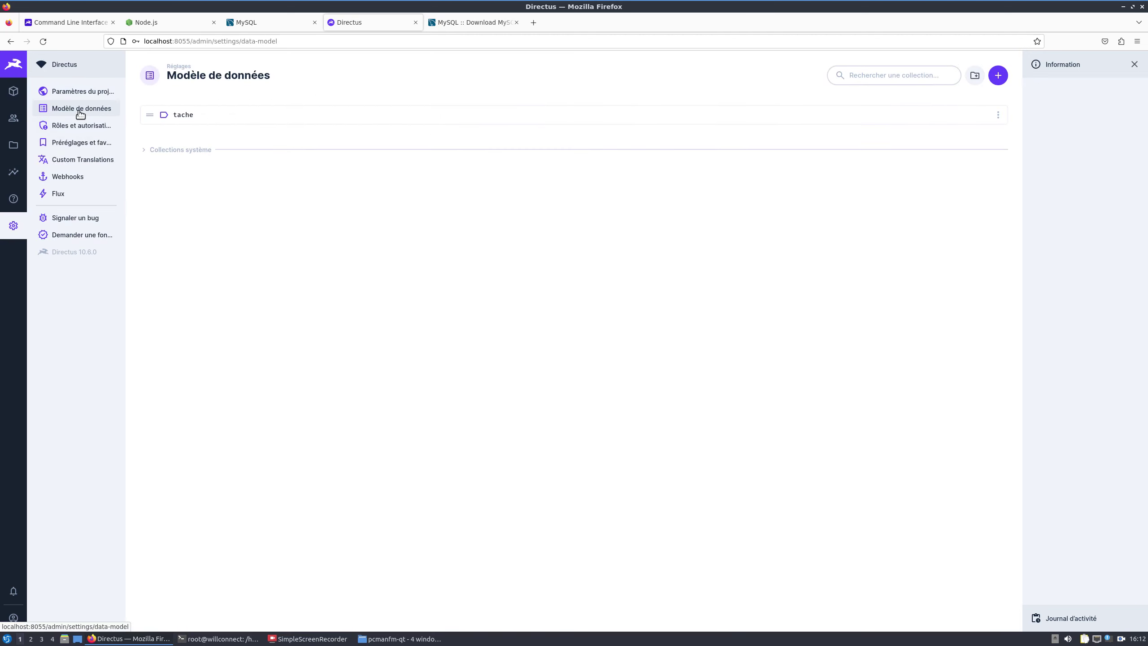
pyautogui.click(252, 114)
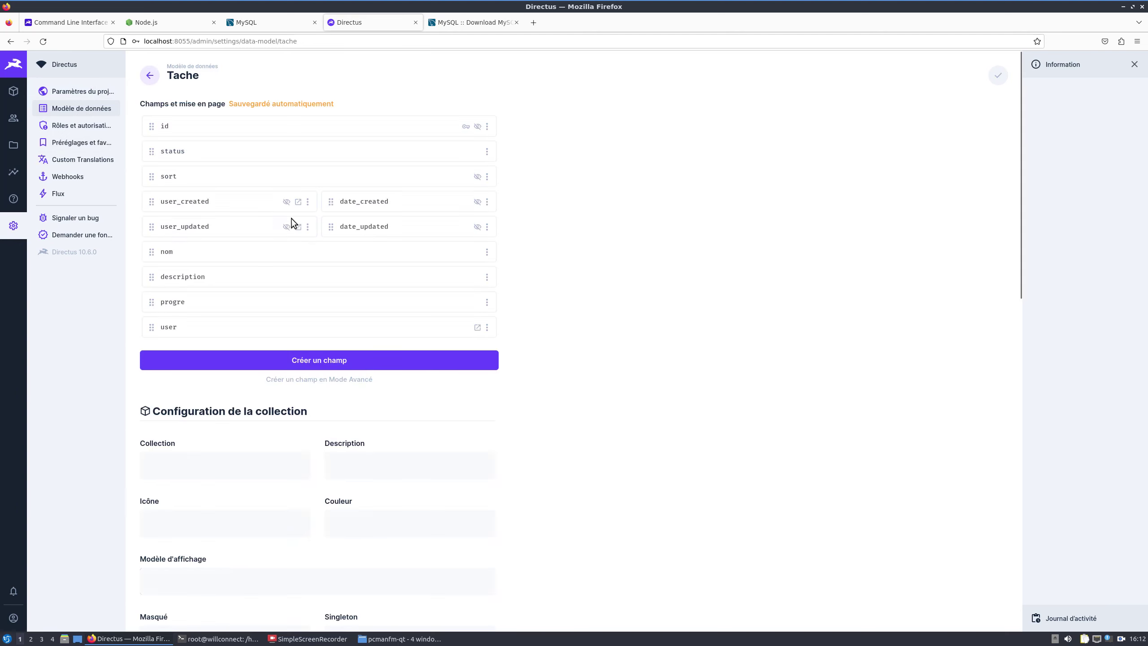
# Step: Append E-mail after Prénom and Nom in the user field's display template and save
pyautogui.click(165, 327)
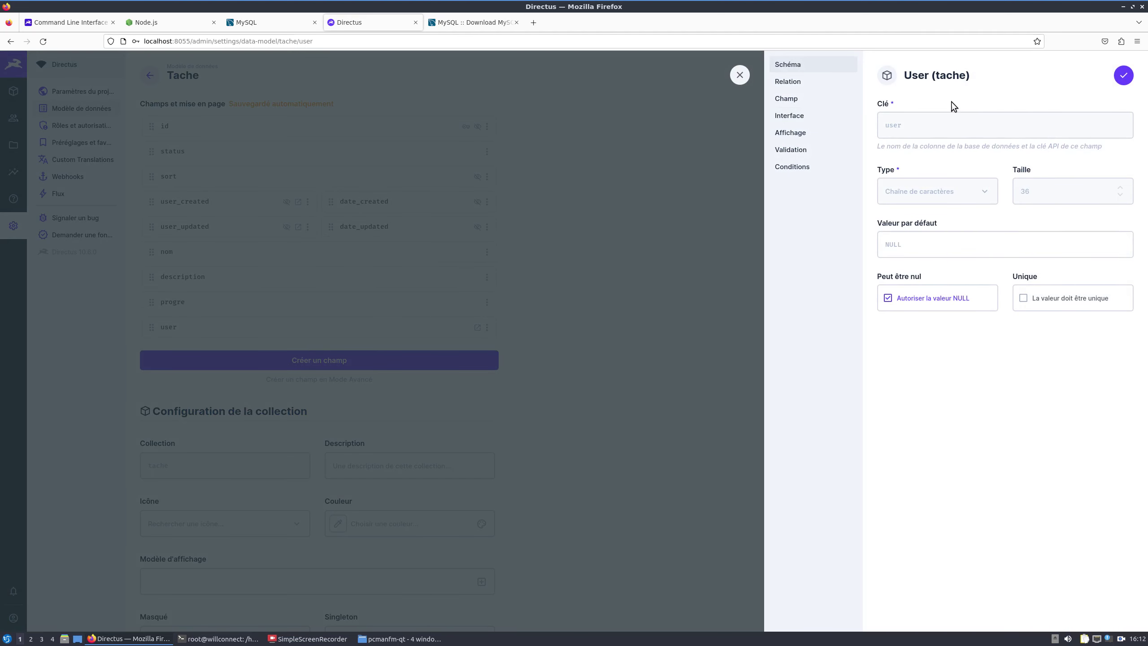
pyautogui.click(793, 83)
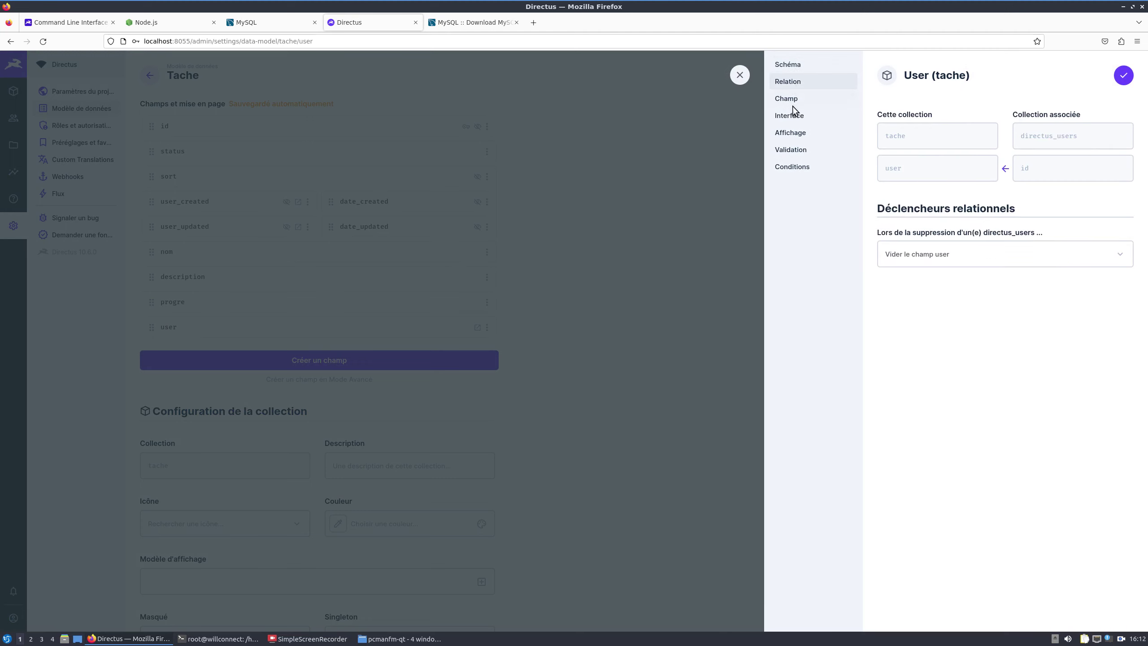
pyautogui.click(794, 98)
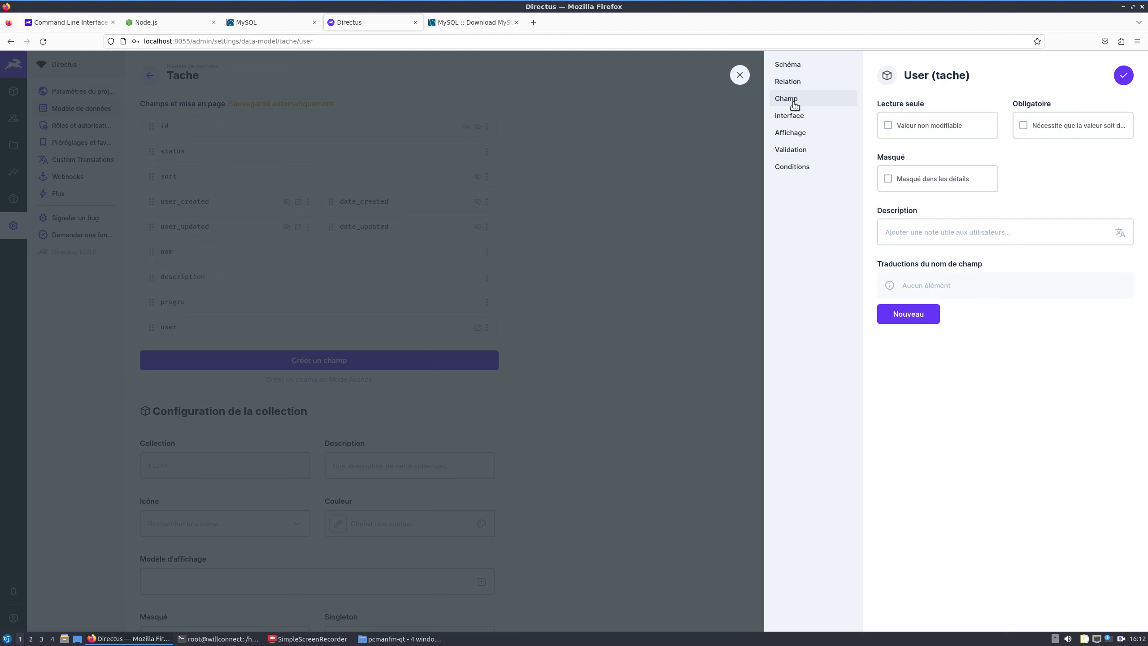
pyautogui.click(791, 114)
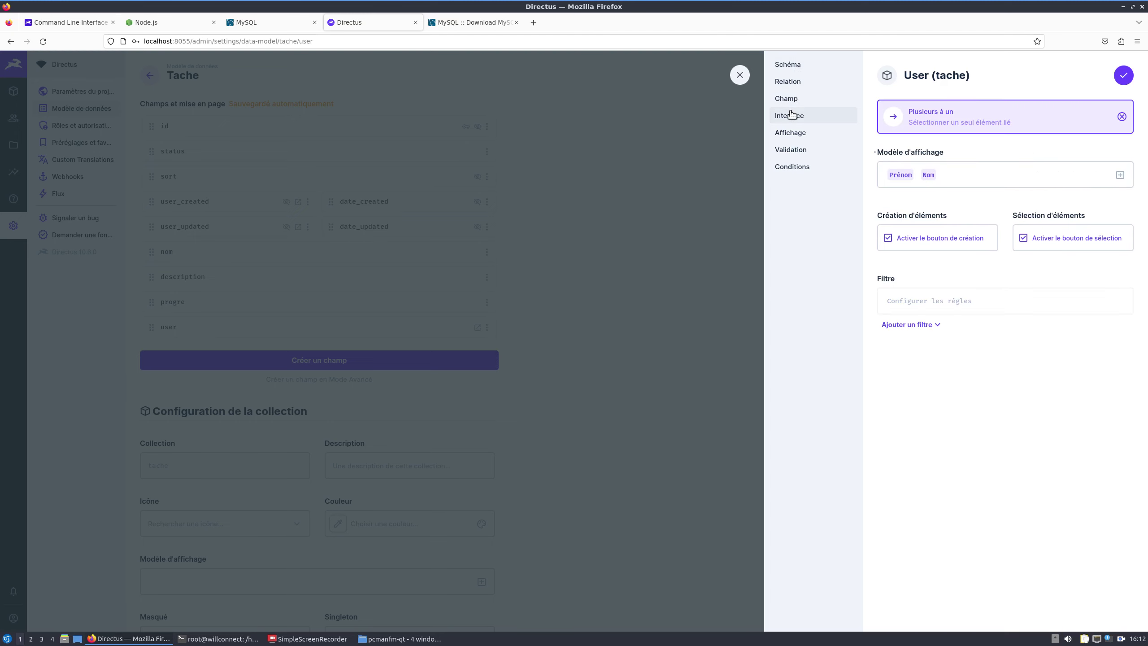
pyautogui.click(1090, 172)
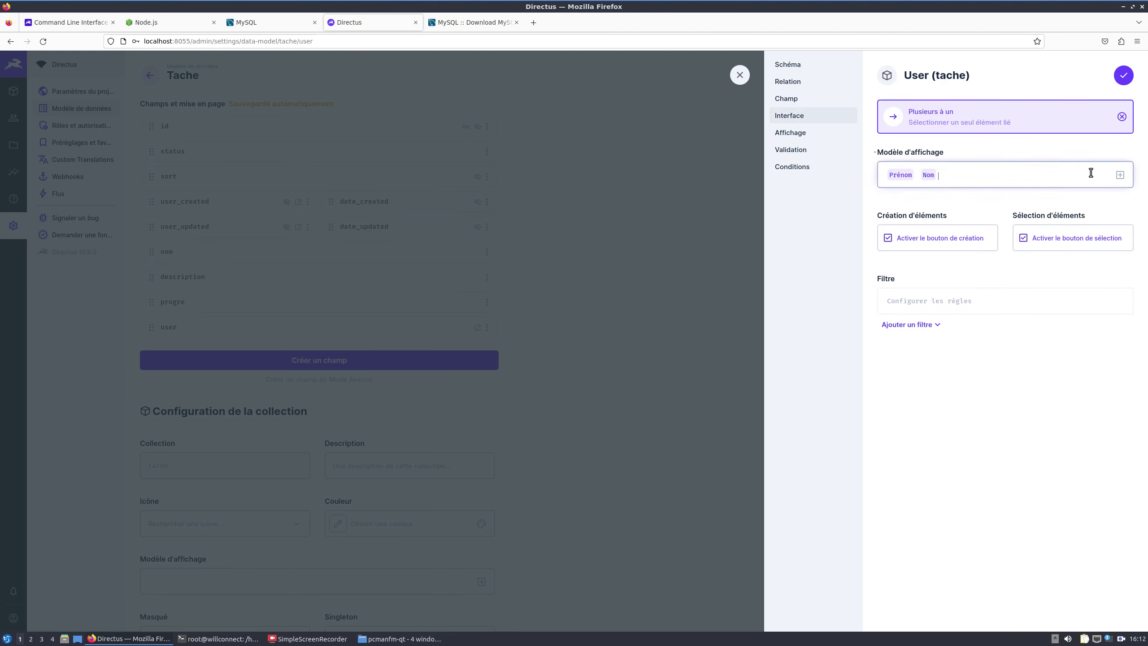
pyautogui.click(1120, 175)
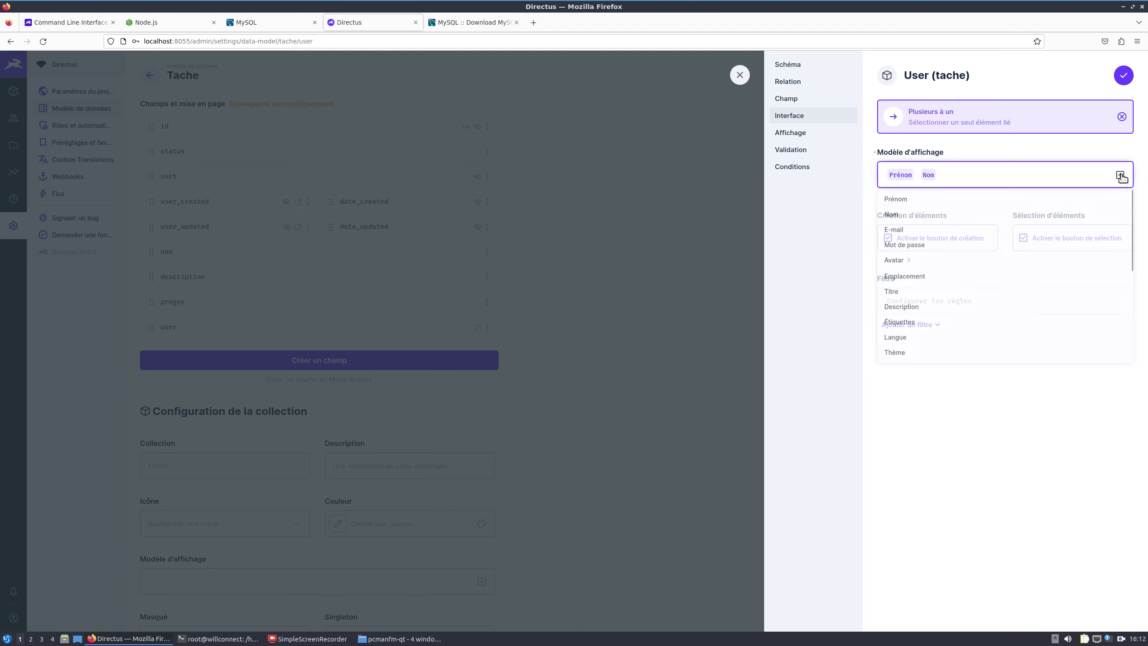
pyautogui.click(905, 228)
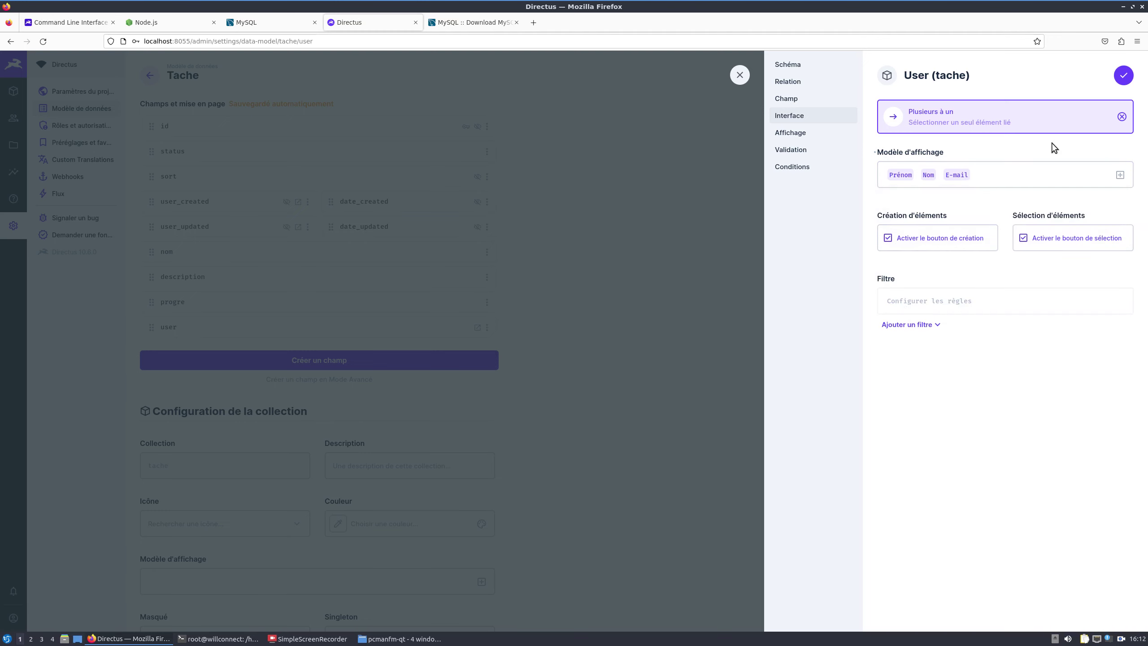
pyautogui.click(1123, 77)
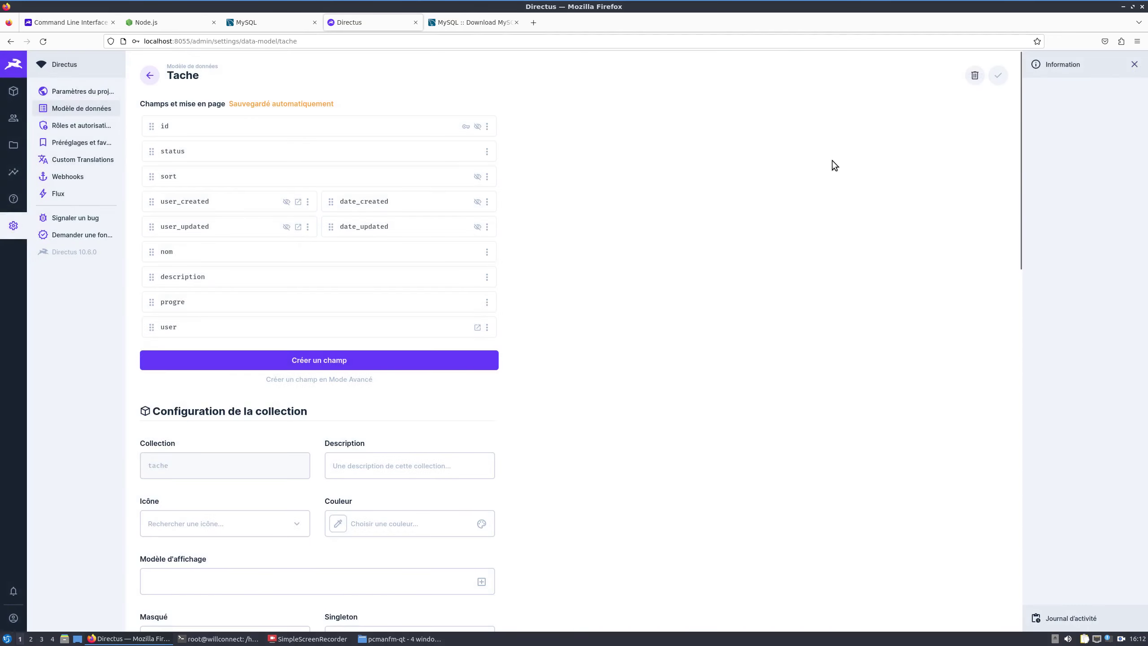
# Step: Check the linked user's name and e-mail on 'Finir mon cours', then reopen the tache field layout
pyautogui.click(9, 91)
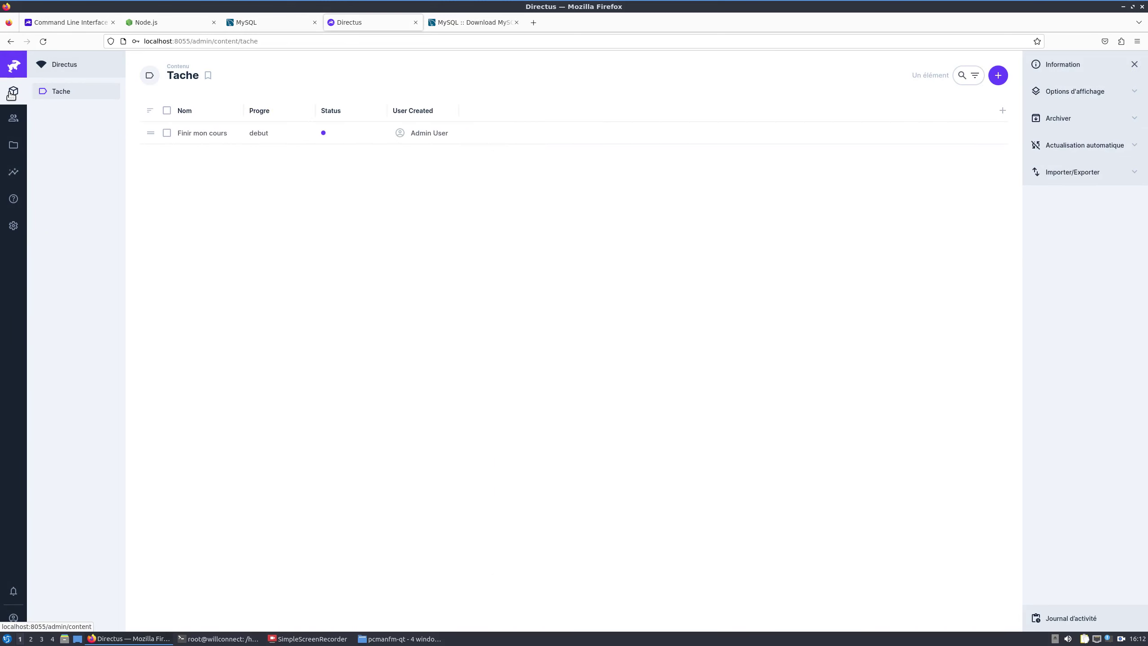
pyautogui.click(220, 134)
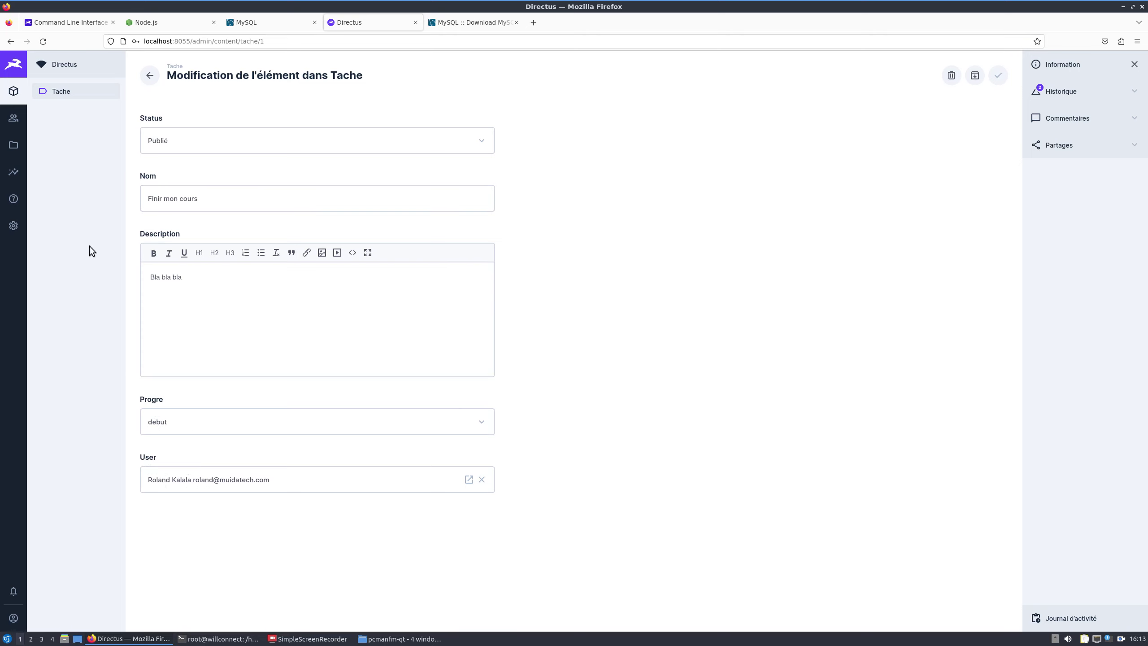
pyautogui.click(26, 228)
pyautogui.click(186, 115)
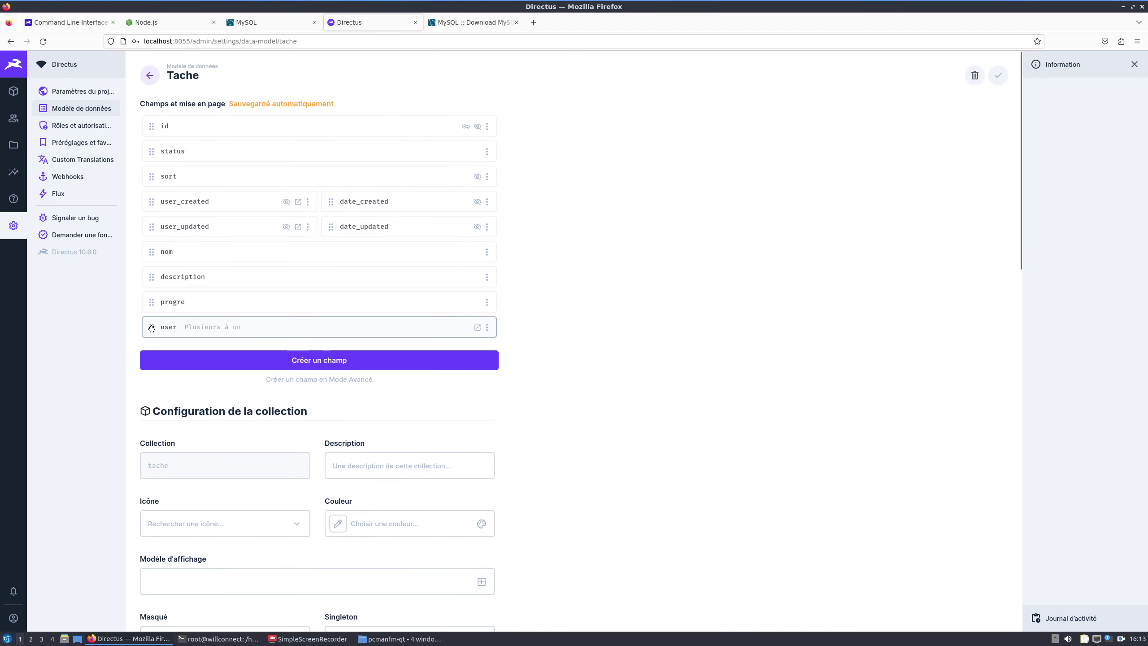
# Step: Drag the user and progre fields above nom in the tache field order
pyautogui.moveTo(151, 328); pyautogui.dragTo(156, 252)
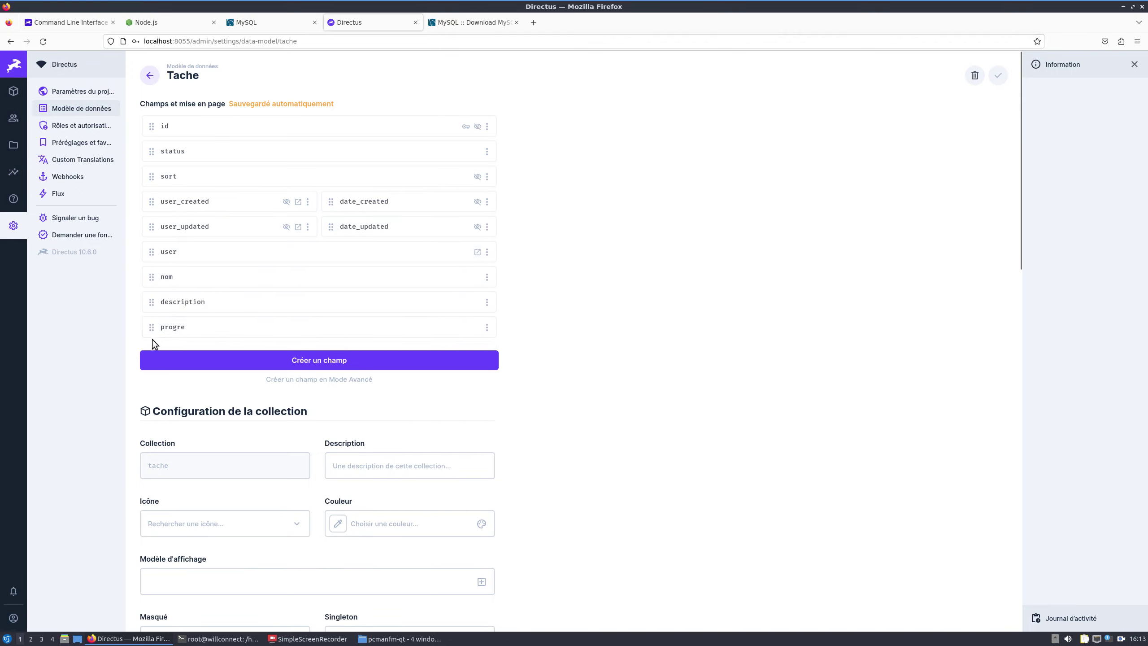
pyautogui.moveTo(150, 328); pyautogui.dragTo(156, 252)
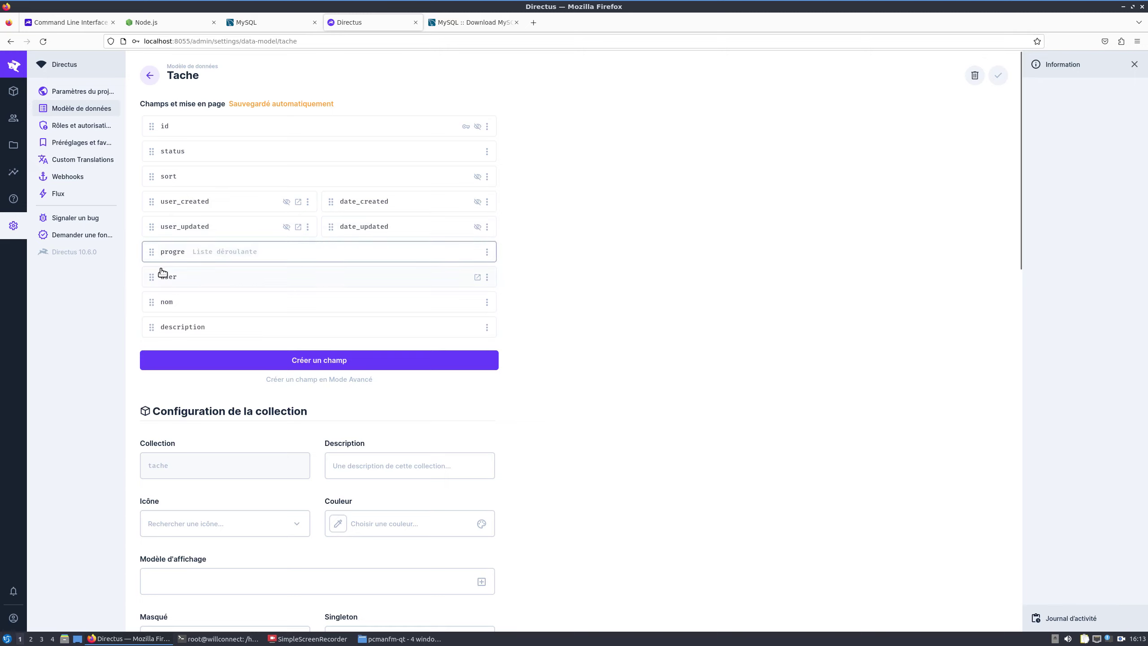
pyautogui.click(292, 362)
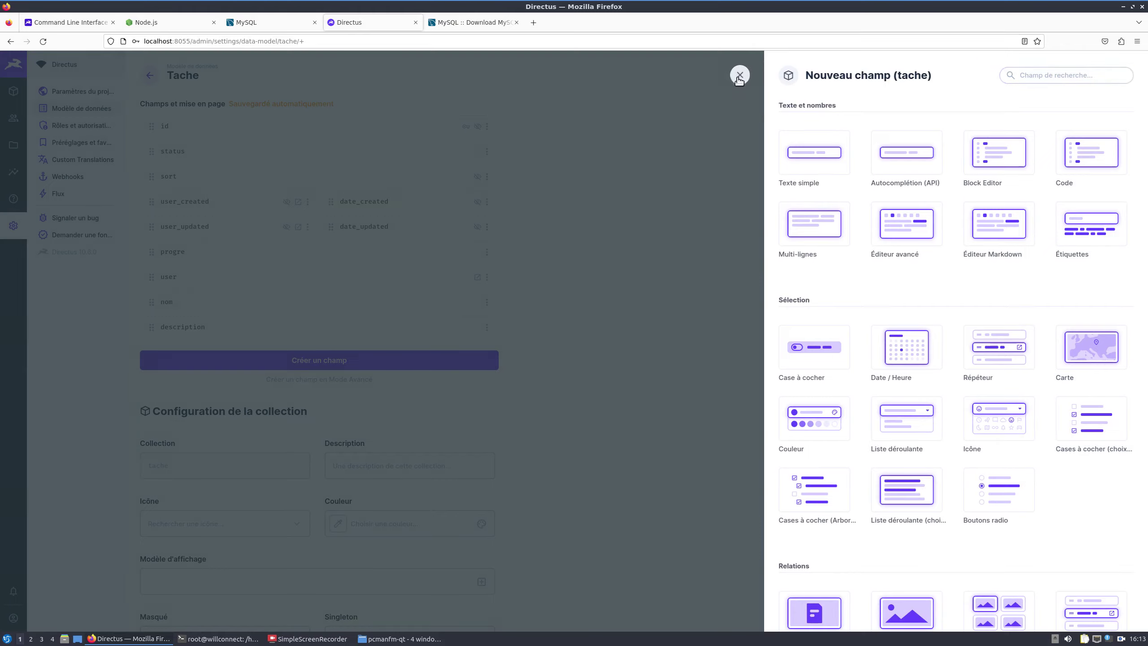
pyautogui.click(739, 75)
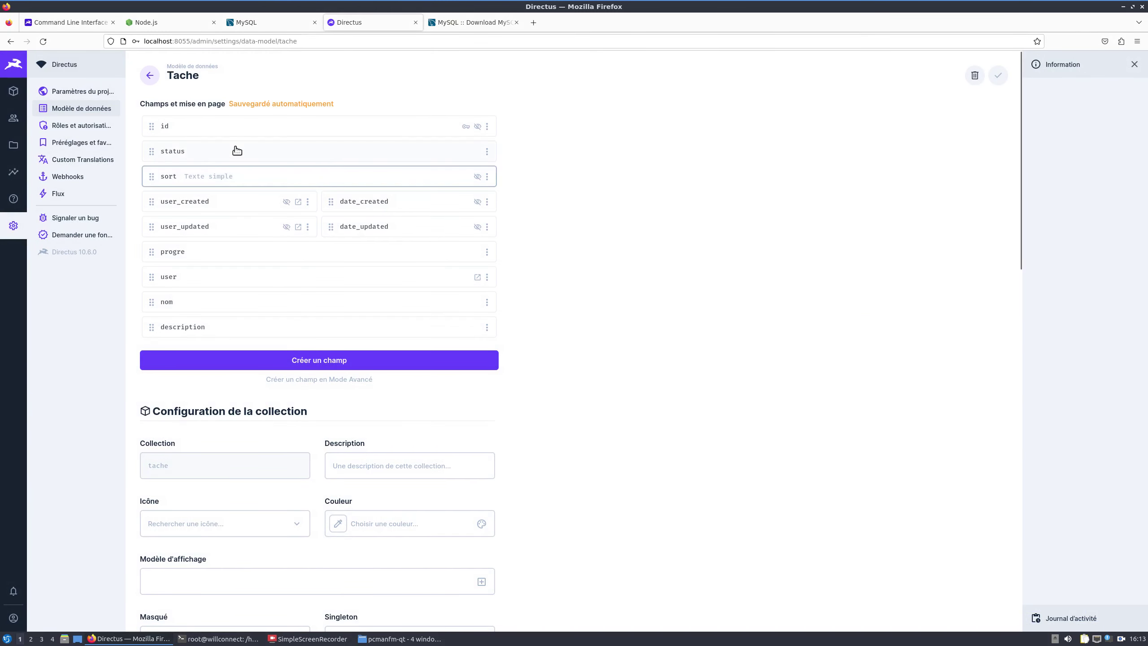
# Step: Review the reordered fields in the 'Finir mon cours' task, then return to data model settings
pyautogui.click(13, 91)
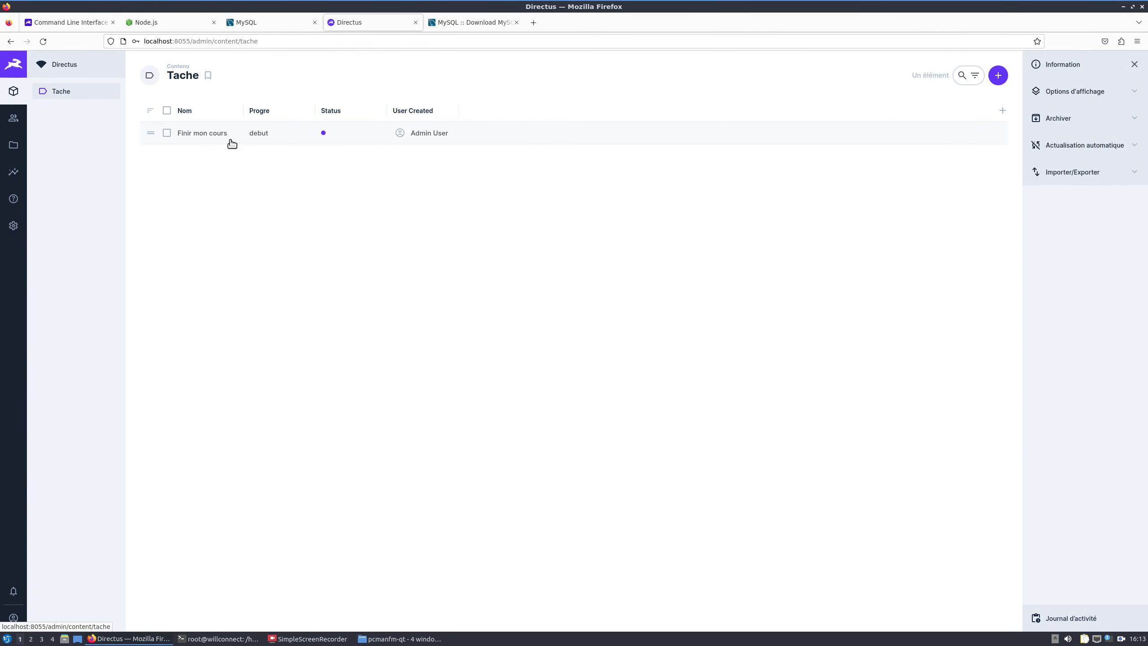
pyautogui.click(227, 138)
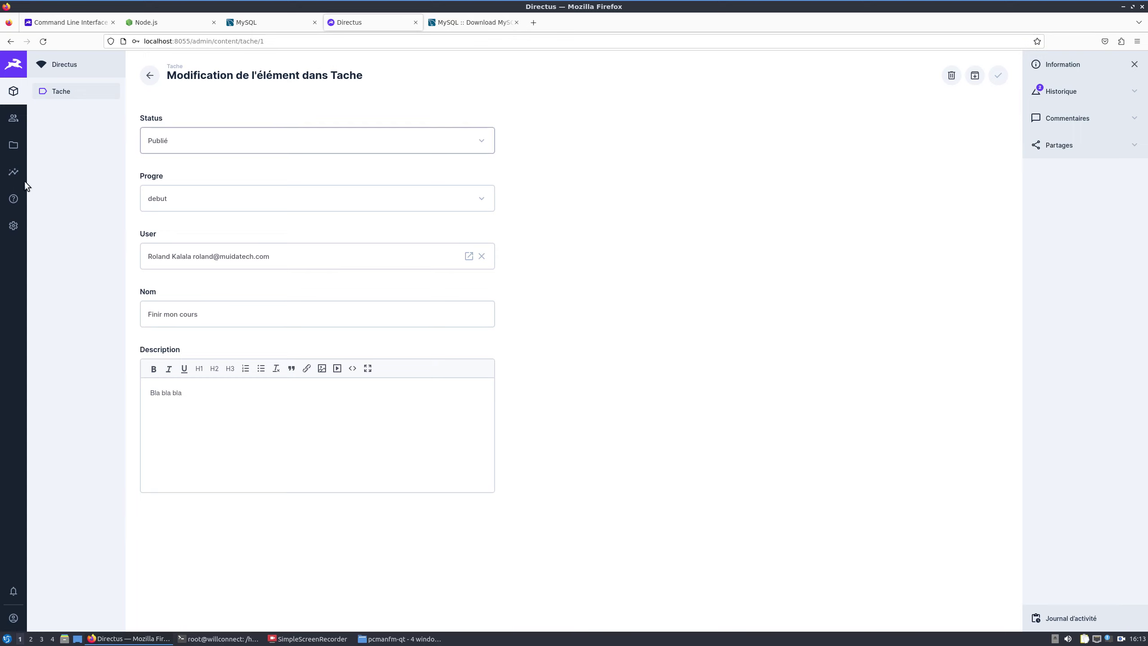
pyautogui.click(15, 223)
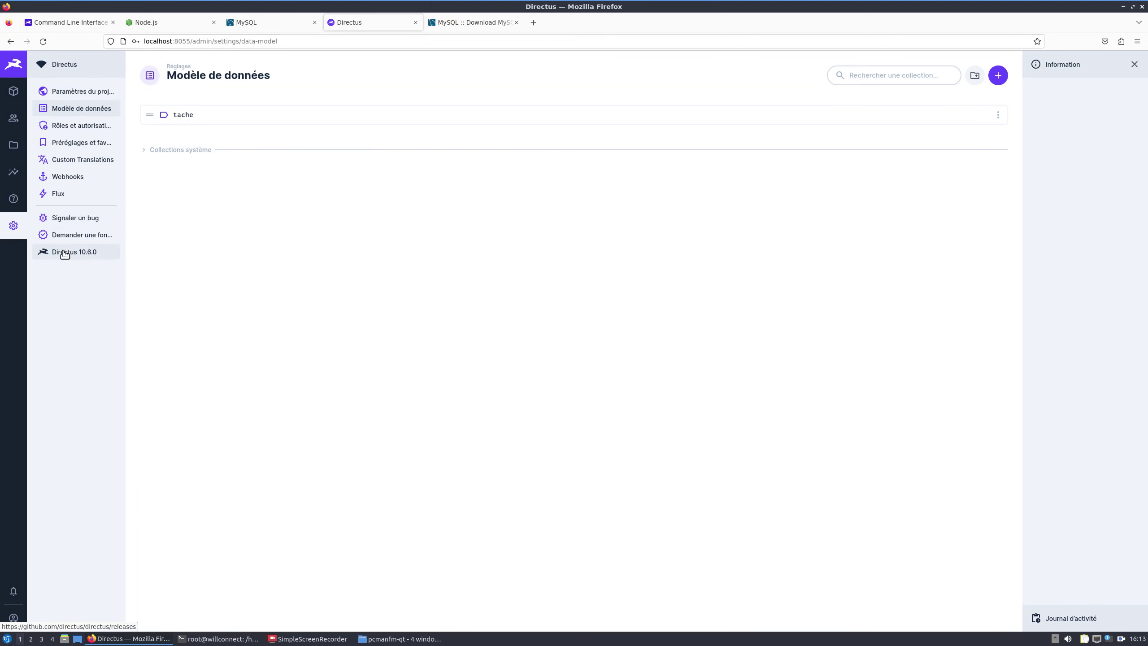
# Step: Create and save a new role named 'Utilisateur'
pyautogui.click(83, 126)
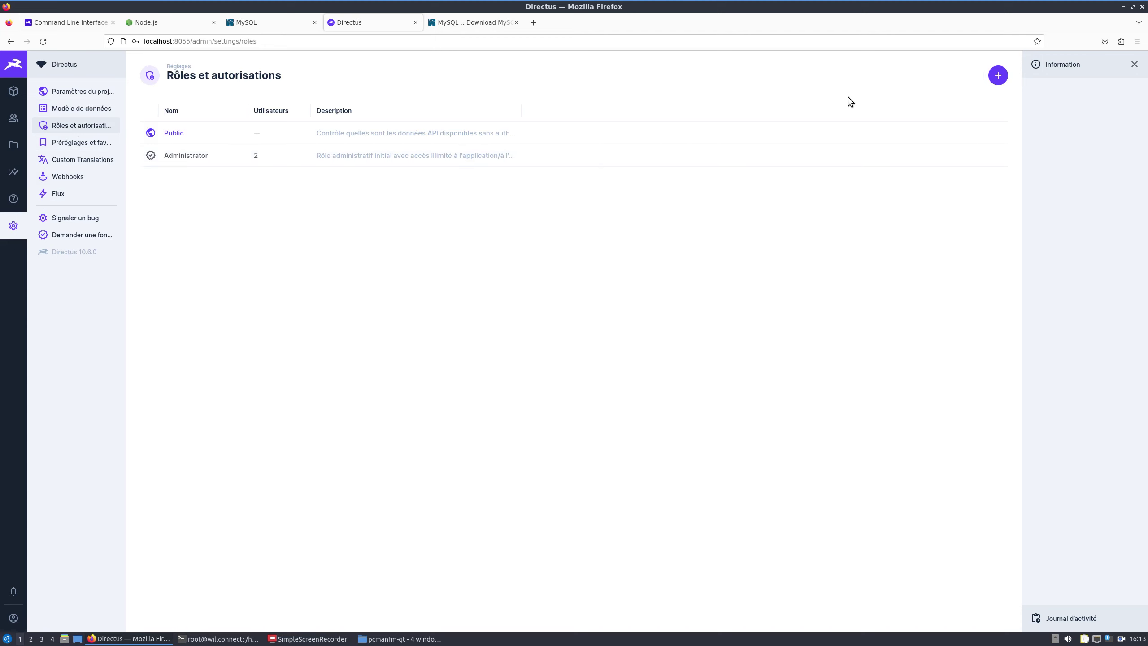
pyautogui.click(996, 77)
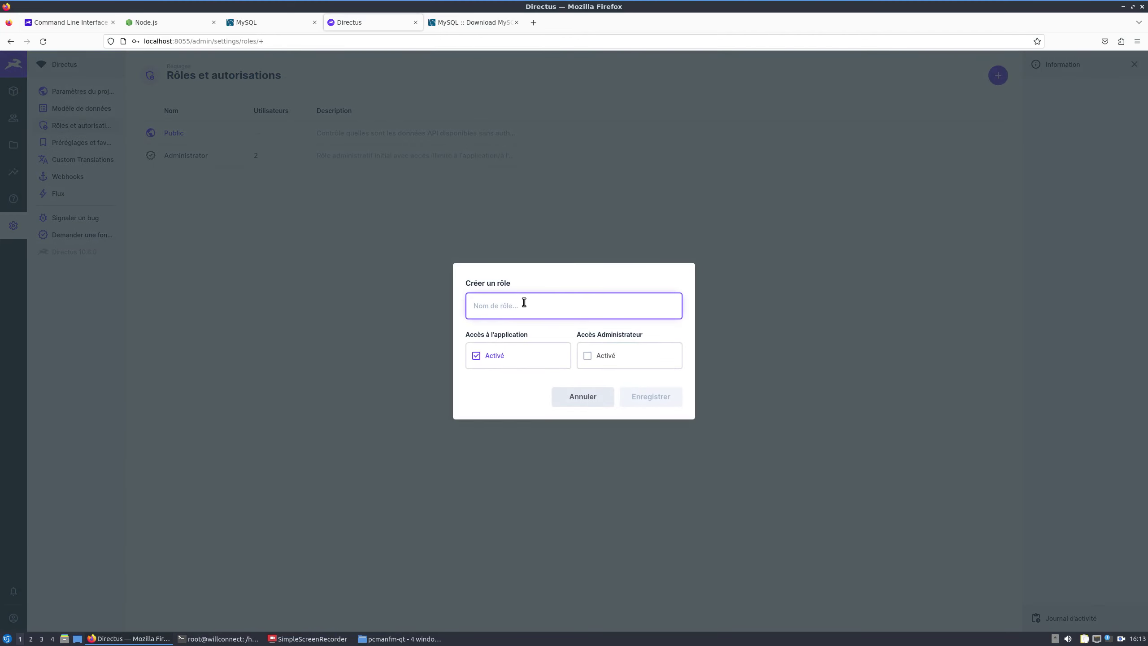
pyautogui.write('Utilisateur')
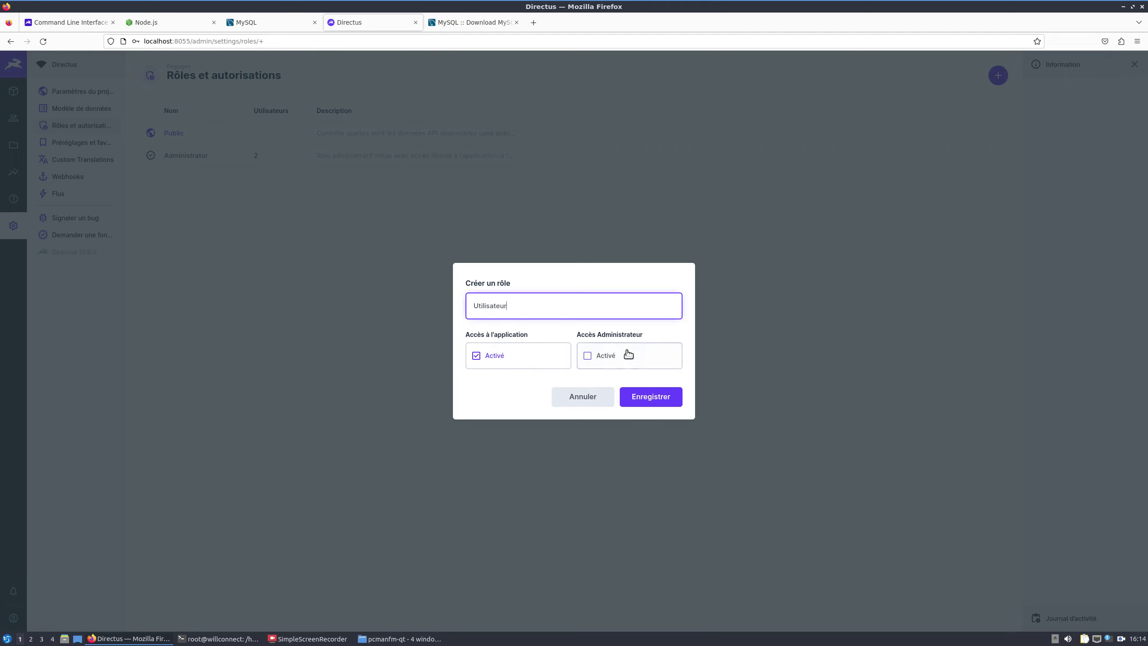
pyautogui.click(658, 402)
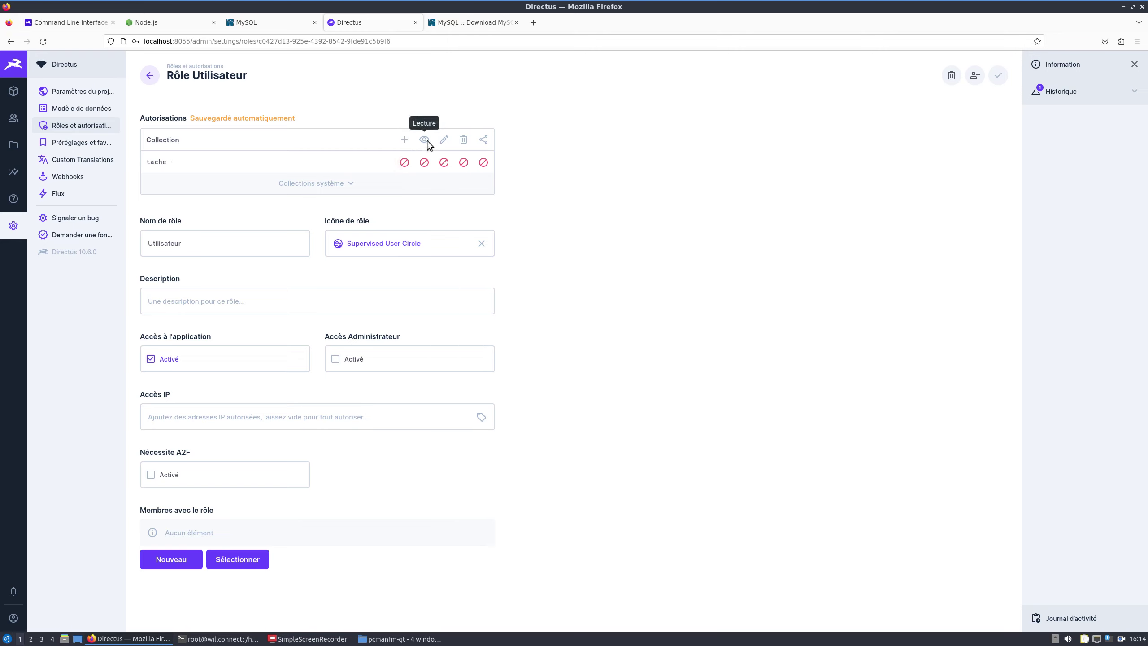
# Step: Give the Utilisateur role full read access on tache, leaving delete unchanged
pyautogui.click(424, 162)
pyautogui.click(419, 182)
pyautogui.click(463, 162)
pyautogui.click(464, 163)
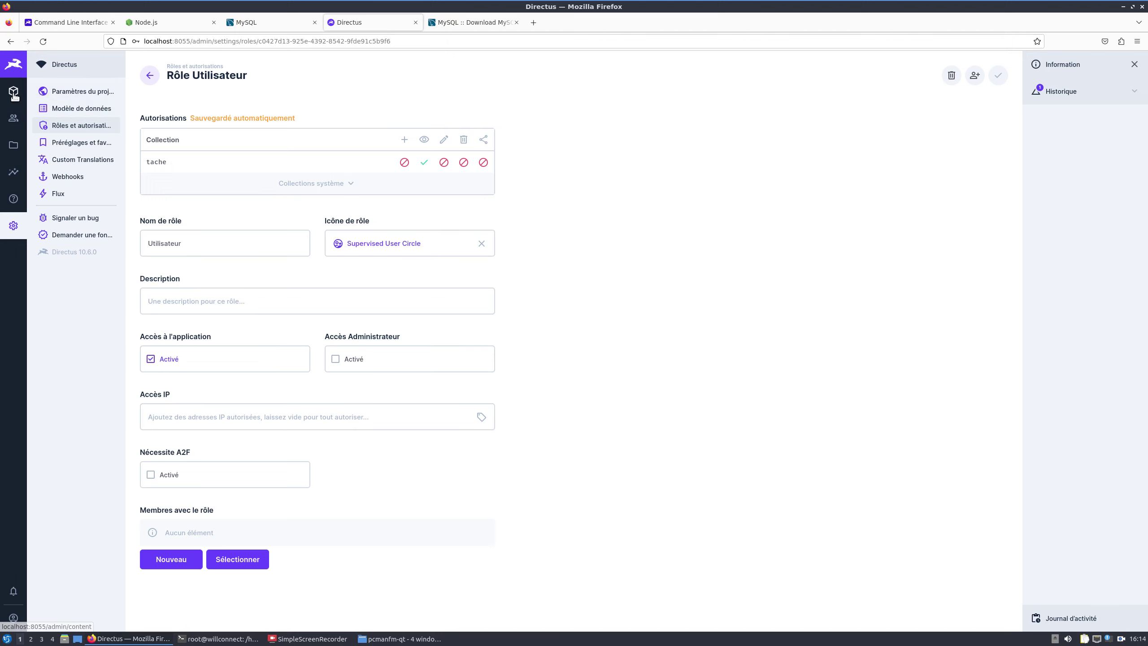
pyautogui.click(13, 121)
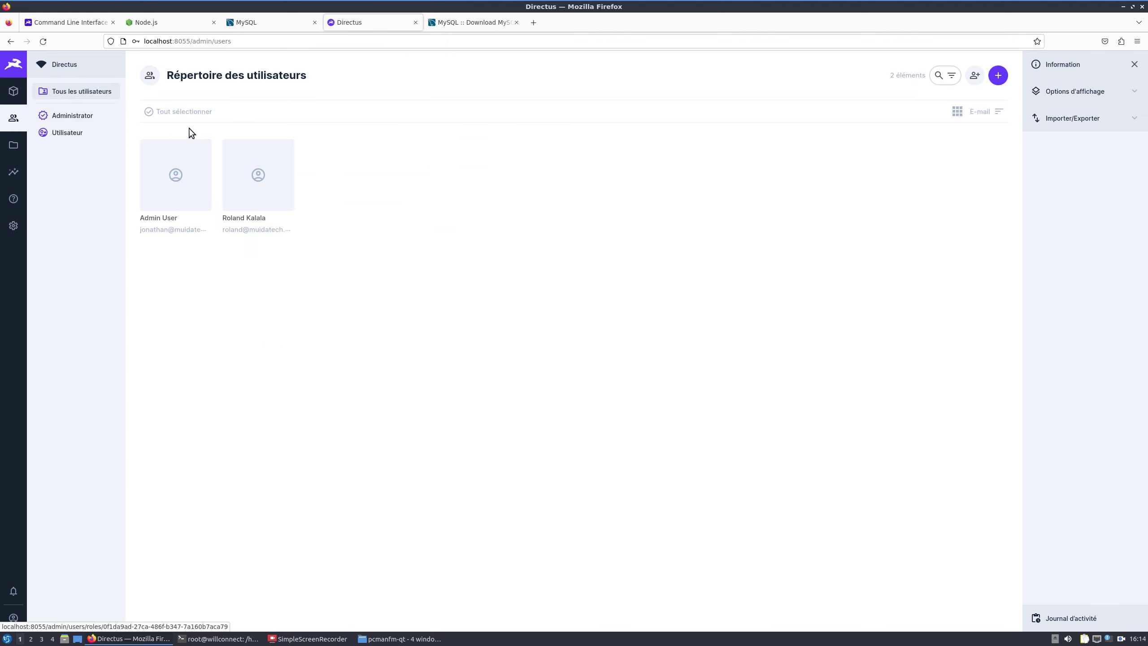
# Step: Change the second user's role from Administrator to Utilisateur and save it
pyautogui.click(282, 182)
pyautogui.scroll(-8, 633, 247)
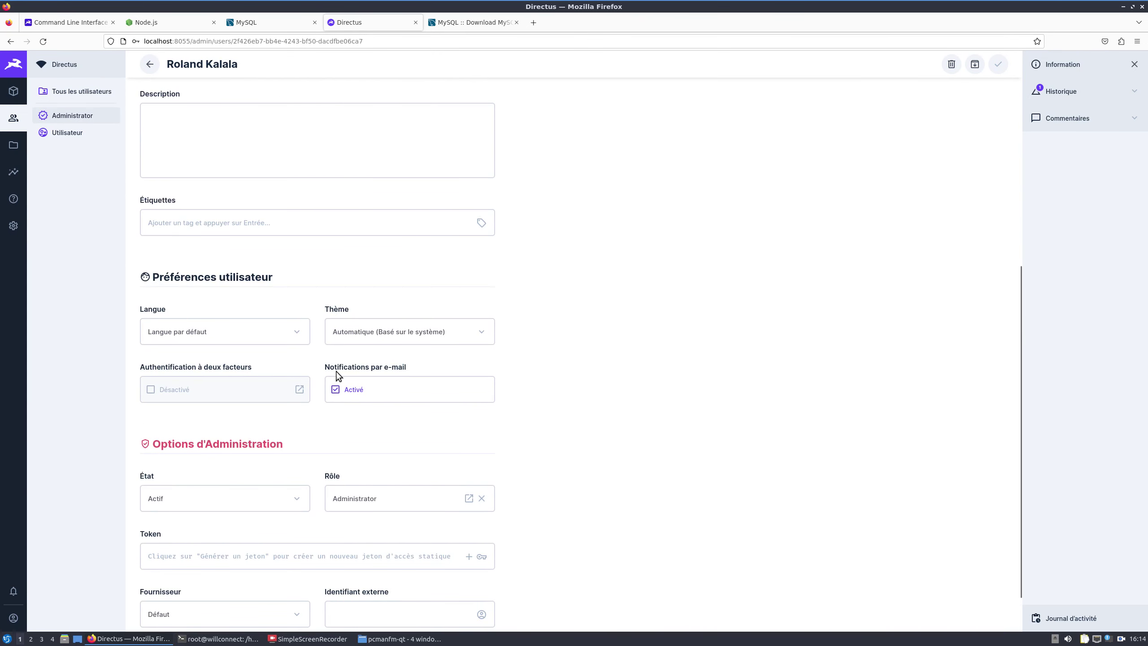
pyautogui.scroll(-2, 656, 293)
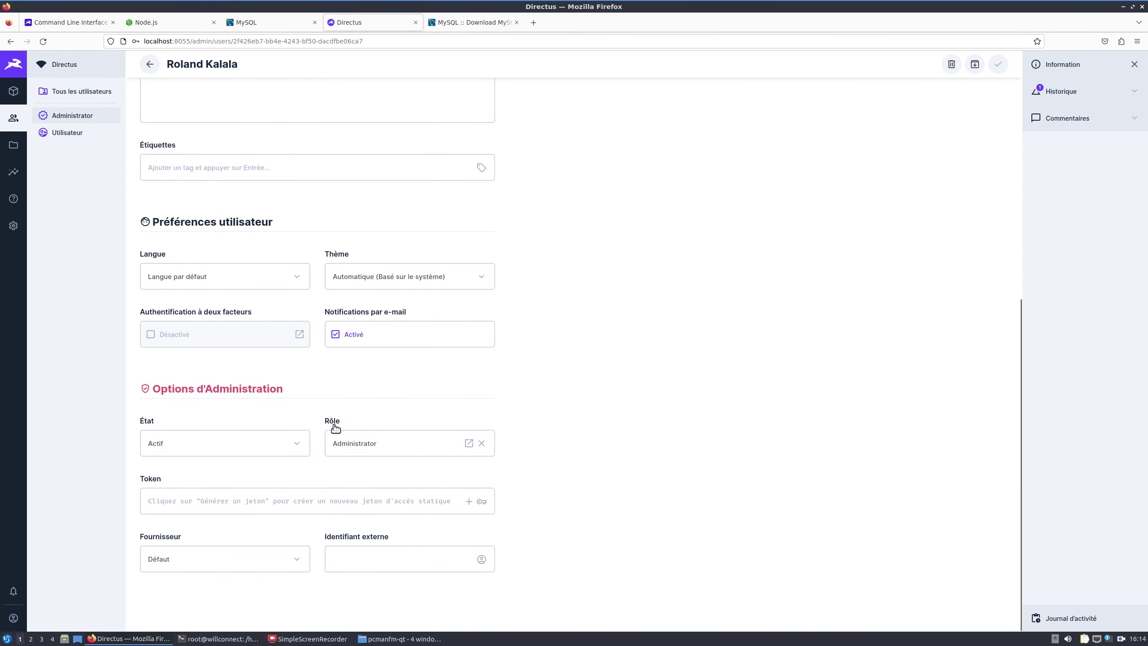
pyautogui.click(354, 441)
pyautogui.click(830, 156)
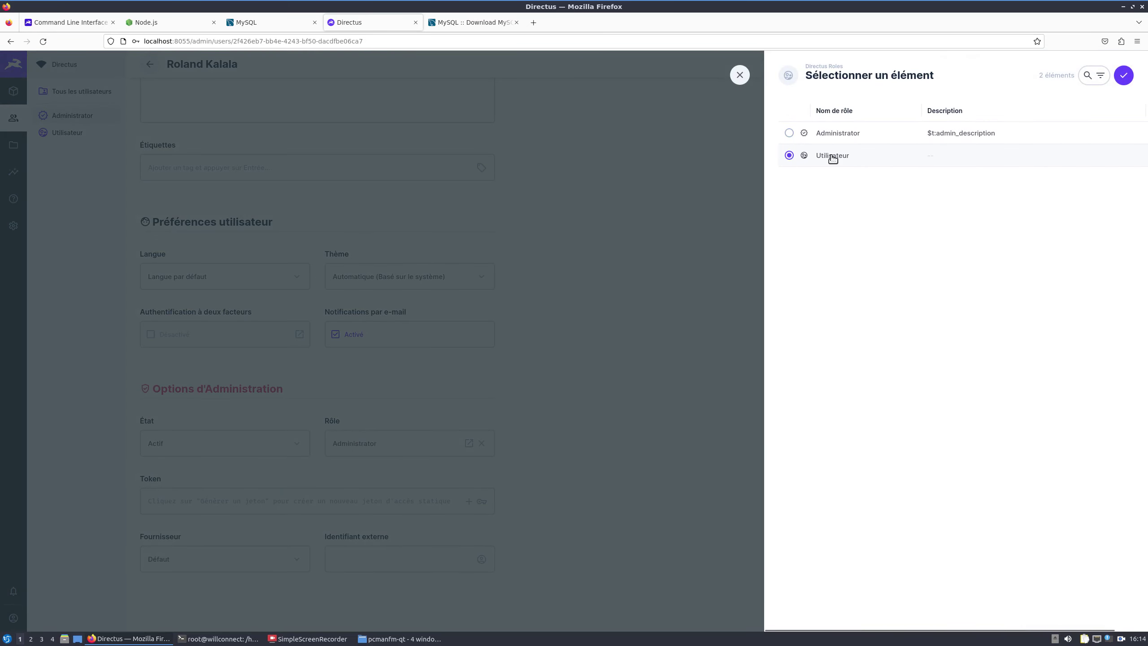
pyautogui.click(1124, 77)
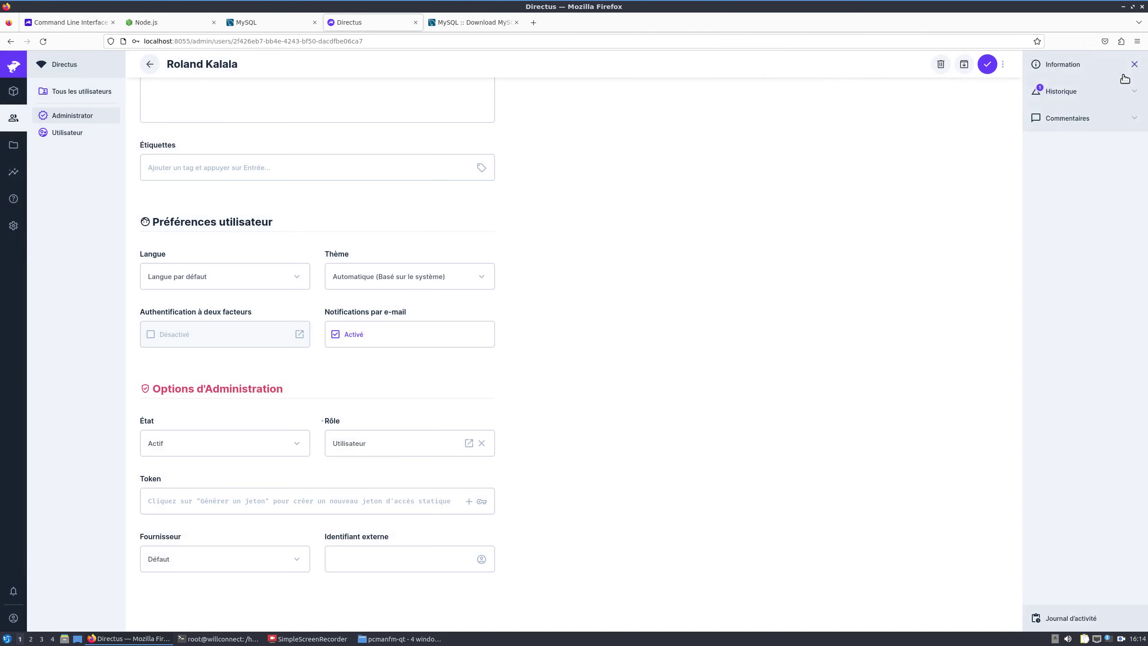
pyautogui.click(990, 68)
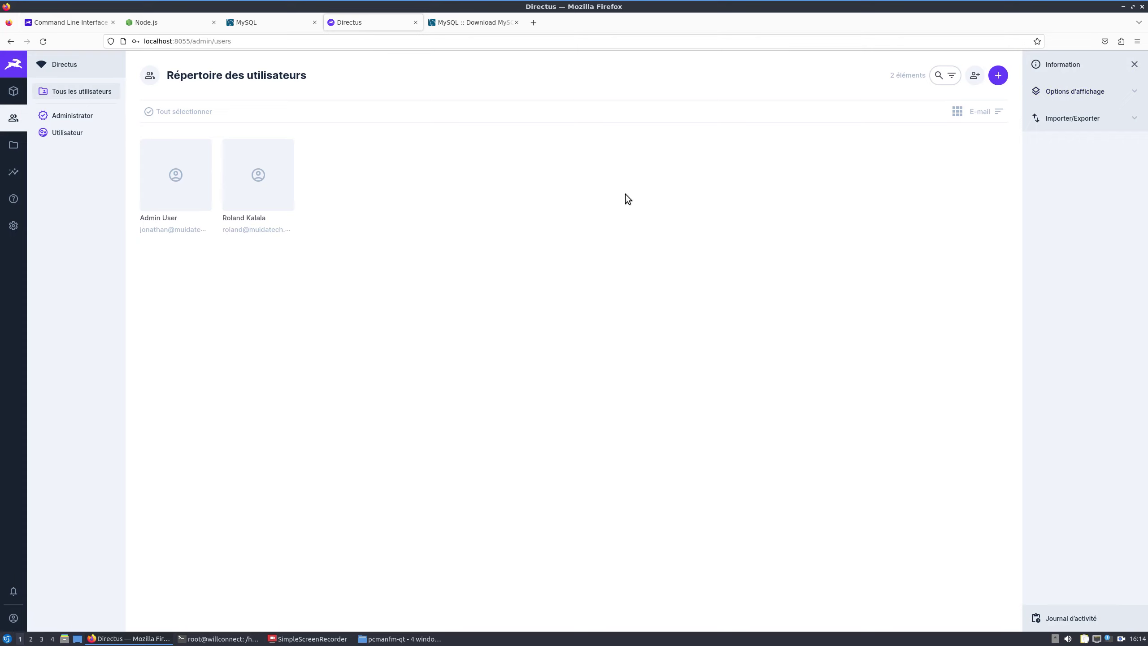
pyautogui.click(22, 614)
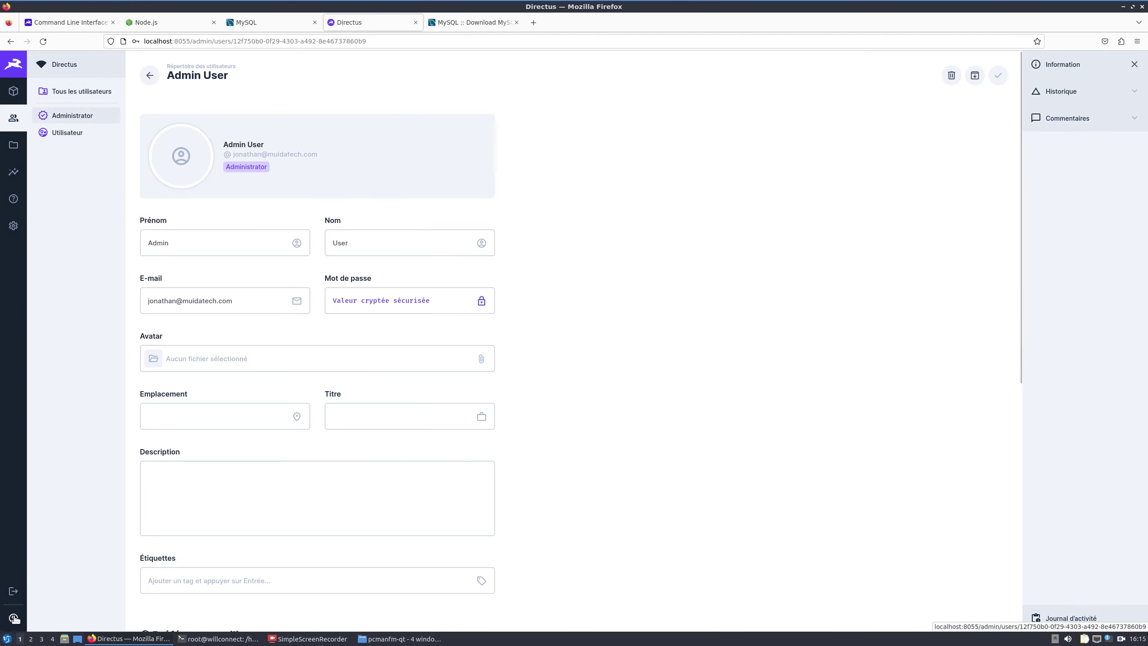
# Step: Log out of the admin account and reload the login page
pyautogui.click(13, 595)
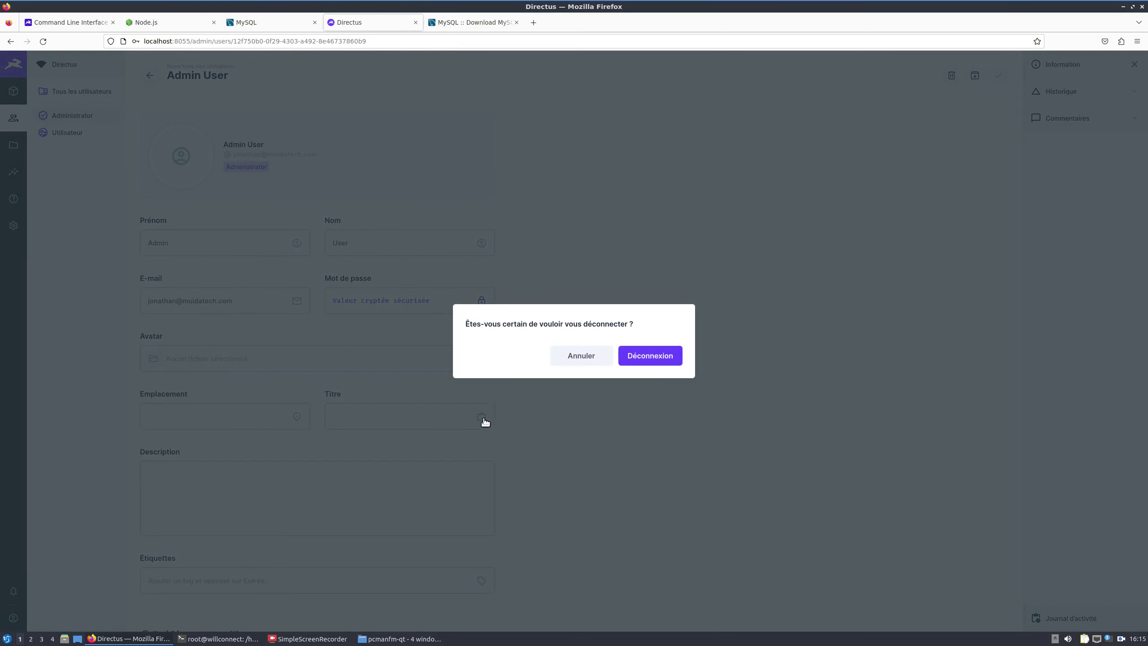
pyautogui.click(648, 364)
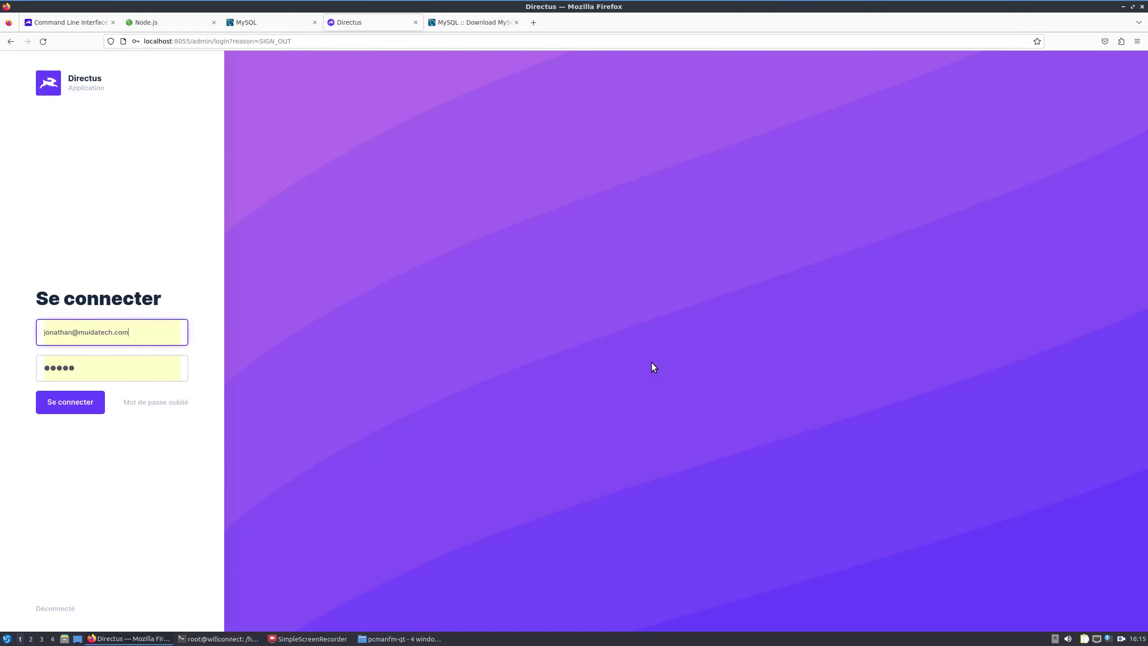
pyautogui.click(82, 247)
pyautogui.click(44, 42)
# Step: Sign in with the Utilisateur account's e-mail and view the 'Finir mon cours' task read-only
pyautogui.doubleClick(90, 335)
pyautogui.doubleClick(56, 334)
pyautogui.write('roland')
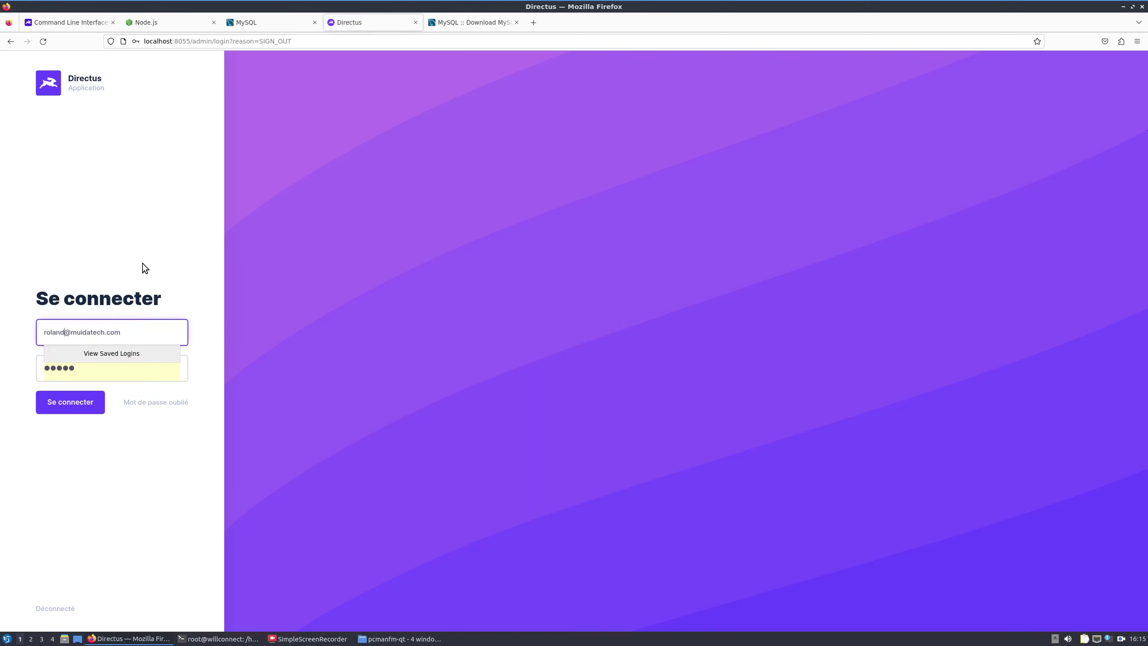
pyautogui.click(142, 263)
pyautogui.click(65, 407)
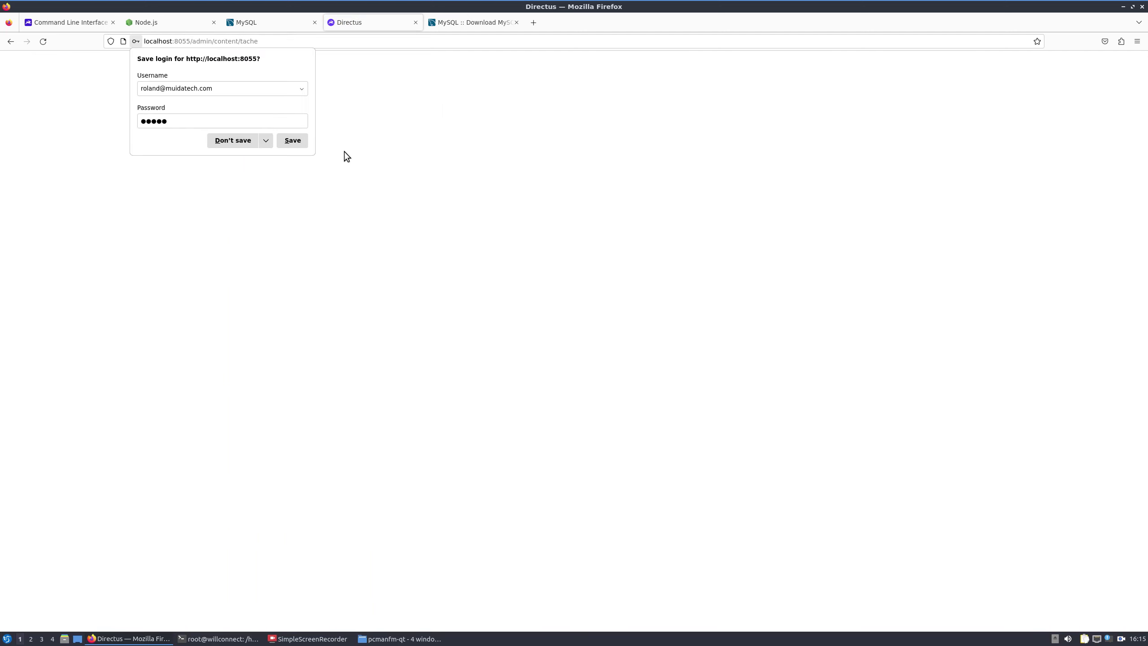
pyautogui.click(386, 268)
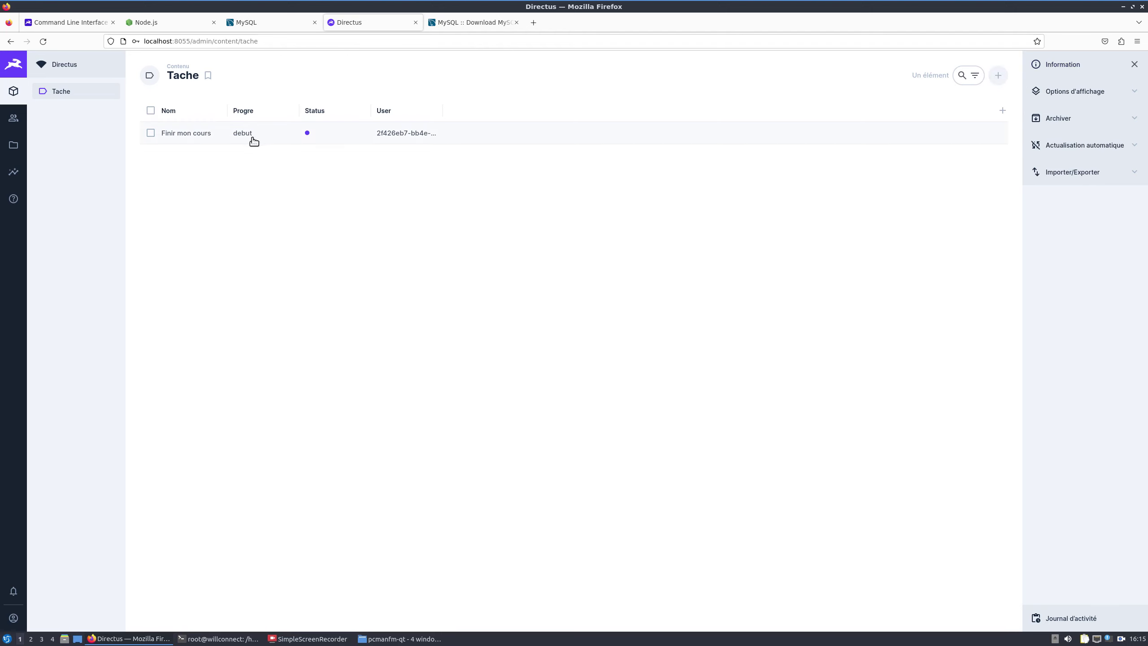
pyautogui.click(175, 133)
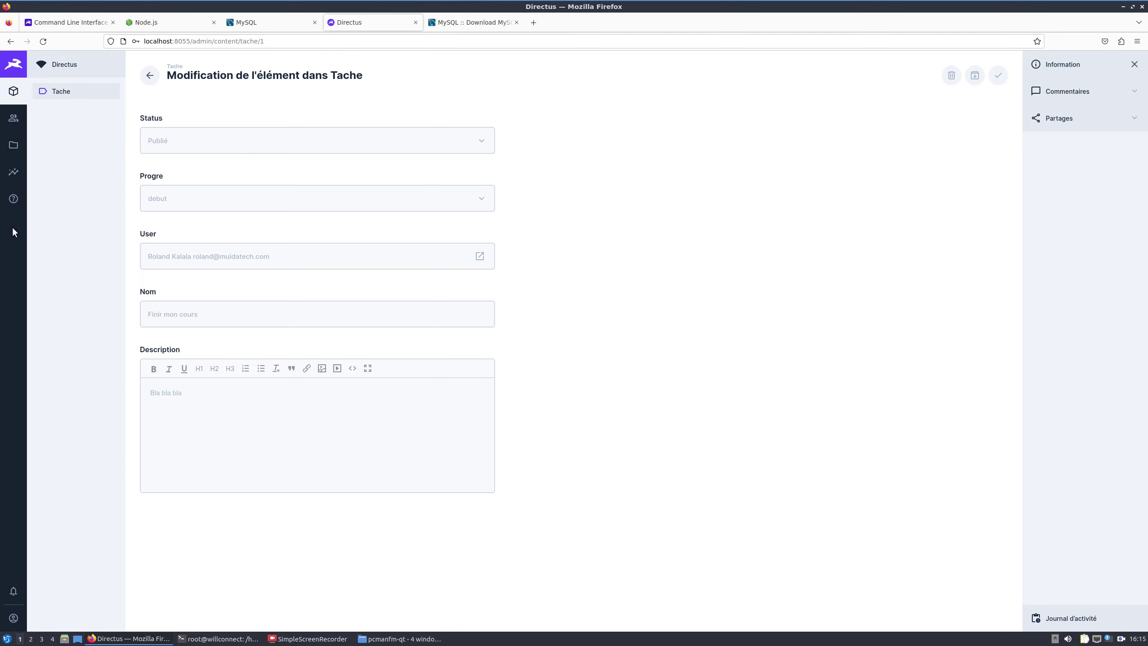
pyautogui.click(13, 118)
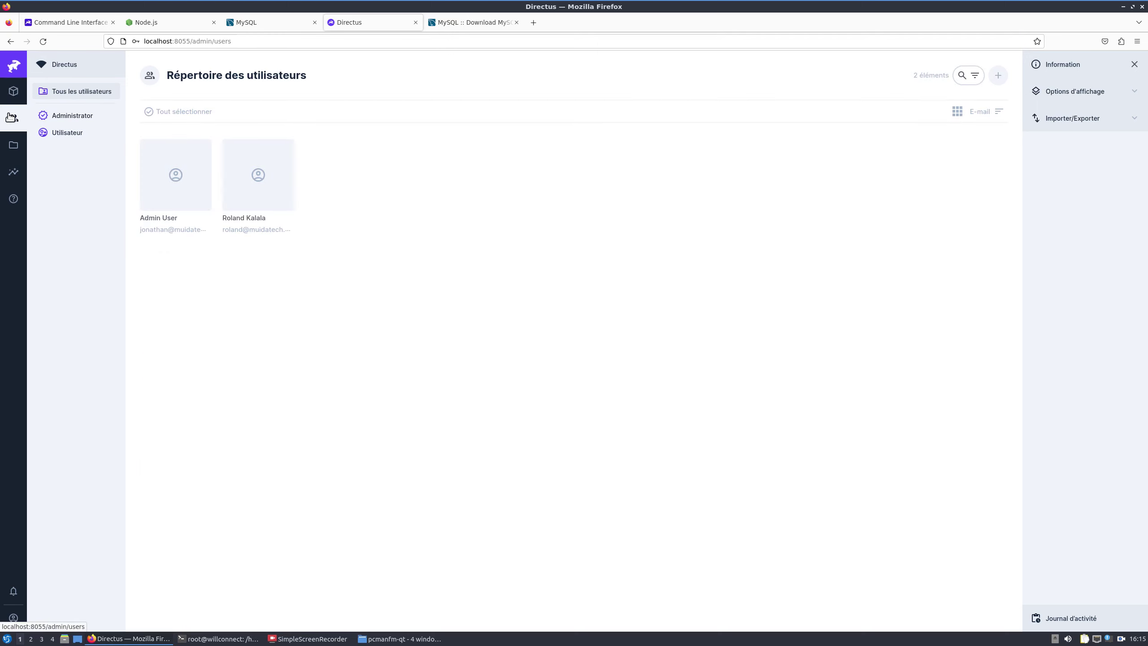